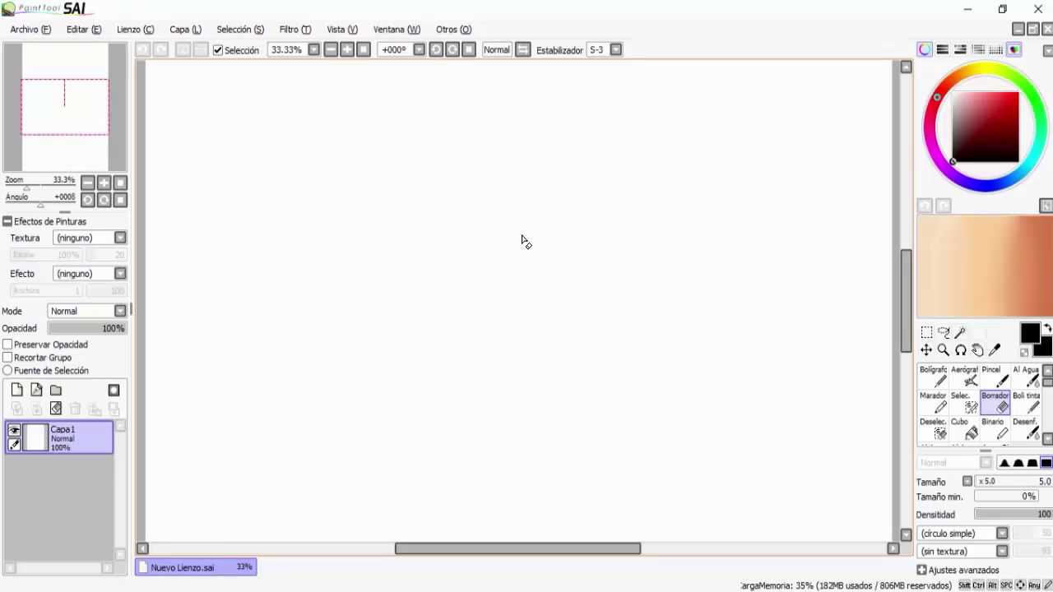
Open the pencil sketch photo miku.jpg from the desktop as a new canvas
left_click(32, 28)
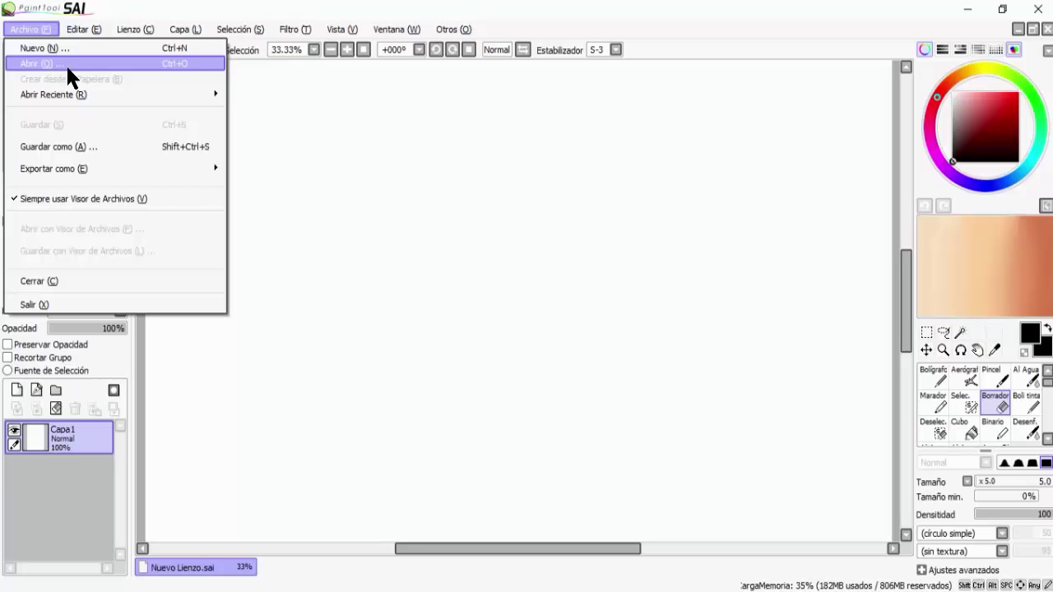
left_click(1002, 9)
left_click_drag(613, 62, 616, 25)
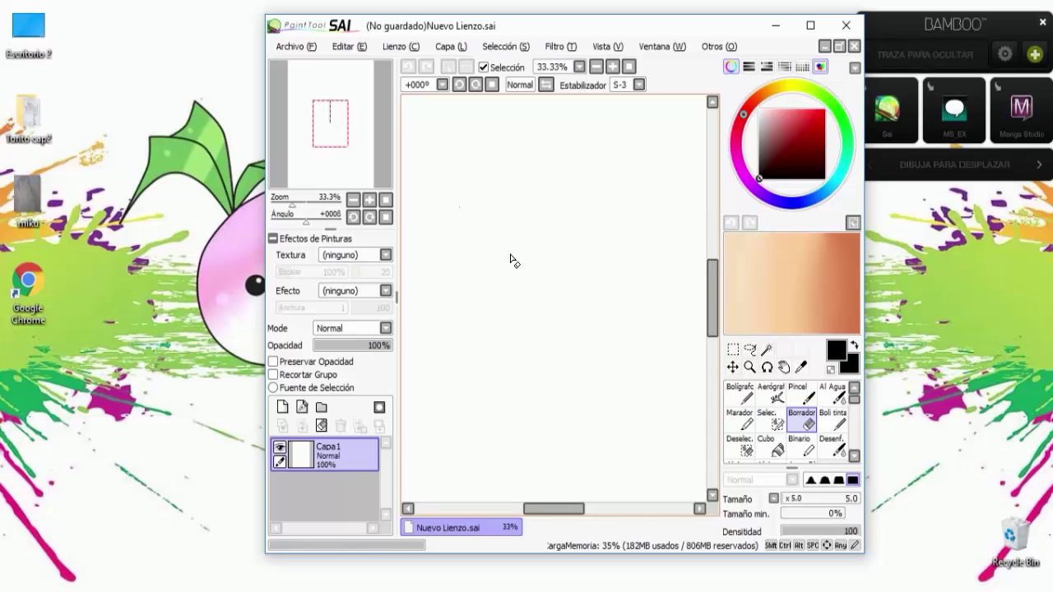
left_click(814, 24)
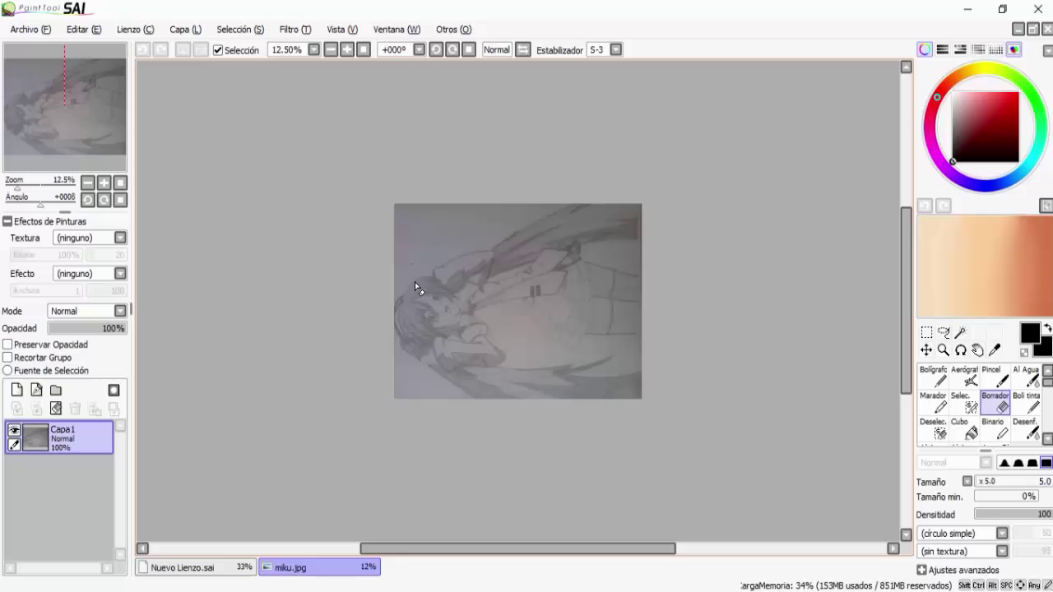
Rotate the canvas view to +090° so the sketched figure stands upright, showing the upper body at 50% zoom
left_click(451, 50)
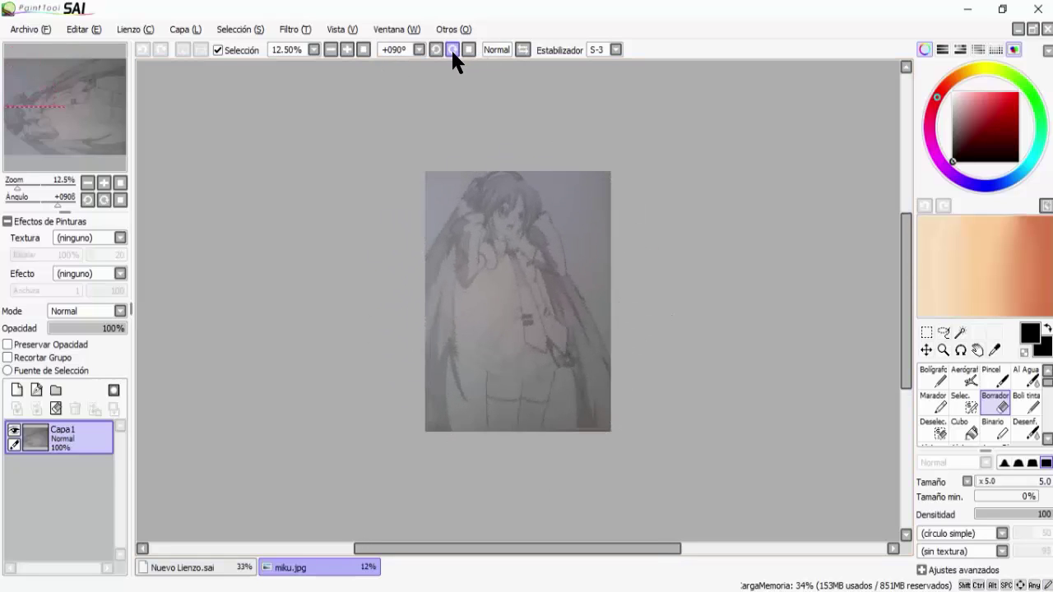
left_click(346, 49)
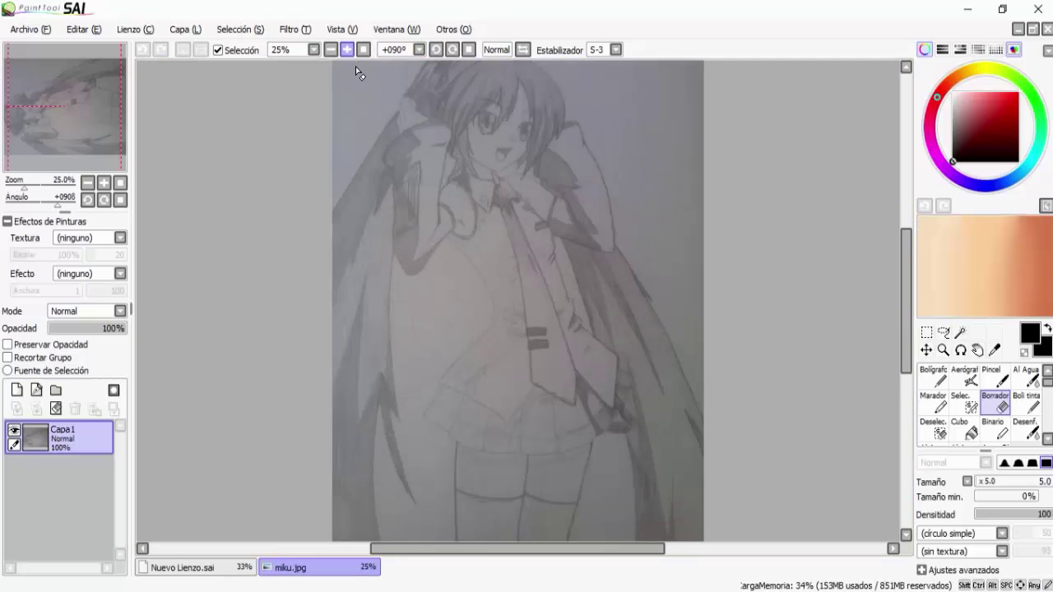
left_click(346, 49)
left_click(346, 50)
mouse_move(378, 118)
left_mouse_down()
mouse_move(414, 193)
mouse_move(445, 195)
mouse_move(453, 209)
mouse_move(442, 232)
mouse_move(425, 219)
mouse_move(433, 214)
left_mouse_up()
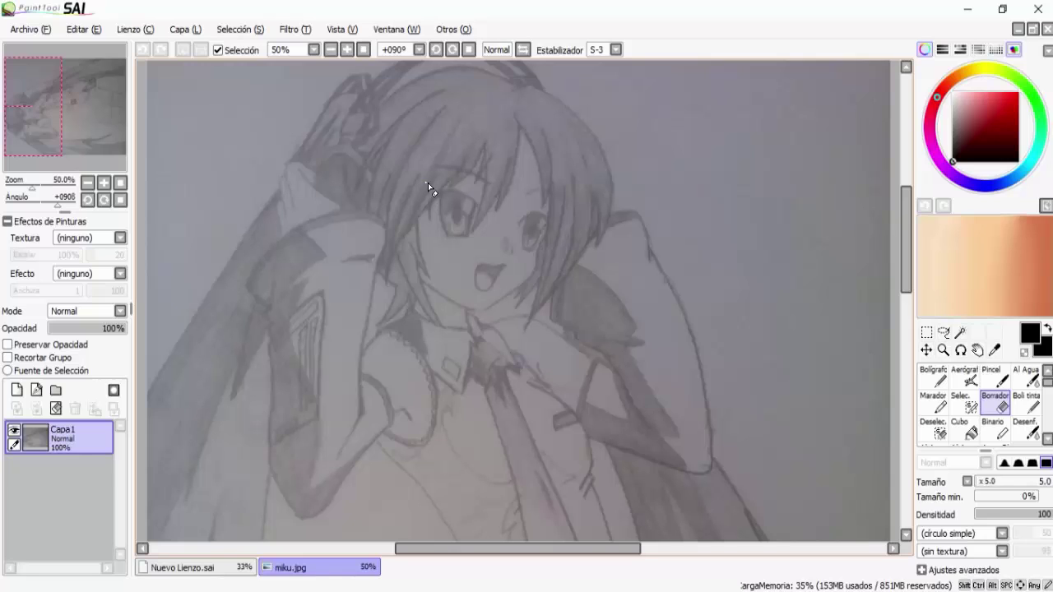
Raise the sketch's contrast to +75 with the Brightness and Contrast filter
left_click(296, 30)
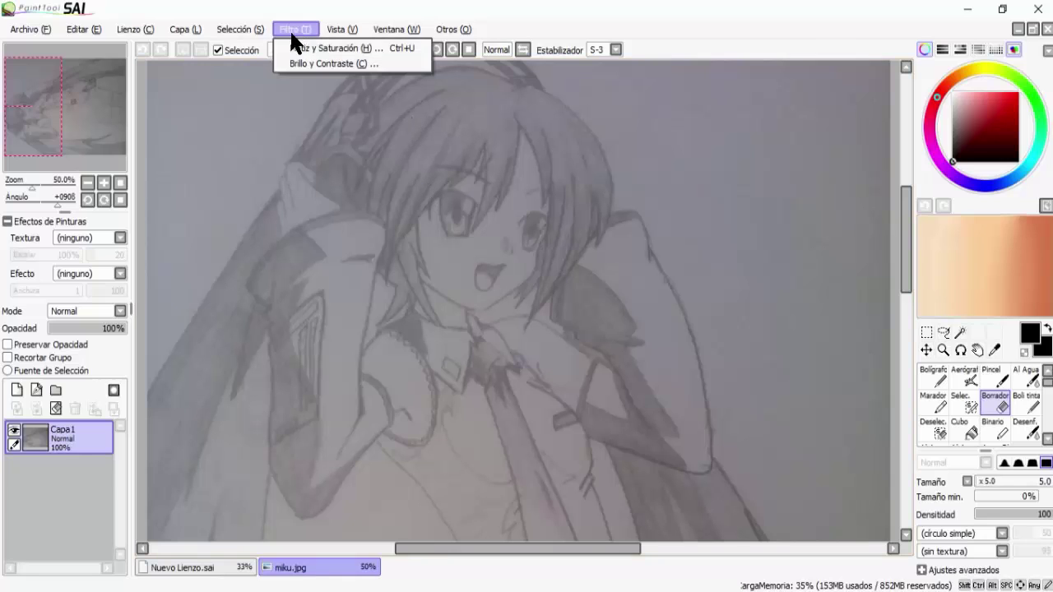
left_click(326, 65)
left_click_drag(412, 154, 942, 132)
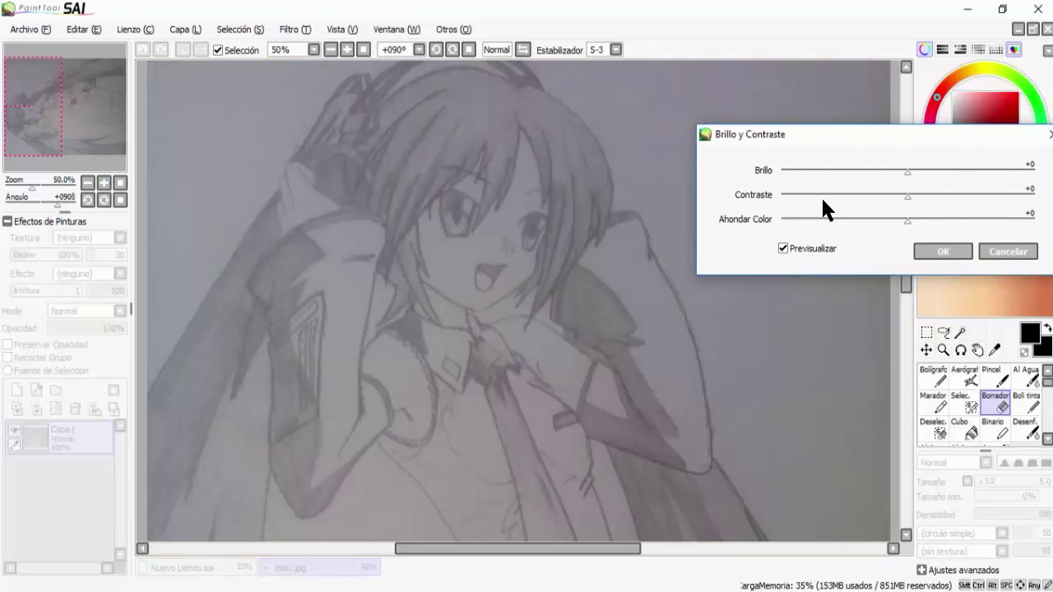
left_click_drag(906, 196, 999, 196)
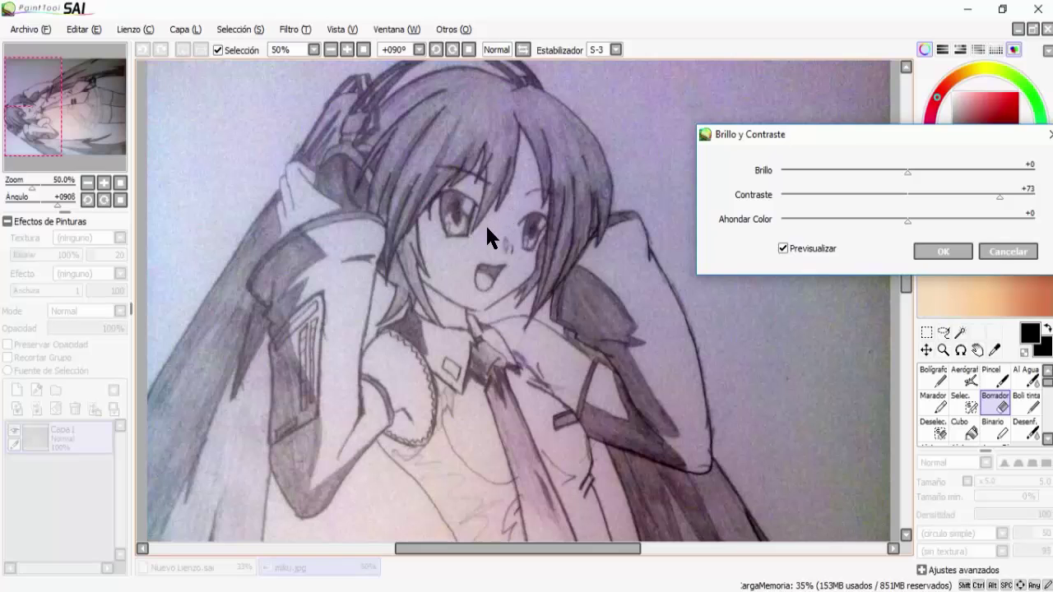
mouse_move(998, 196)
left_mouse_down()
mouse_move(926, 208)
mouse_move(1029, 207)
mouse_move(998, 206)
left_mouse_up()
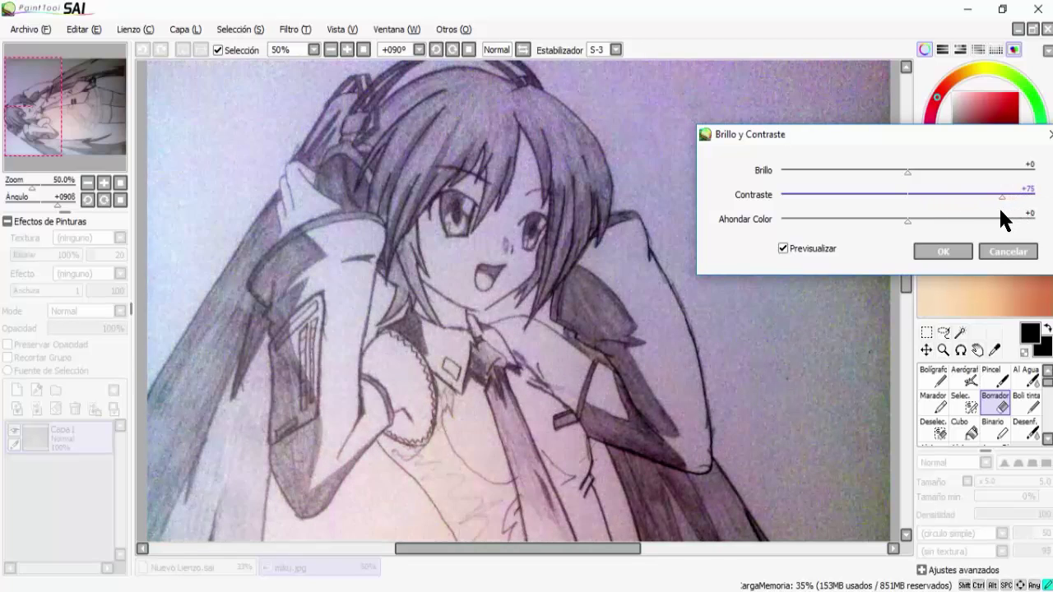
left_click(931, 250)
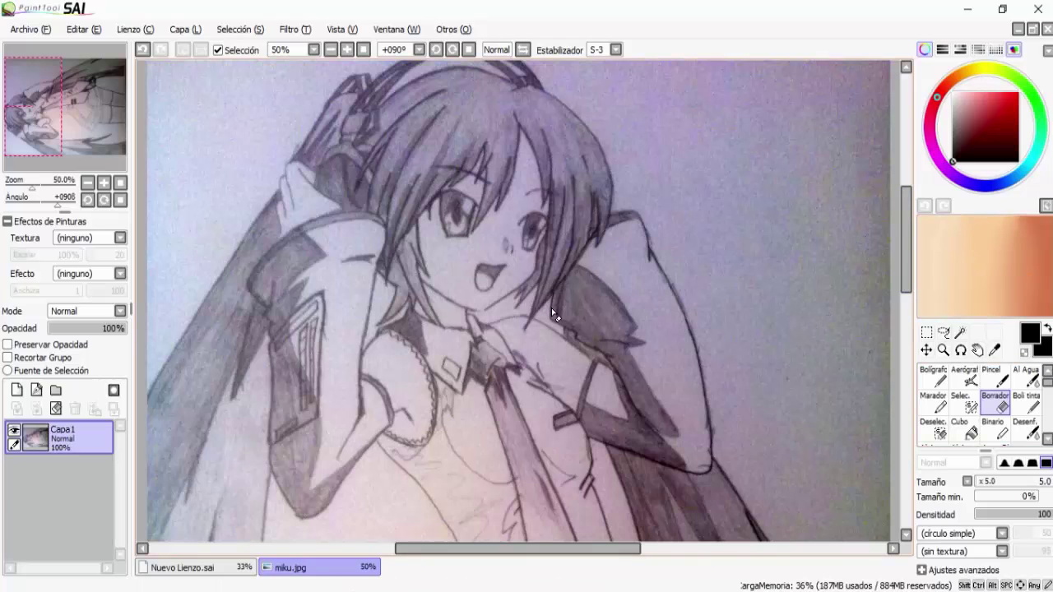
Add a linework layer above the sketch layer Capa1
left_click(36, 393)
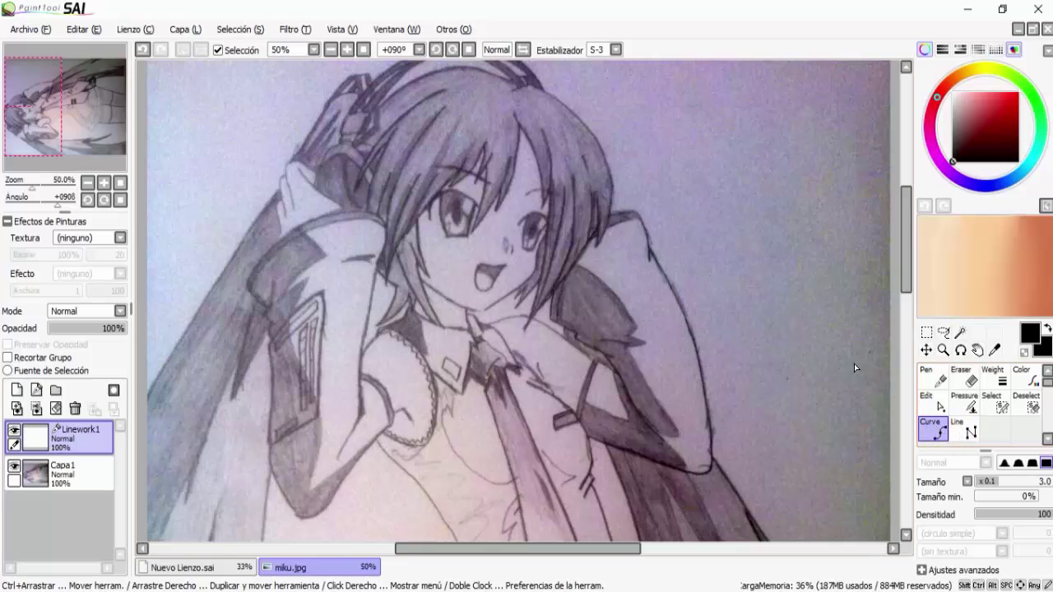
Try the Curve tool by drawing a spiral in the empty area beside the figure's raised arm
left_click(723, 257)
left_click(749, 327)
left_click(829, 334)
left_click(840, 289)
left_click(808, 247)
left_click(766, 282)
left_click(786, 314)
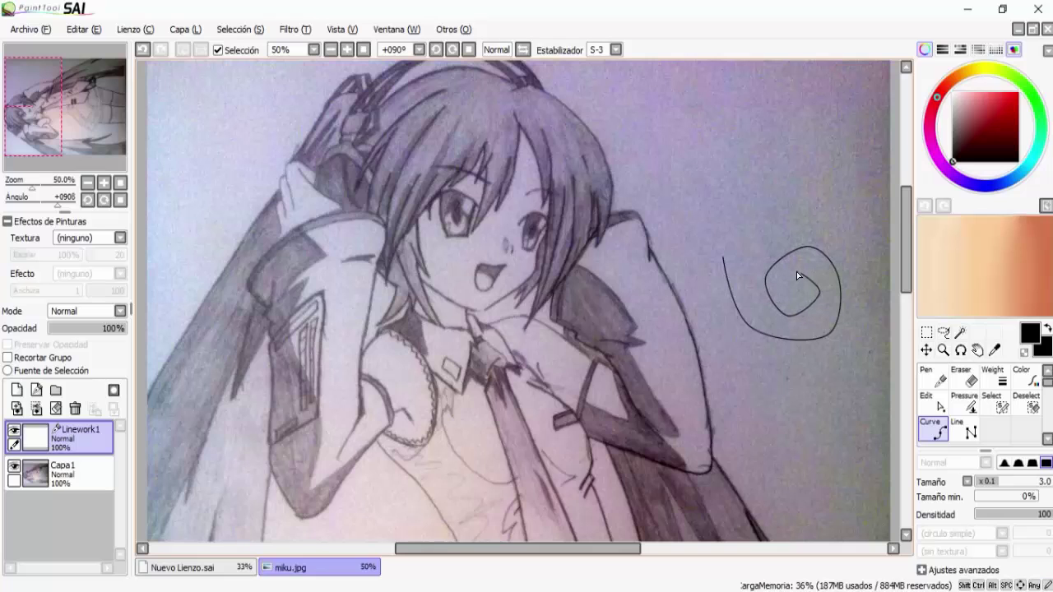
left_click(799, 294)
Undo the test spiral point by point until the linework layer is empty
key("ctrl")
key("ctrl+z")
key("ctrl+z")
key("ctrl+z")
key("ctrl+z")
key("ctrl+z")
key("ctrl+z")
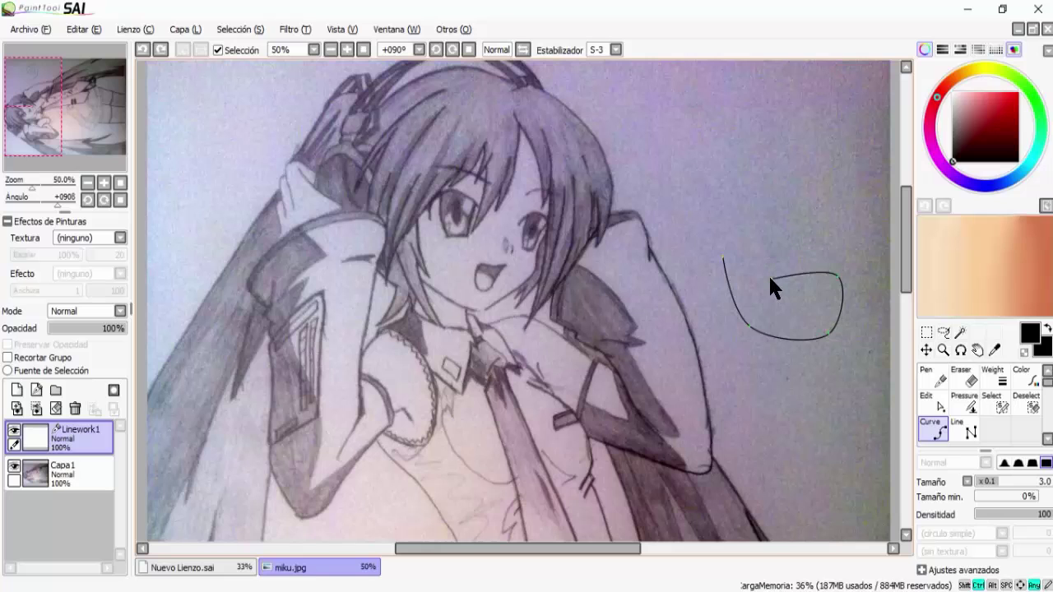
key("ctrl+z")
key("ctrl+z")
Lower the opacity of the sketch layer Capa1 to 48%
key("space")
left_click_drag(702, 278, 735, 321)
left_click(63, 473)
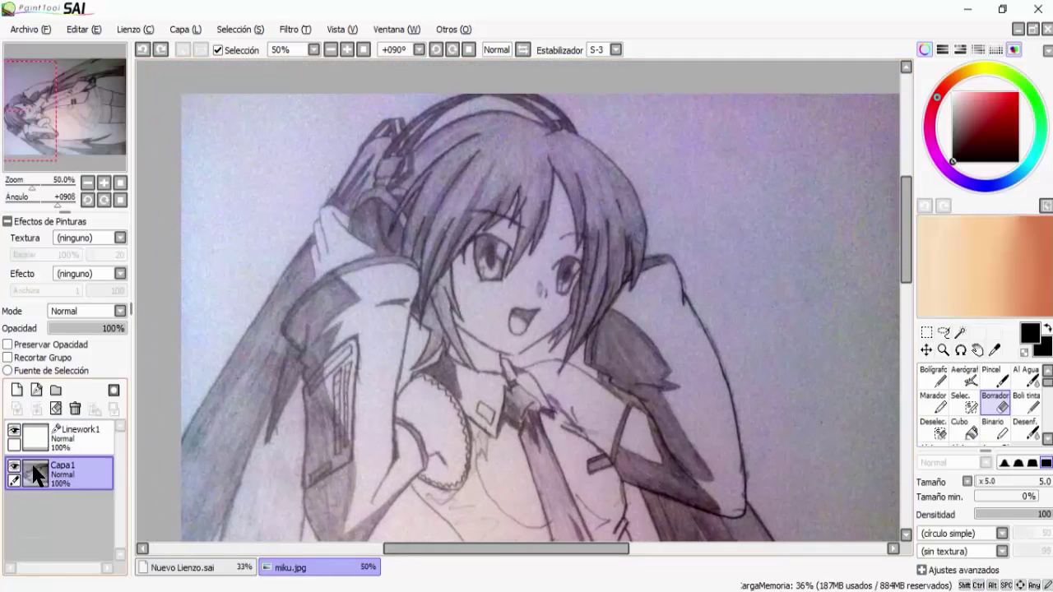
left_click_drag(102, 327, 85, 328)
left_click_drag(367, 339, 334, 295)
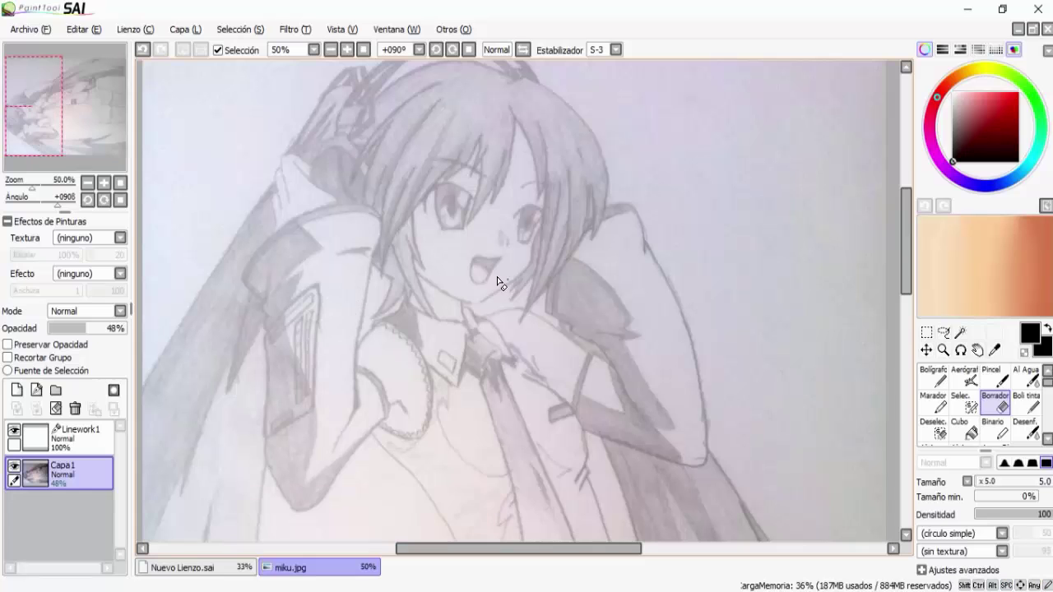
Activate the Linework1 layer and set the Curve tool's size to 5.8 for tracing the face area
left_click_drag(497, 283, 507, 353)
left_click(347, 49)
left_click(347, 49)
left_click(347, 49)
left_click_drag(560, 273, 526, 233)
left_click(330, 49)
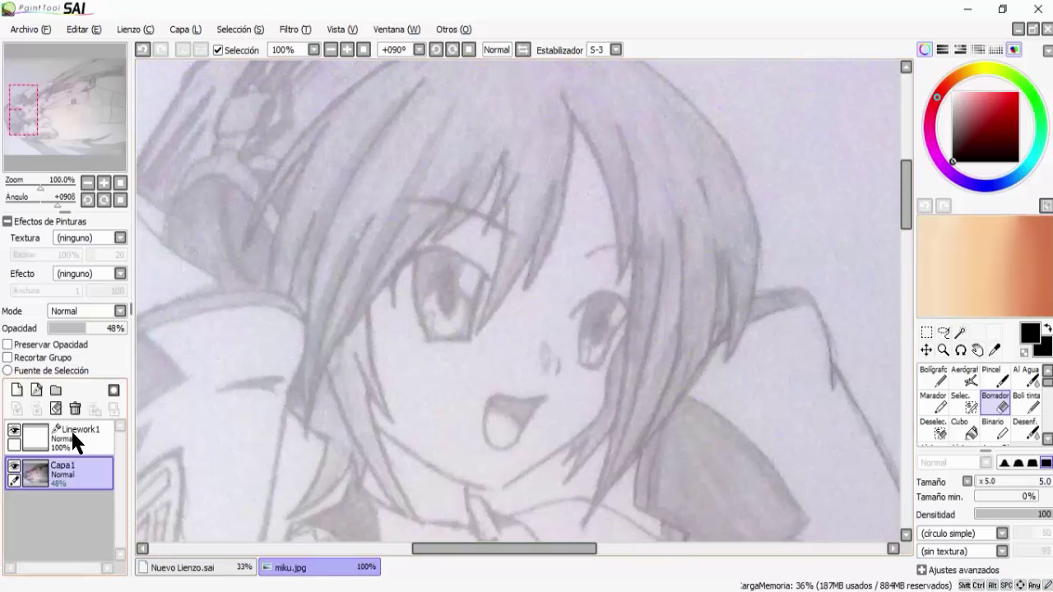
left_click(69, 428)
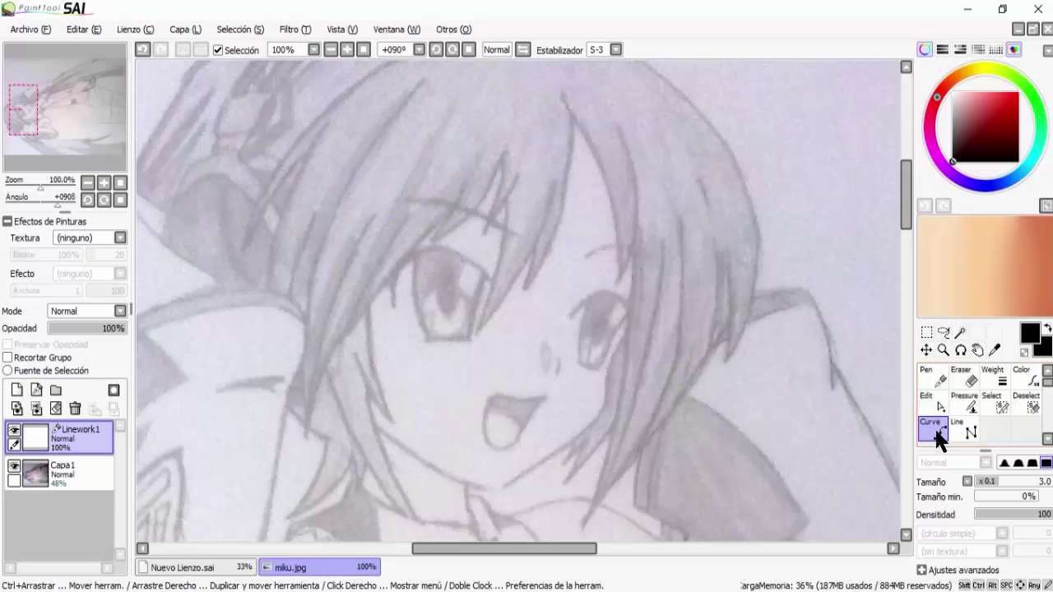
left_click_drag(683, 389, 675, 359)
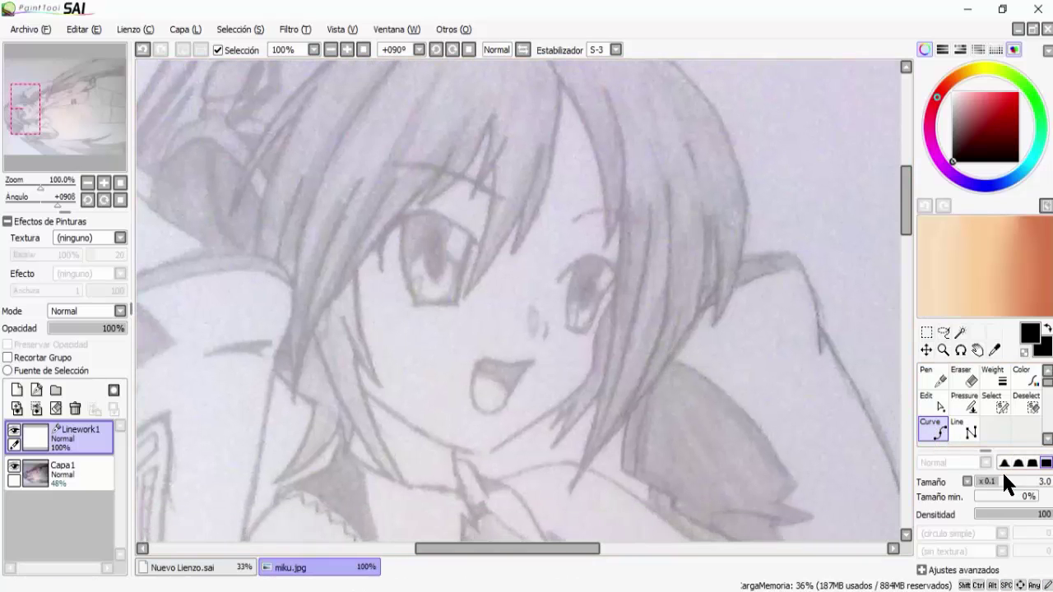
mouse_move(1006, 478)
left_mouse_down()
mouse_move(1049, 484)
mouse_move(1022, 484)
left_mouse_up()
left_click_drag(668, 290, 706, 318)
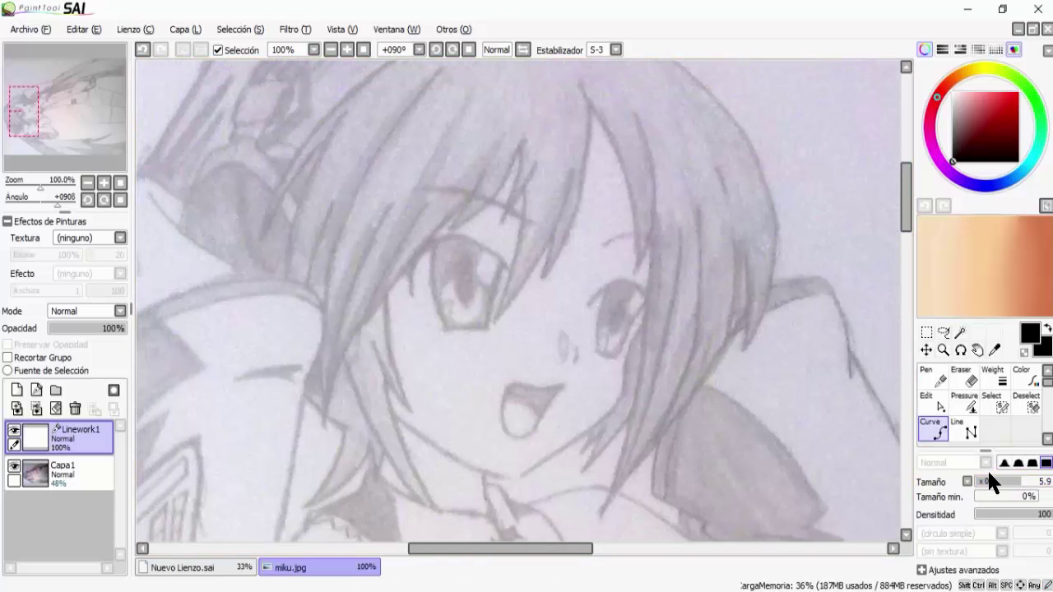
left_click_drag(988, 473, 1020, 486)
left_click_drag(772, 351, 749, 365)
left_click_drag(671, 391, 696, 430)
left_click_drag(637, 295, 640, 308)
left_click_drag(597, 338, 601, 320)
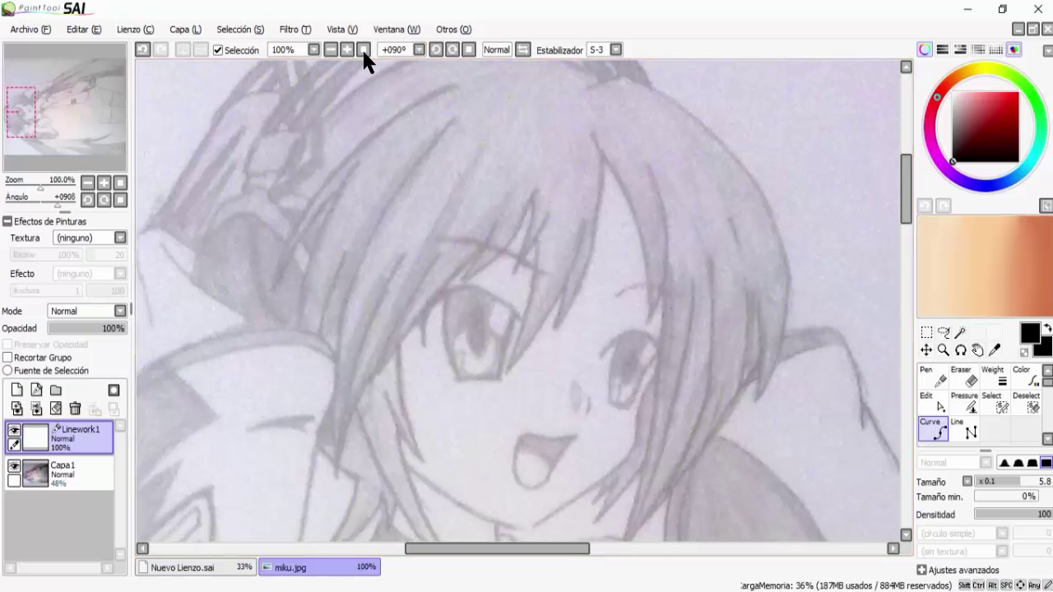
Trace the pointed fringe strands between the hair parting and the eye with the Curve tool
mouse_move(601, 155)
left_mouse_down()
mouse_move(603, 198)
mouse_move(551, 334)
left_mouse_up()
left_click(552, 332)
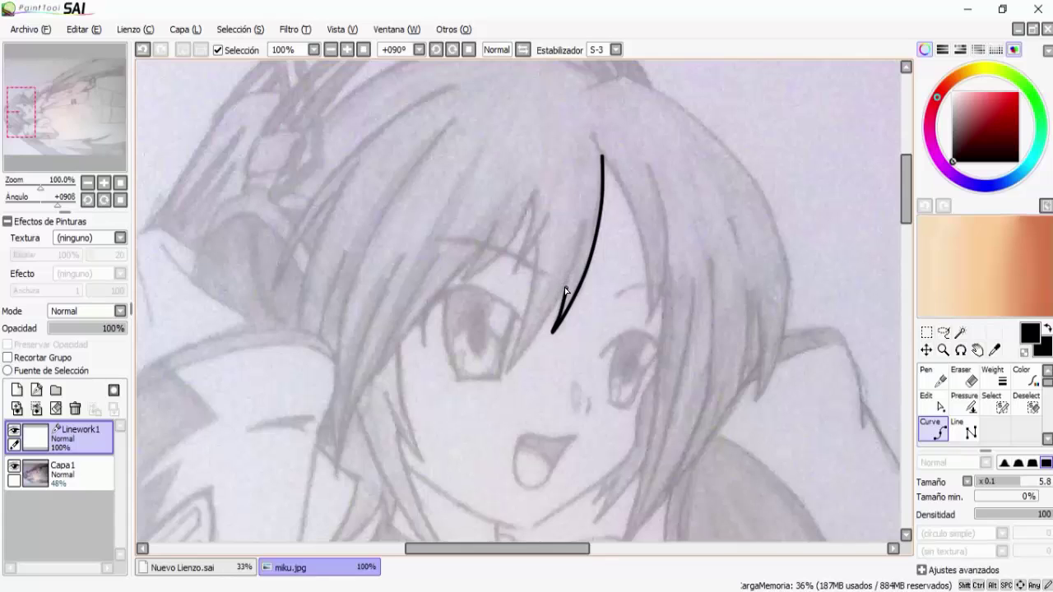
left_click(584, 223)
key("ctrl+z")
double_click(564, 289)
left_click(574, 261)
left_click(554, 306)
mouse_move(533, 338)
left_mouse_down()
mouse_move(503, 378)
mouse_move(544, 258)
mouse_move(537, 242)
mouse_move(508, 274)
mouse_move(528, 202)
left_mouse_up()
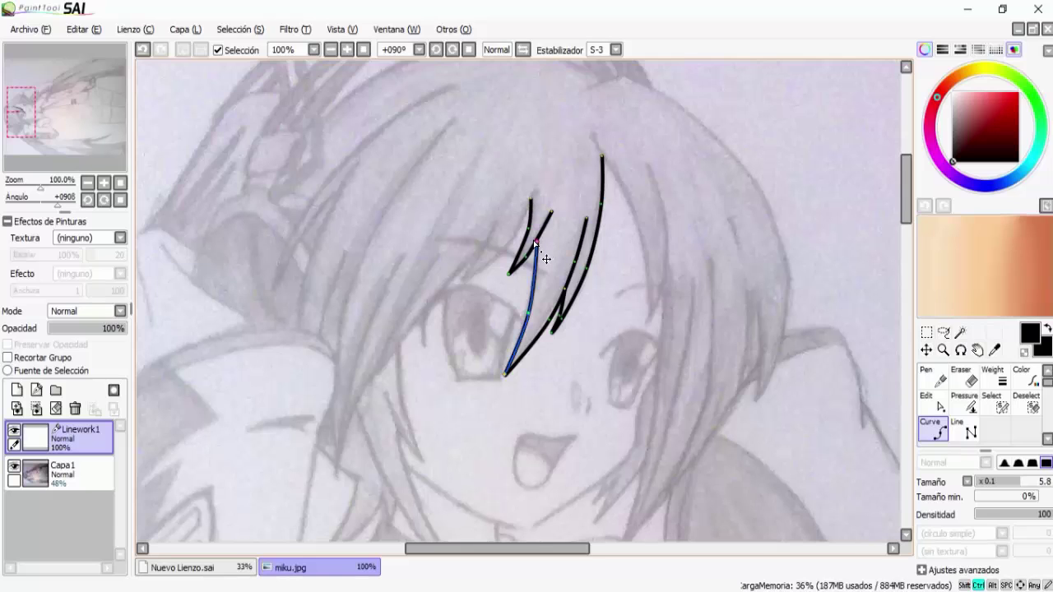
Adjust the control points of the long fringe curve, extending its upper end to the hair parting
left_click_drag(572, 294, 579, 278)
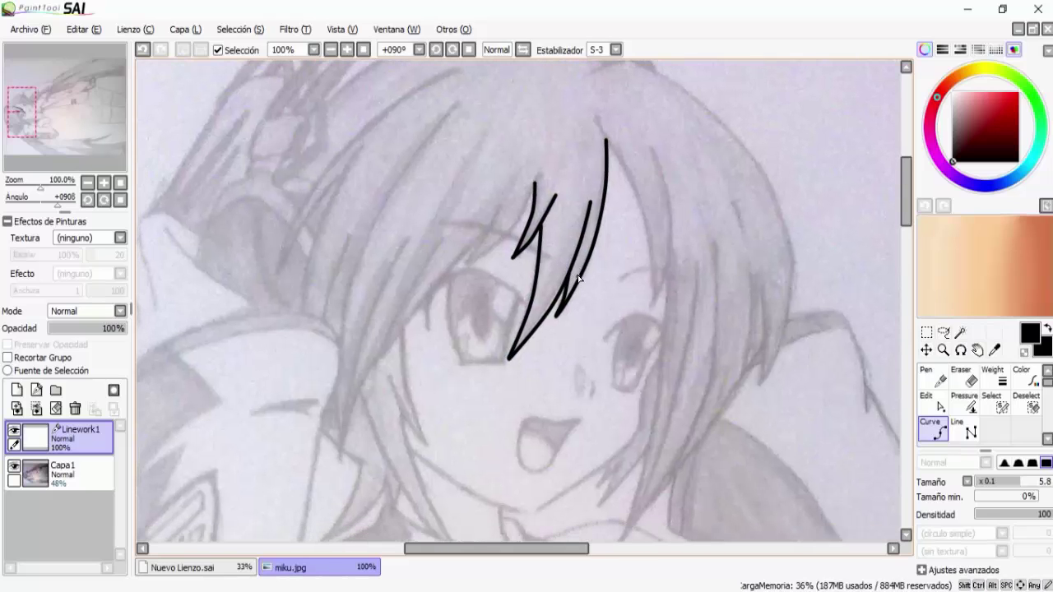
key("ctrl")
mouse_move(590, 252)
left_mouse_down()
mouse_move(653, 271)
mouse_move(588, 266)
mouse_move(642, 285)
left_mouse_up()
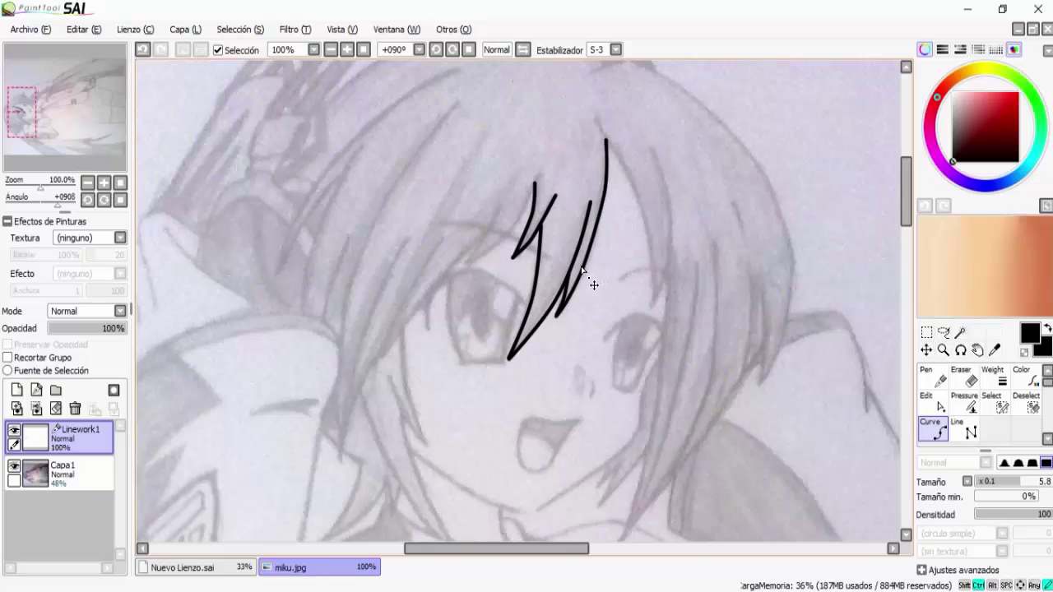
left_click_drag(583, 267, 586, 267)
mouse_move(607, 143)
left_mouse_down()
mouse_move(599, 123)
mouse_move(609, 156)
left_mouse_up()
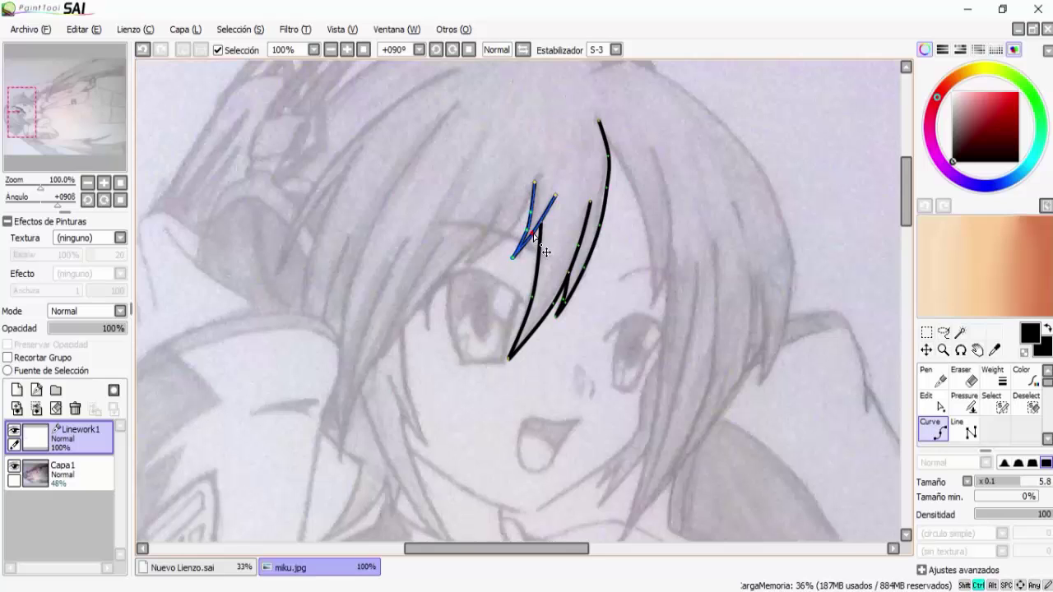
Taper the upper ends of the traced fringe lines by lowering their end points' pressure with the Pressure tool
mouse_move(740, 344)
left_mouse_down()
mouse_move(734, 294)
mouse_move(731, 346)
mouse_move(731, 315)
mouse_move(693, 301)
mouse_move(705, 281)
left_mouse_up()
mouse_move(621, 238)
left_mouse_down()
mouse_move(625, 299)
mouse_move(661, 264)
mouse_move(661, 213)
mouse_move(717, 272)
mouse_move(680, 282)
left_mouse_up()
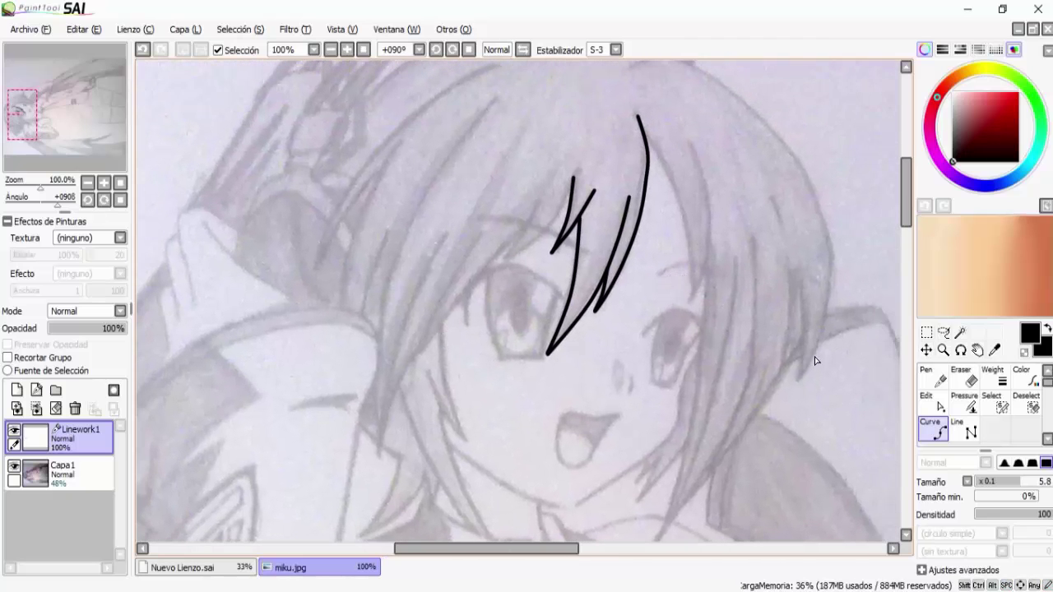
left_click_drag(839, 394, 792, 353)
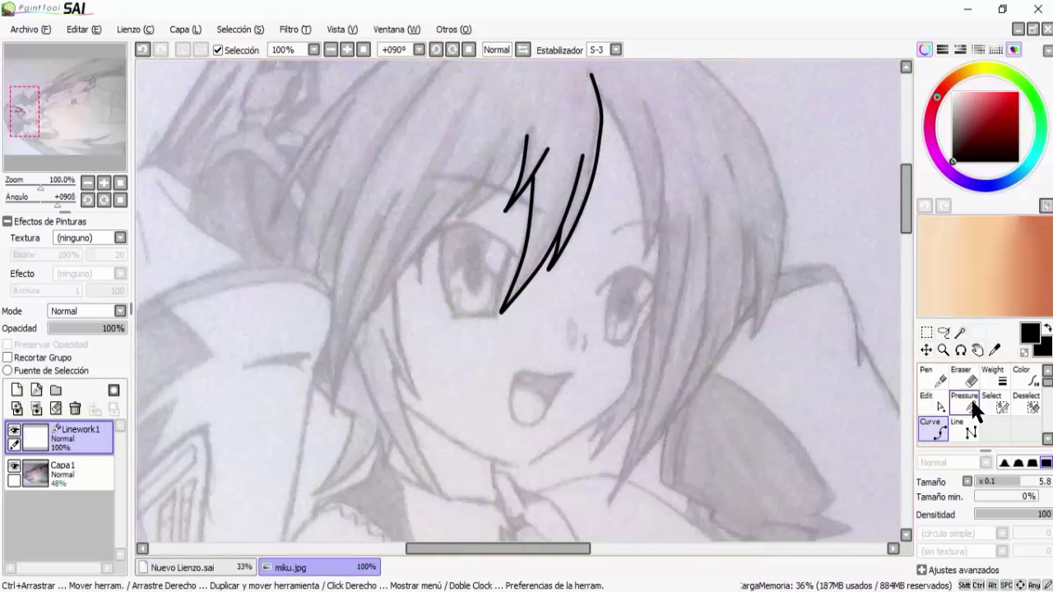
left_click(967, 401)
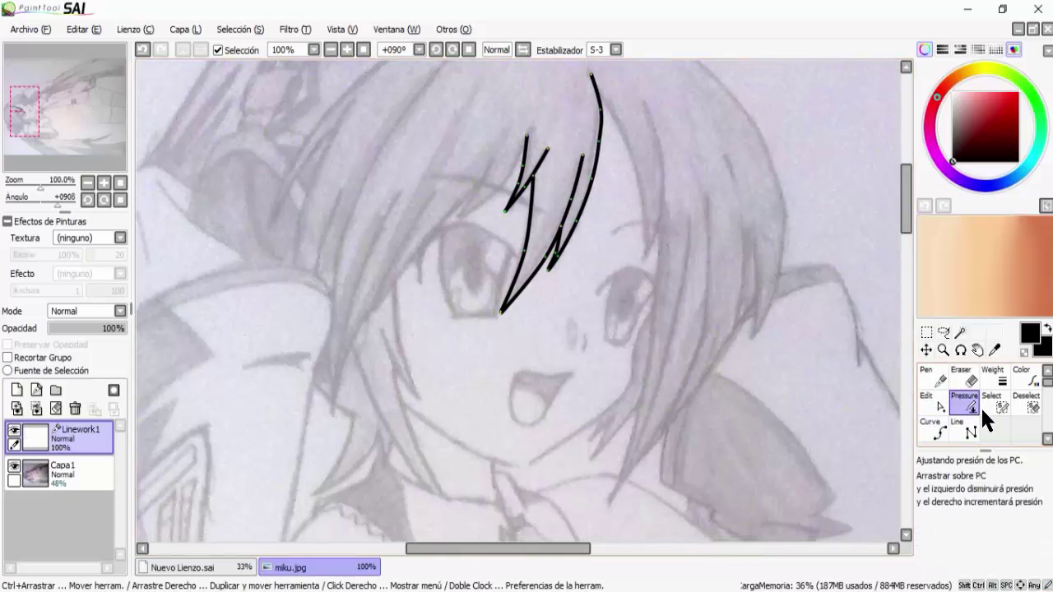
left_click_drag(685, 249, 697, 309)
left_click_drag(604, 137, 586, 140)
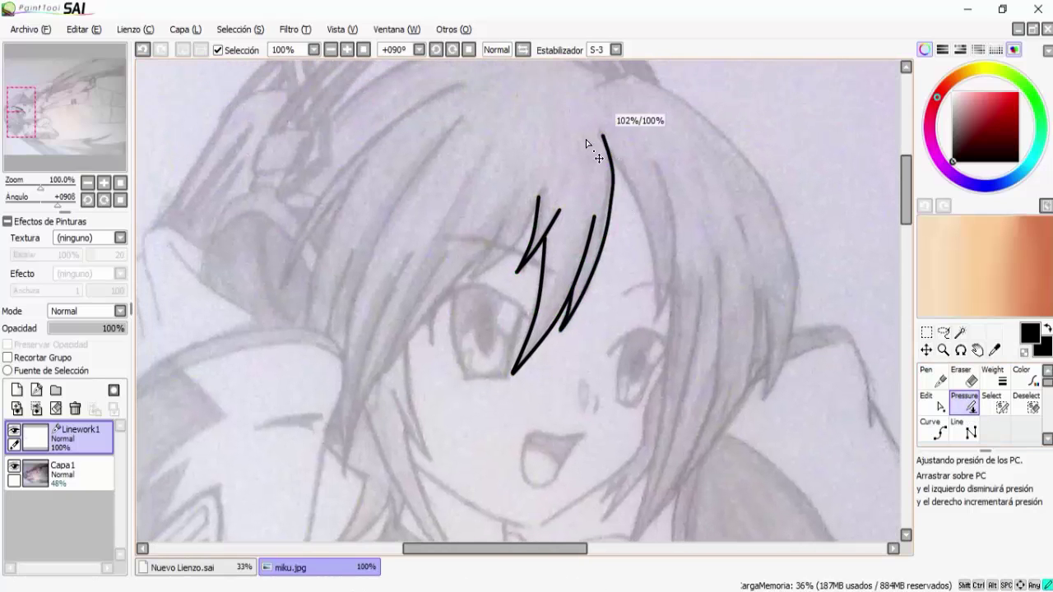
mouse_move(520, 146)
left_mouse_down()
mouse_move(690, 78)
mouse_move(622, 170)
left_mouse_up()
left_click_drag(539, 199, 536, 176)
left_click_drag(513, 92, 514, 95)
left_click_drag(559, 210, 557, 133)
left_click_drag(594, 216, 584, 162)
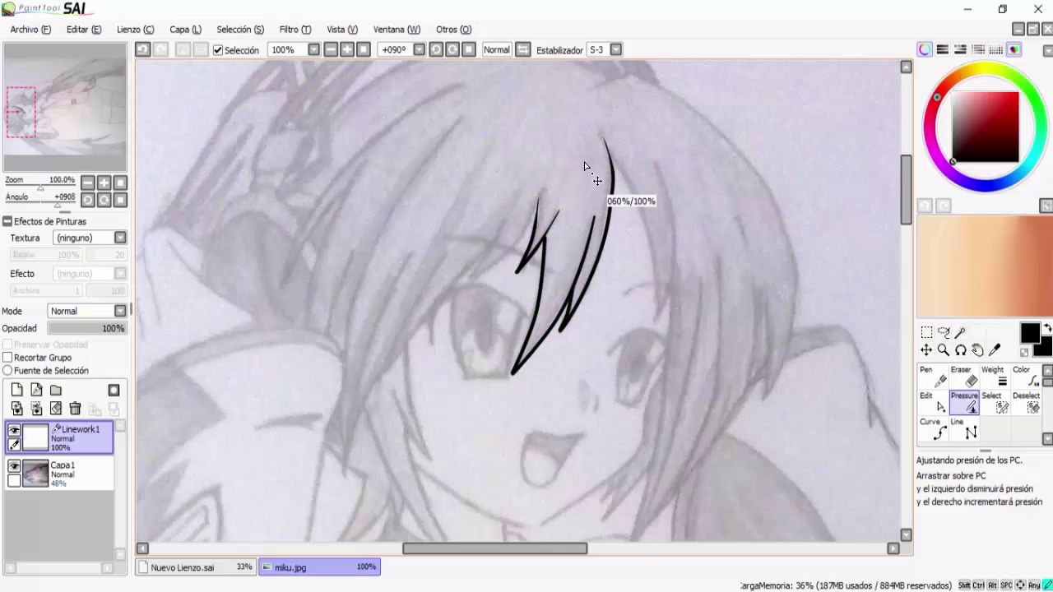
left_click_drag(583, 123, 584, 127)
Thin the lower tip of the fringe strand beside the eye by reducing the pressure of both lines' end points
mouse_move(516, 381)
left_mouse_down()
mouse_move(417, 386)
mouse_move(564, 259)
left_mouse_up()
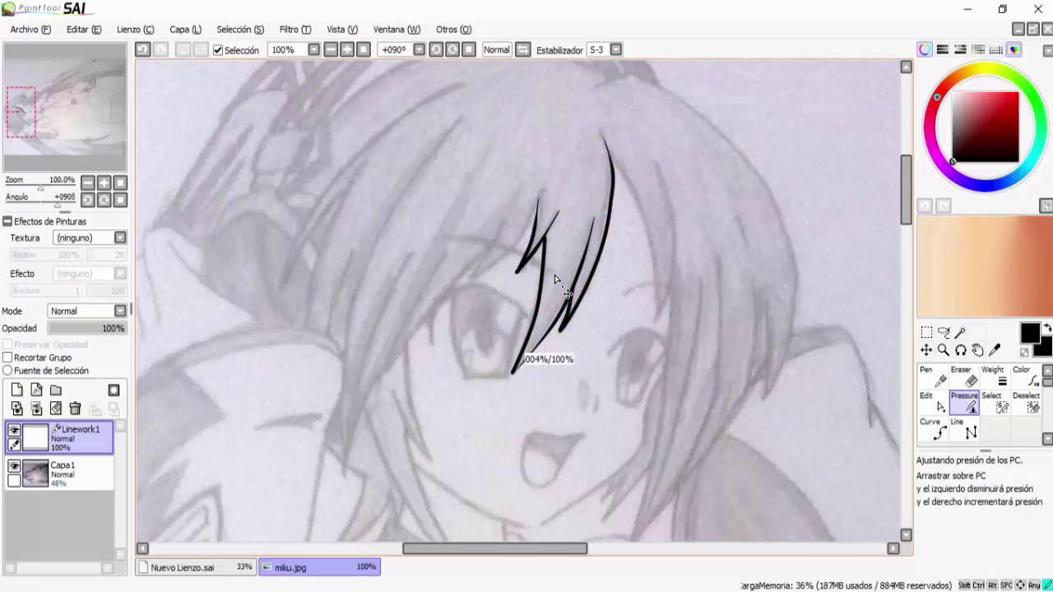
left_click_drag(543, 315, 543, 318)
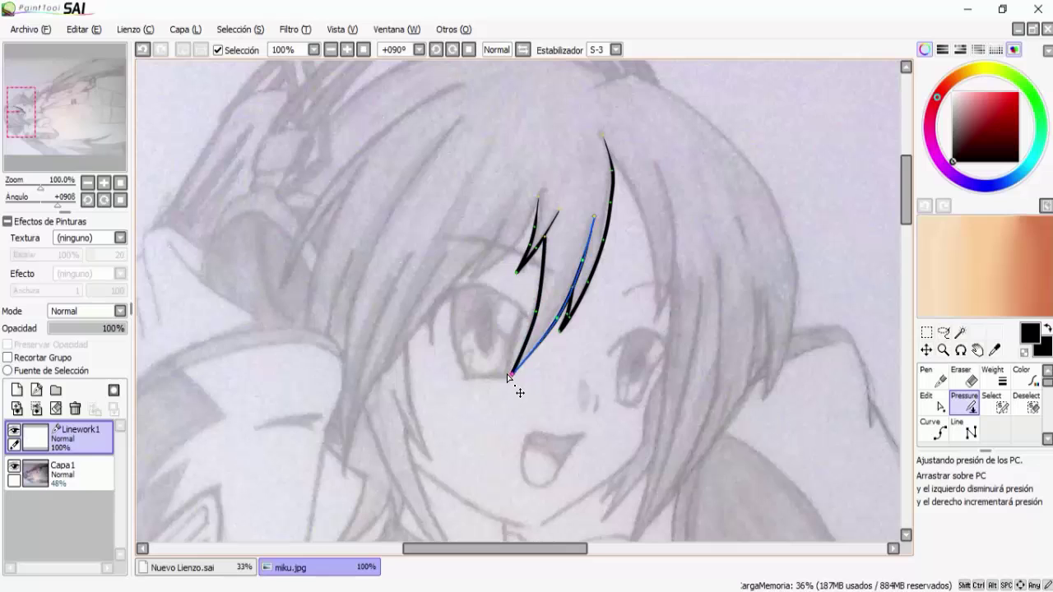
mouse_move(507, 367)
left_mouse_down()
mouse_move(518, 375)
mouse_move(493, 348)
mouse_move(483, 300)
left_mouse_up()
left_click_drag(509, 375, 510, 375)
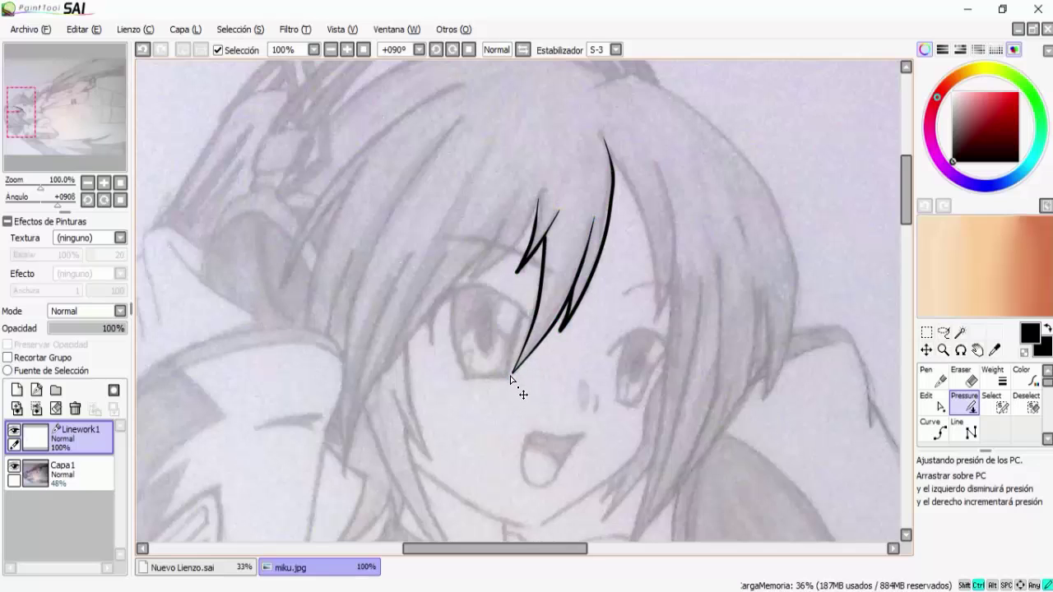
left_click_drag(623, 365, 619, 360)
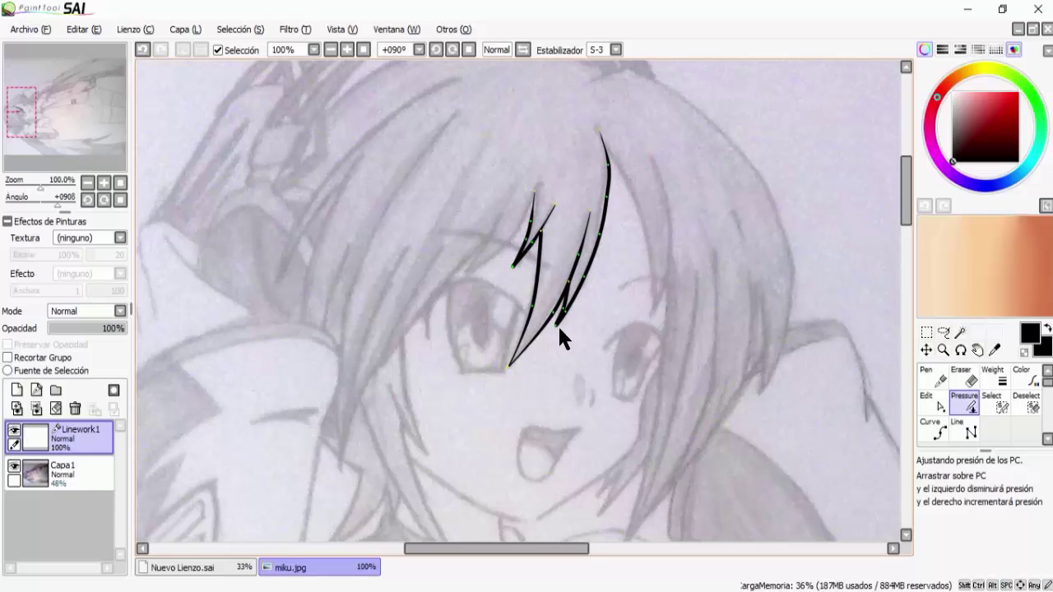
Taper the remaining fringe strand tips by lowering their end points' pressure with the Pressure tool
left_click_drag(566, 309, 564, 306)
left_click_drag(561, 205, 556, 210)
mouse_move(582, 279)
left_mouse_down()
mouse_move(559, 256)
mouse_move(582, 258)
left_mouse_up()
left_click_drag(520, 264, 512, 268)
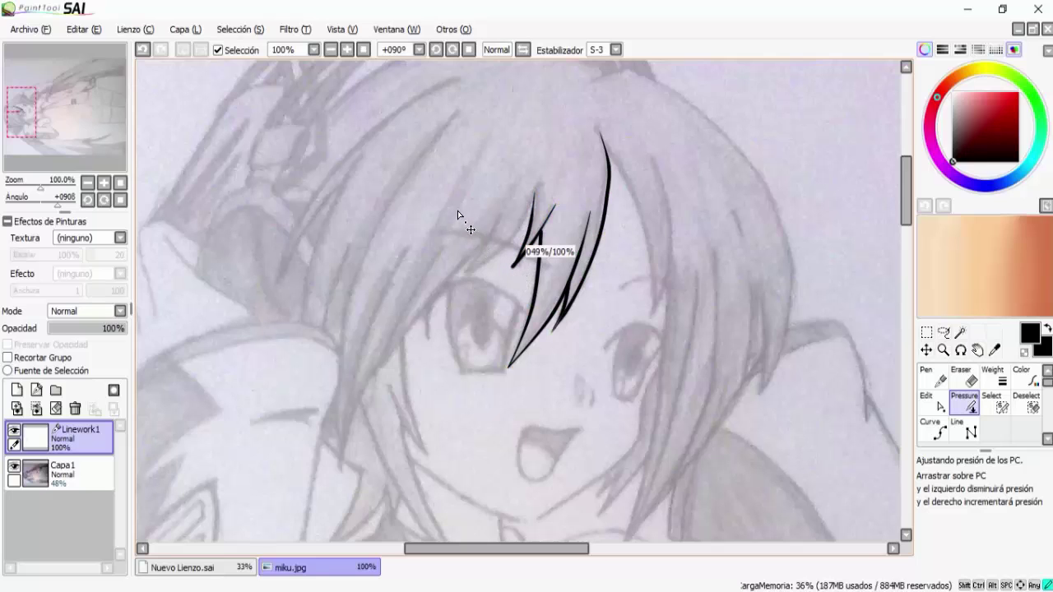
left_click_drag(578, 145, 622, 121)
left_click_drag(513, 266, 528, 259)
left_click_drag(574, 218, 573, 219)
left_click_drag(728, 345, 688, 311)
Add a new normal layer above the linework layer
left_click(927, 333)
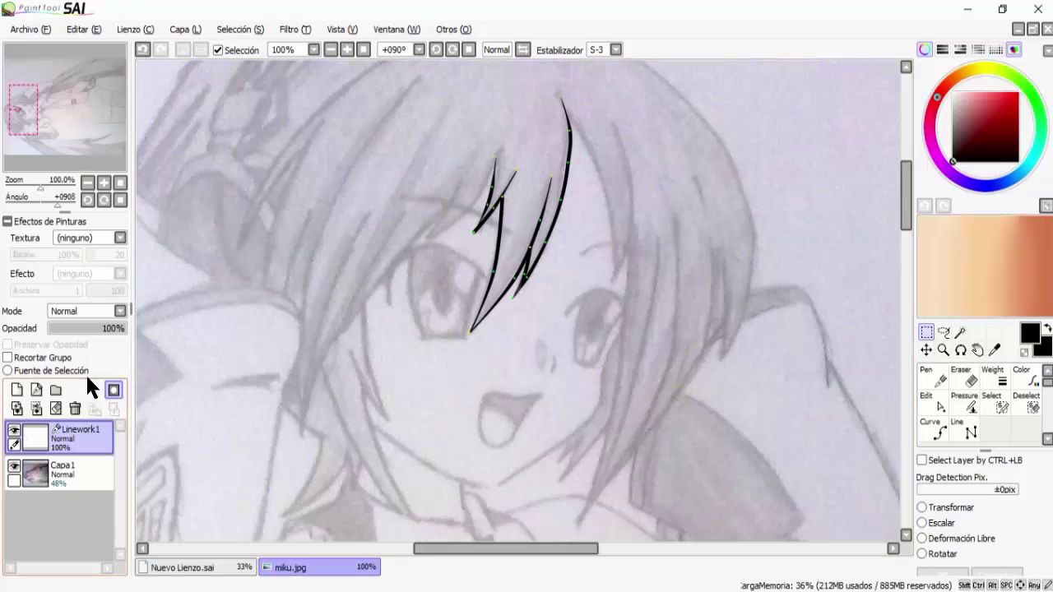
left_click(16, 390)
scroll(611, 267, "up", 2)
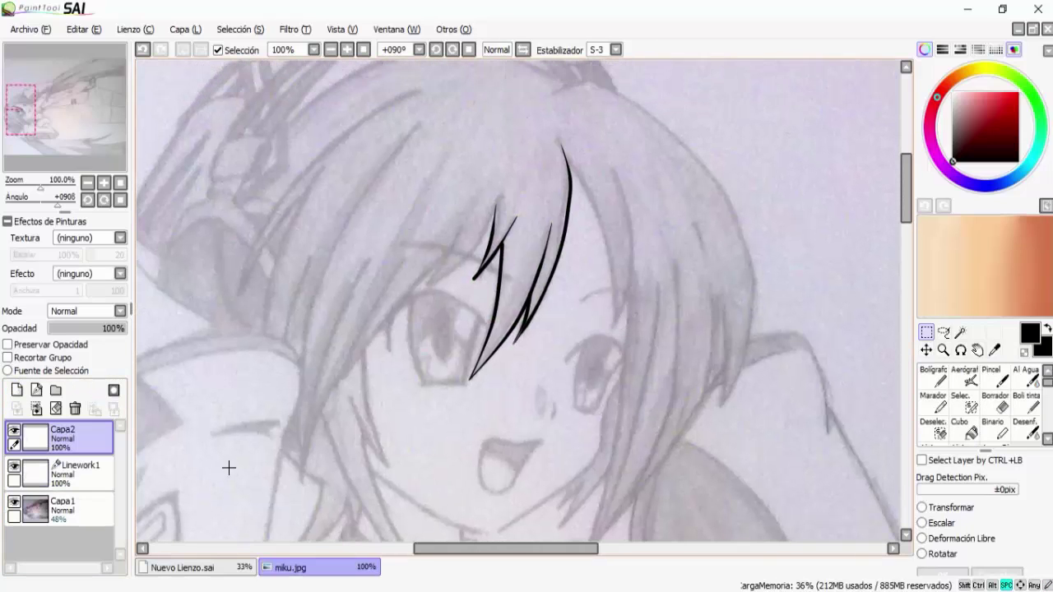
Hide the sketch layer to check the traced lines on their own and show it again
left_click(14, 501)
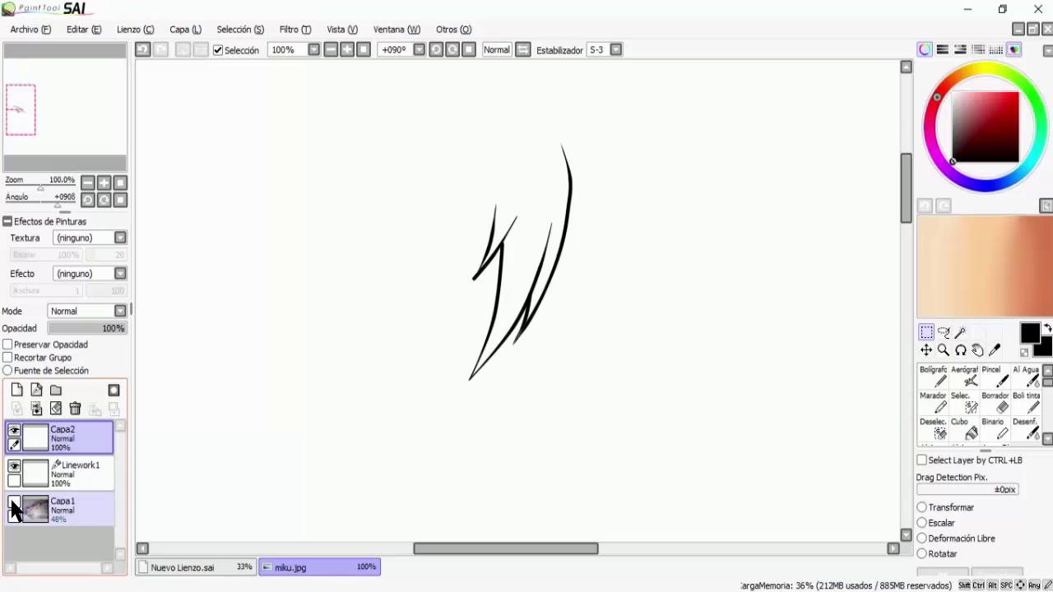
left_click(14, 502)
left_click_drag(389, 391, 411, 382)
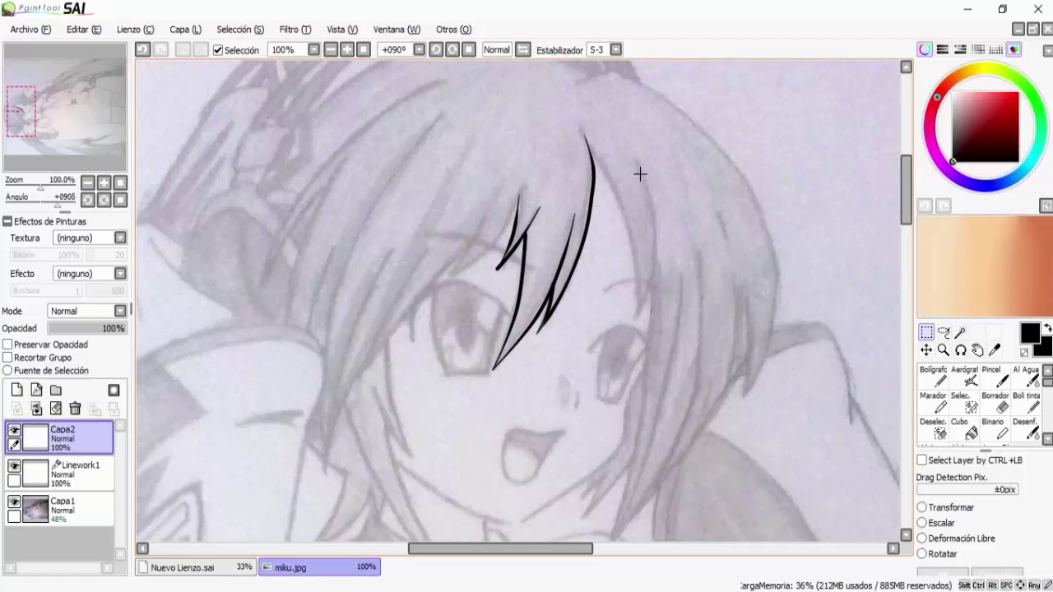
On the Linework1 layer, trace the short pointed fringe strands above the left eye with the Curve tool
left_click(74, 466)
left_click_drag(551, 391, 577, 402)
left_click(938, 431)
left_click_drag(672, 356, 722, 342)
left_click(347, 48)
left_click_drag(643, 157, 627, 228)
left_click(618, 235)
left_click(515, 330)
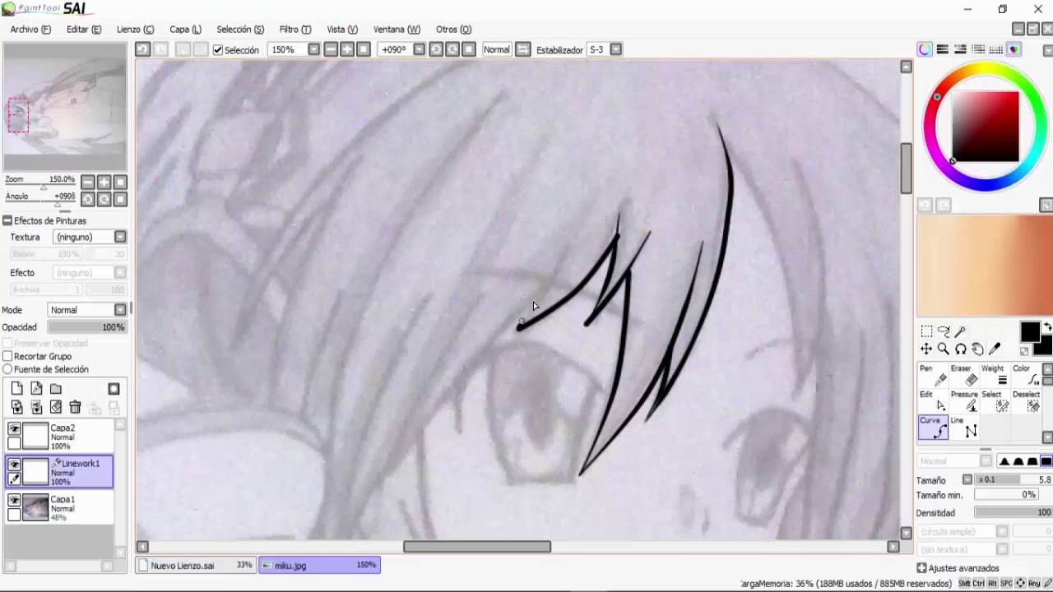
left_click(567, 245)
Trace the long left face-framing lock down to its tip and along its outer edge up to the top of the hair
left_click_drag(476, 379, 539, 242)
left_click_drag(477, 321, 497, 214)
left_click(461, 239)
left_click(424, 312)
scroll(409, 396, "up", 5)
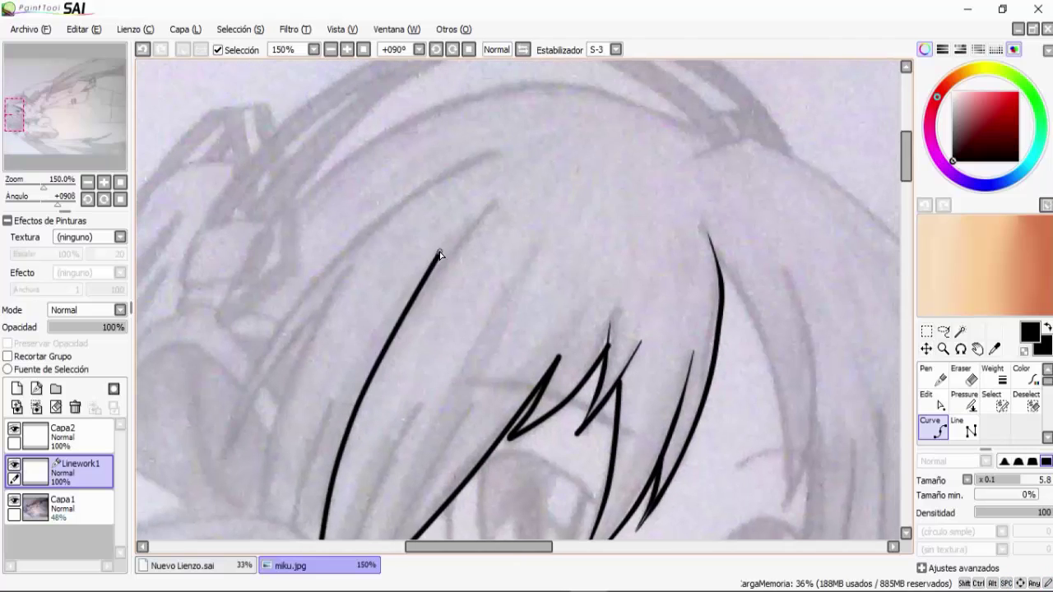
left_click(502, 195)
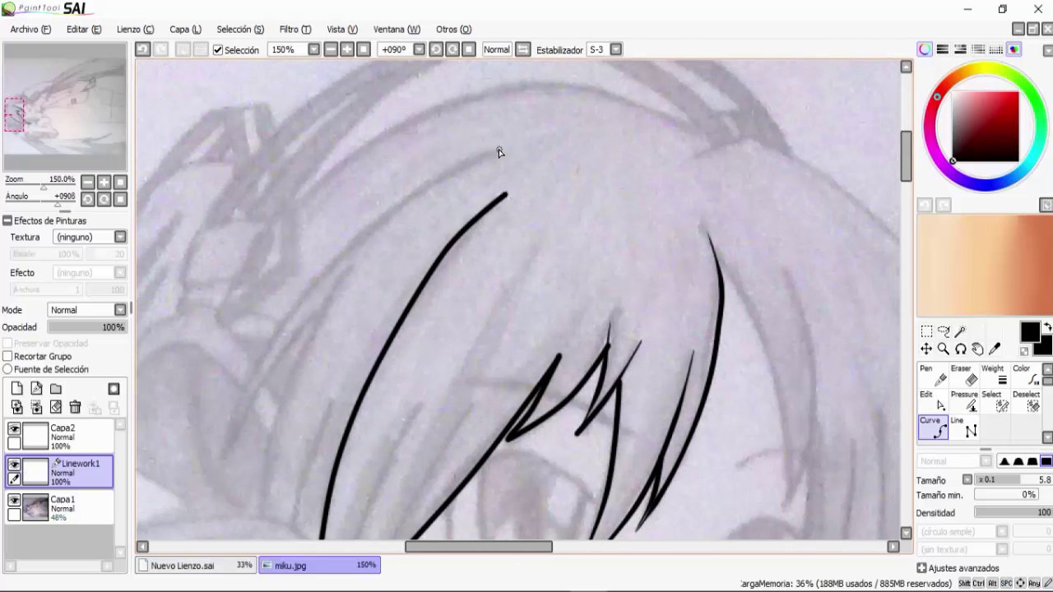
Trace the outer left hair strand to its pointed tip and add the shorter strands inside it
scroll(460, 164, "down", 3)
left_click(321, 381)
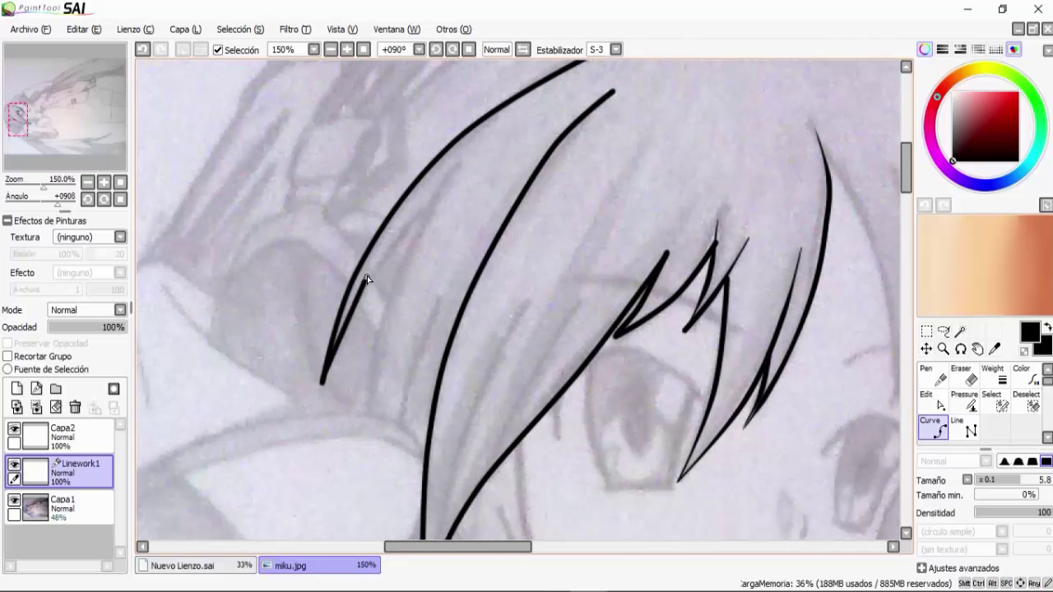
left_click(462, 163)
left_click(419, 225)
left_click(374, 363)
double_click(370, 413)
left_click(443, 278)
left_click(406, 384)
double_click(401, 423)
Trace the pointed lock running from the hair parting to just above the right eye, including its outer edge
left_click_drag(631, 301, 241, 279)
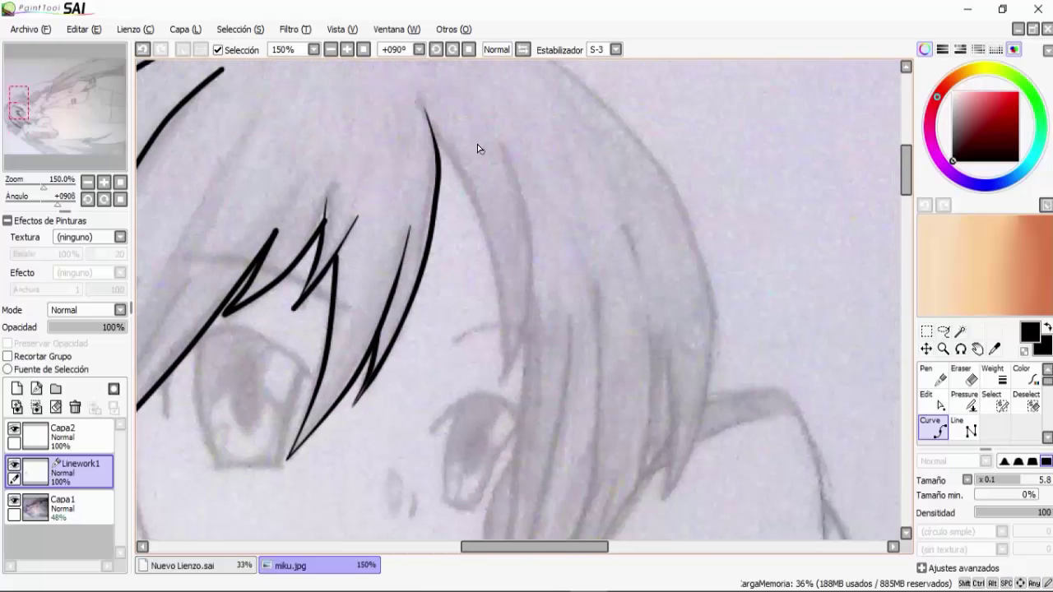
left_click(433, 138)
left_click(474, 218)
left_click(507, 336)
left_click(501, 383)
left_click(529, 249)
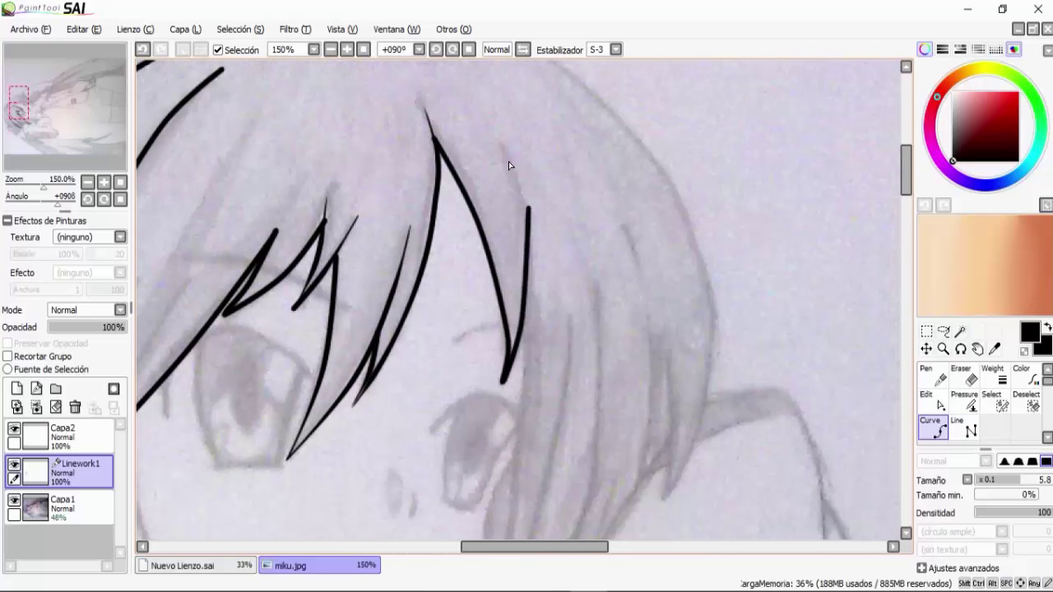
double_click(491, 124)
Trace the two inner strands of the long right side lock so they meet at its lower tip
left_click_drag(561, 334, 557, 199)
left_click(515, 206)
left_click_drag(506, 449, 549, 203)
left_click(517, 275)
left_click(485, 369)
left_click_drag(558, 247, 471, 372)
left_click(470, 324)
left_click_drag(479, 242, 438, 400)
left_click(469, 316)
double_click(476, 206)
Trace the two outer strands of the long right side lock, curving from its lower tip towards the upper hair
left_click(505, 286)
left_click_drag(511, 362, 528, 211)
left_click(491, 294)
mouse_move(460, 371)
left_mouse_down()
mouse_move(493, 241)
mouse_move(493, 296)
mouse_move(446, 362)
left_mouse_up()
double_click(403, 370)
left_click(376, 417)
key("ctrl+z")
left_click(376, 417)
left_click(503, 254)
left_click_drag(512, 218, 445, 348)
left_click(462, 163)
mouse_move(460, 144)
left_mouse_down()
mouse_move(480, 274)
mouse_move(480, 196)
left_mouse_up()
double_click(454, 219)
Trace the outermost right strand with its pointed tip and the head's right outline up to the crown
left_click(473, 197)
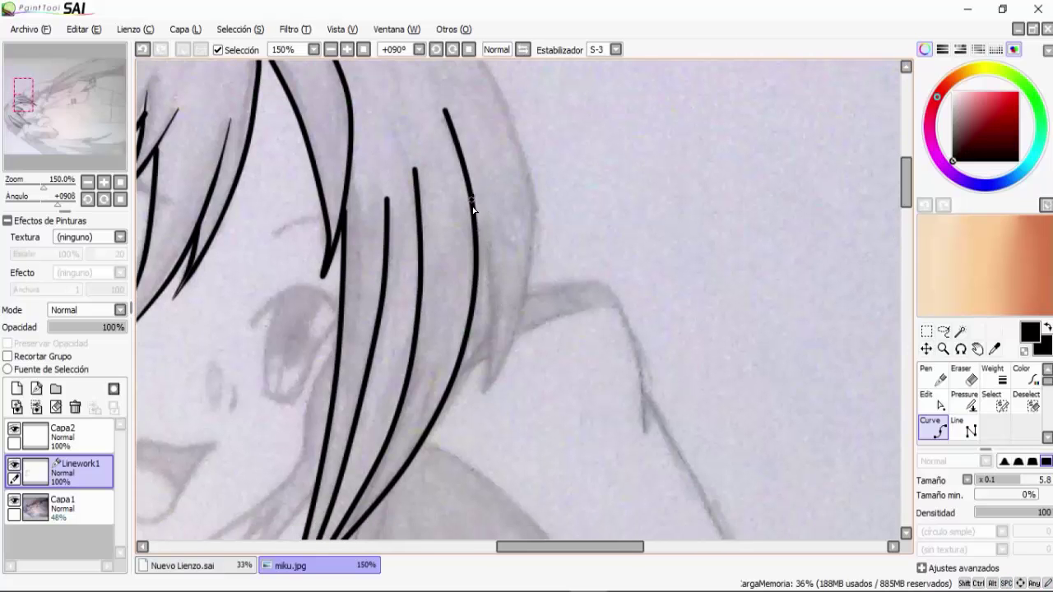
left_click(473, 415)
left_click(515, 326)
left_click_drag(516, 326, 518, 457)
left_click(535, 334)
left_click_drag(488, 263, 601, 421)
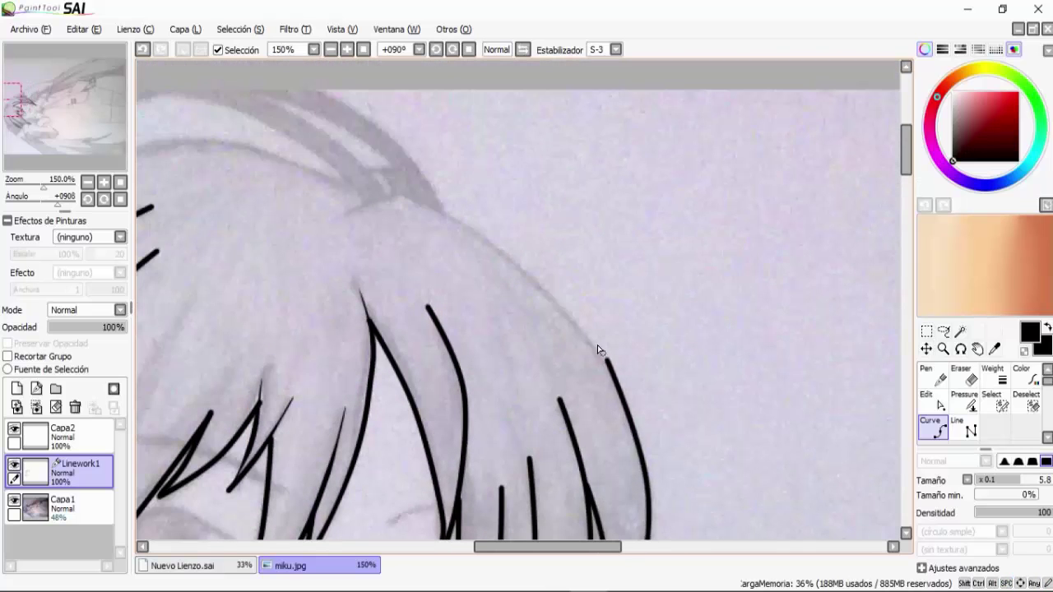
left_click(596, 344)
left_click(490, 237)
left_click(410, 197)
left_click(347, 215)
Trace the top hair outline from the crown over to the left side of the head
scroll(686, 267, "up", 1)
scroll(686, 268, "left", 2)
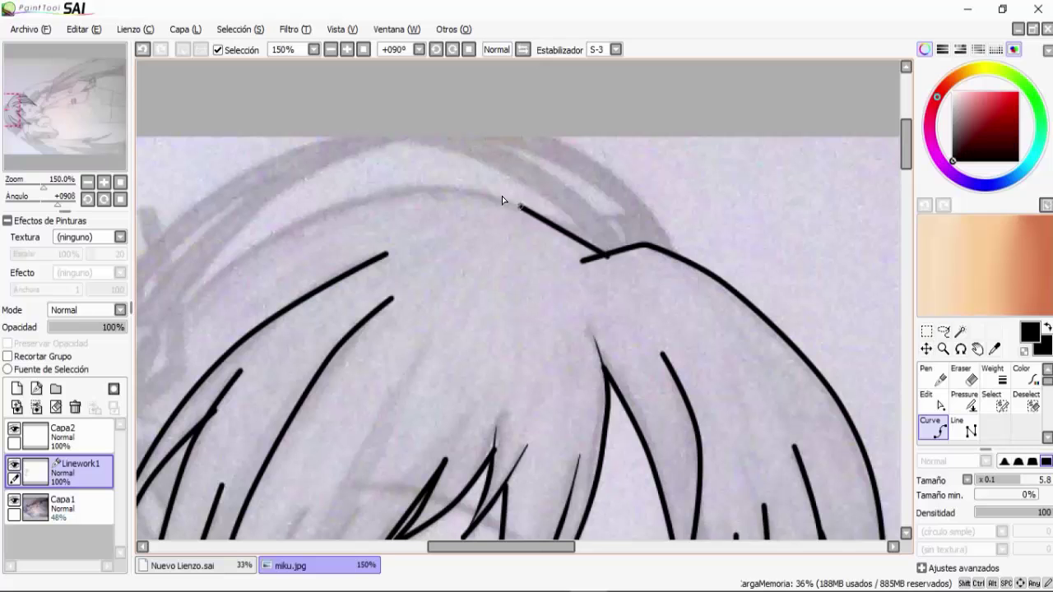
left_click(508, 204)
left_click(376, 195)
left_click_drag(370, 206, 605, 126)
left_click(460, 192)
left_click(396, 250)
left_click_drag(393, 293, 438, 164)
Trace the right eyebrow and the upper lash line of the right eye
scroll(623, 242, "down", 2)
scroll(622, 242, "right", 3)
left_click(572, 228)
double_click(622, 214)
left_click_drag(571, 205, 579, 119)
left_click(557, 234)
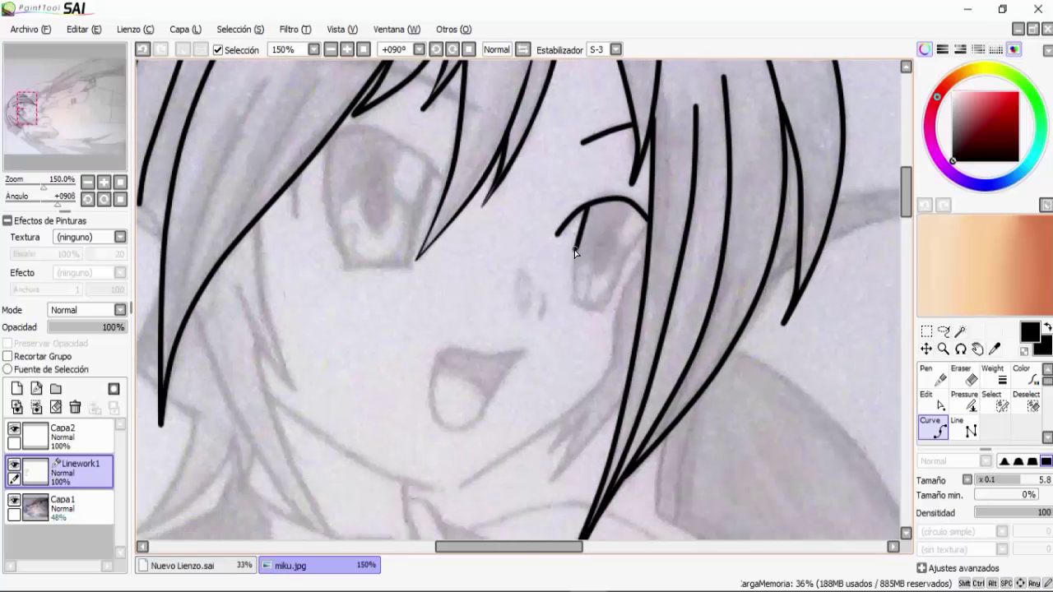
Trace both sides of the right eye's iris and its lower lash line
double_click(580, 305)
left_click(566, 295)
left_click(583, 308)
double_click(607, 311)
left_click(645, 218)
left_click(620, 266)
left_click(609, 302)
double_click(600, 311)
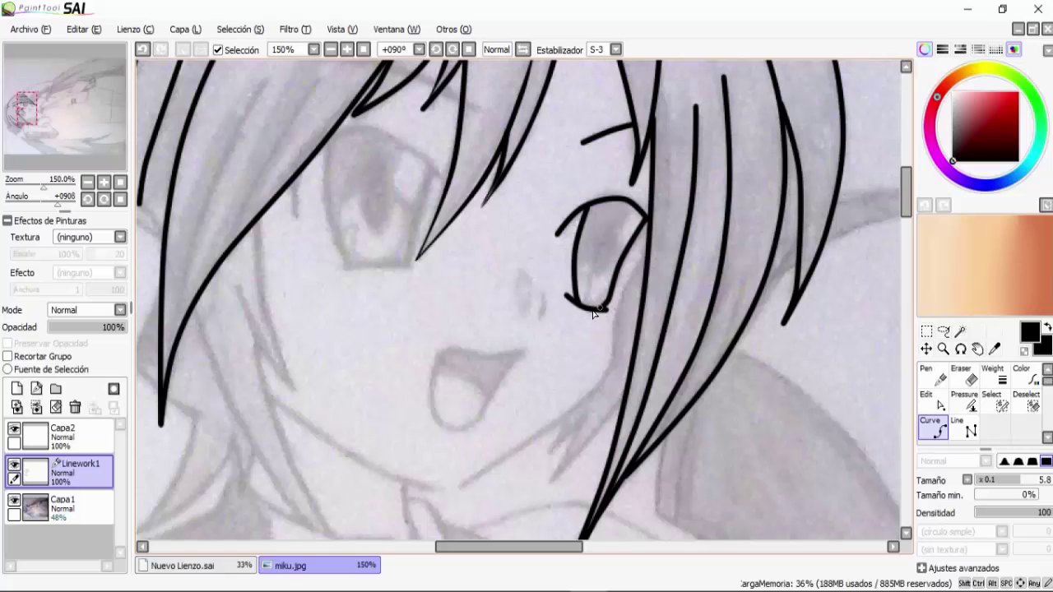
Trace the left eye's upper lash line, outer lash, lower line and both sides of the iris
left_click_drag(595, 312, 673, 347)
left_click(524, 217)
left_click(481, 175)
left_click(479, 177)
left_click(378, 210)
left_click(416, 304)
double_click(494, 297)
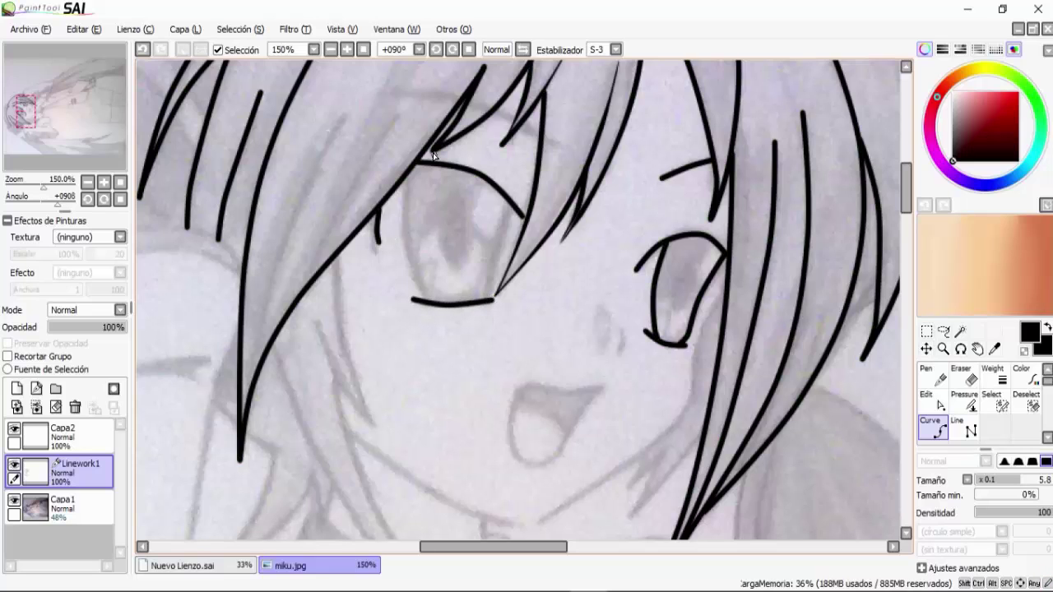
left_click(408, 220)
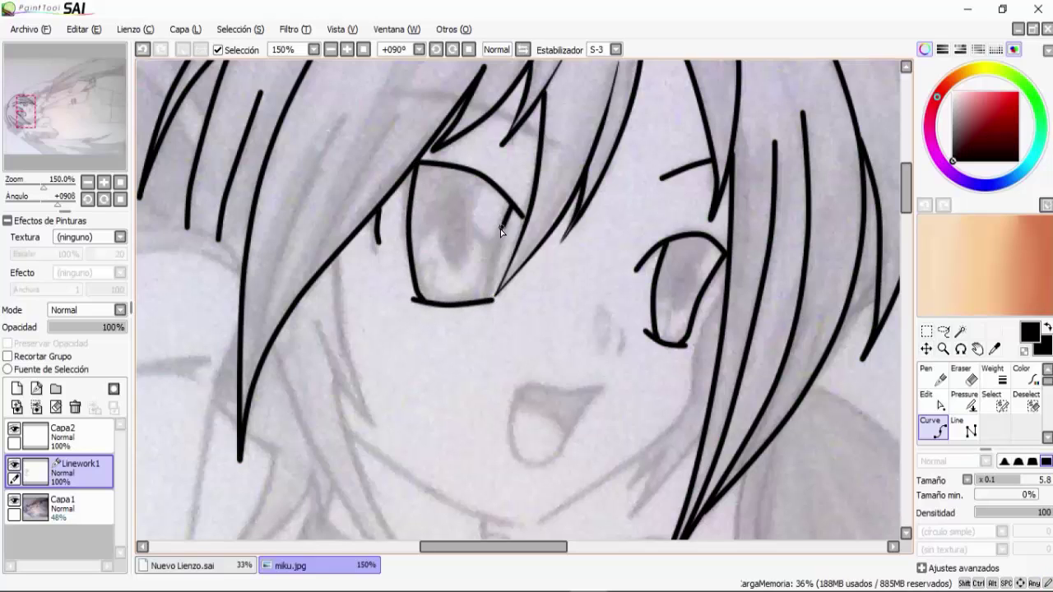
double_click(487, 297)
Trace the open mouth with its tongue line and the small curve of the nose
left_click_drag(532, 363, 449, 225)
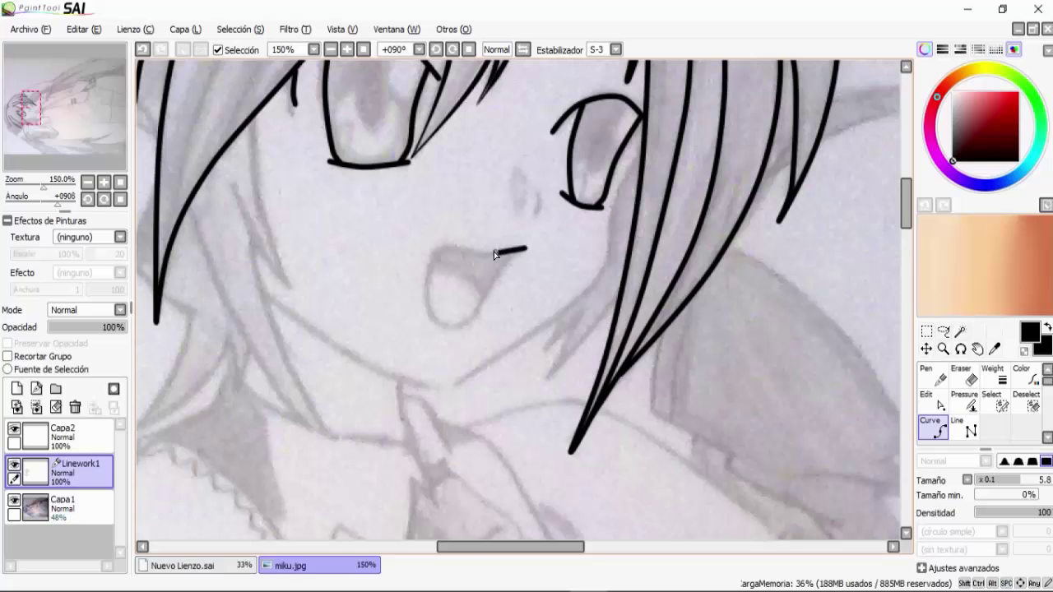
left_click(437, 325)
double_click(523, 249)
left_click(483, 295)
left_click(462, 275)
double_click(435, 266)
left_click(543, 204)
double_click(535, 215)
Review the traced hair and face lines against the whole sketch at 50% zoom
left_click(346, 48)
left_click(329, 48)
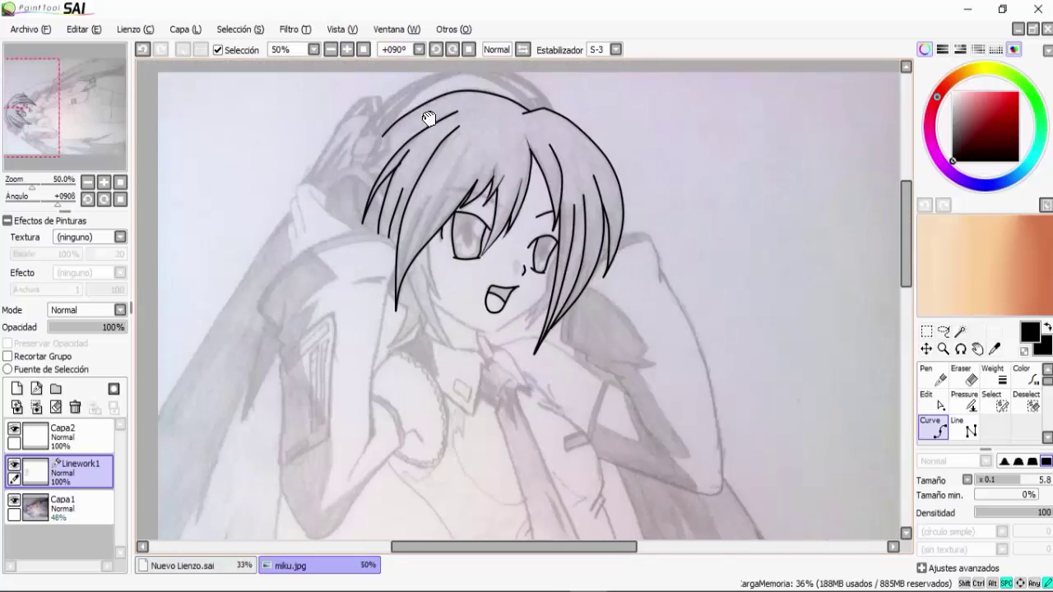
left_click_drag(430, 118, 406, 136)
left_click(348, 49)
left_click_drag(383, 93, 428, 144)
left_click_drag(457, 317, 510, 305)
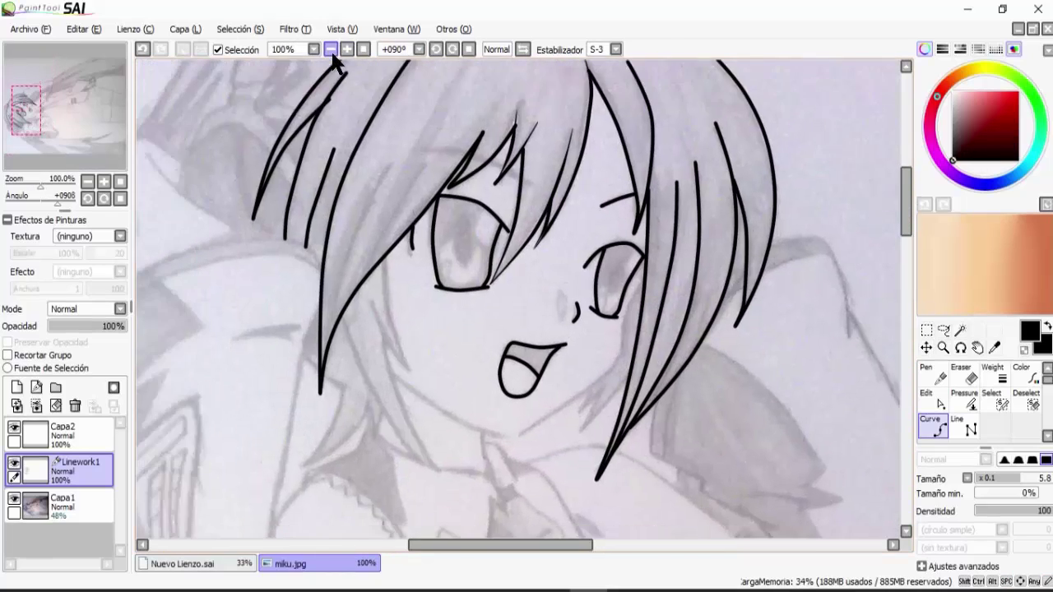
Trace the jawline from the right cheek around the chin and up the left side of the face
left_click(347, 49)
left_click(347, 49)
left_click(347, 49)
left_click_drag(892, 197, 597, 176)
left_click(597, 176)
left_click_drag(535, 336, 631, 181)
left_click(622, 259)
left_click(542, 368)
left_click_drag(564, 317, 743, 109)
left_click(526, 284)
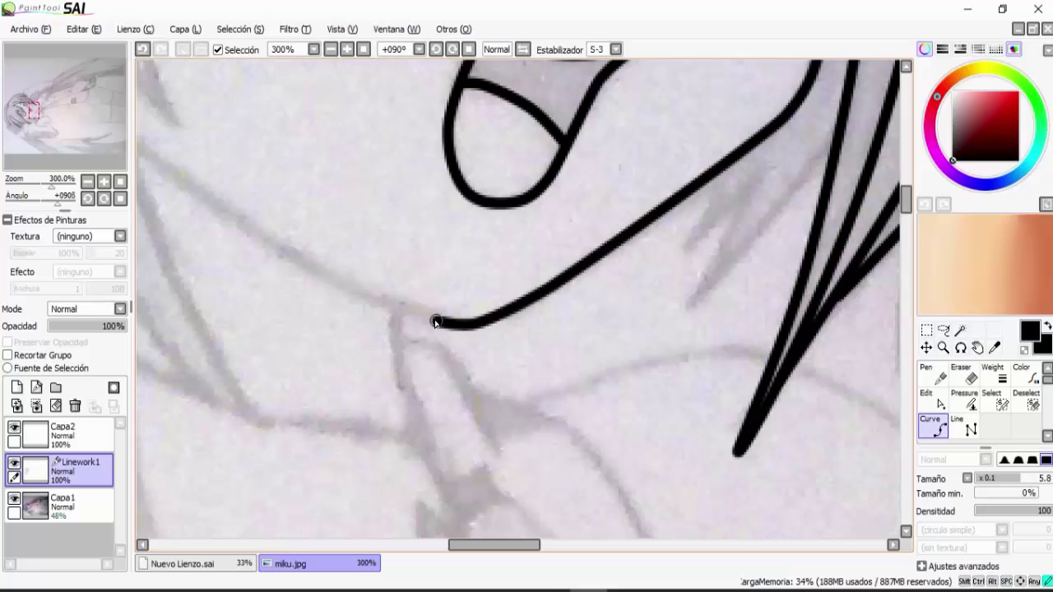
left_click_drag(370, 312, 802, 461)
double_click(552, 310)
Trace the left cheek contour and the short pointed strand beside it
left_click_drag(526, 165, 396, 443)
left_click(329, 49)
left_click(329, 49)
left_click_drag(396, 248, 355, 197)
left_click(405, 194)
left_click(411, 278)
double_click(442, 367)
double_click(409, 322)
Trace both edges of the long hair strand that ends in a point below the left jaw
left_click(393, 258)
left_click(410, 363)
left_click_drag(419, 387, 410, 282)
double_click(492, 432)
left_click(492, 432)
left_click(374, 291)
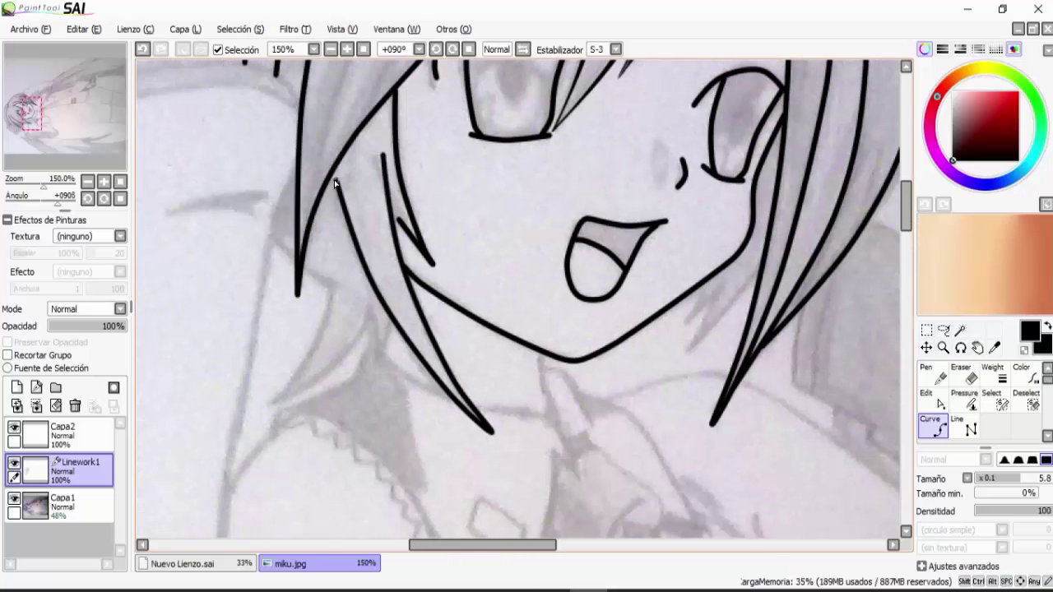
double_click(335, 176)
Trace the small pointed hair strands below the right side of the jaw
left_click_drag(461, 186, 552, 310)
left_click_drag(816, 394, 658, 310)
left_click(665, 298)
double_click(610, 402)
left_click(610, 401)
double_click(695, 307)
left_click(639, 358)
double_click(601, 376)
double_click(657, 328)
left_click_drag(567, 164, 579, 427)
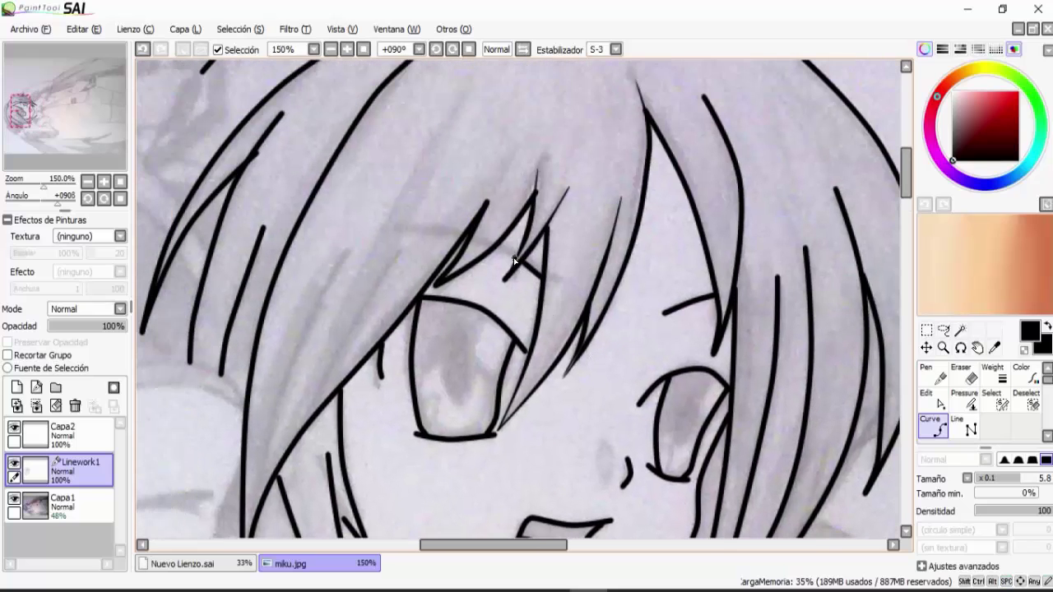
Trace the short neck line beneath the hair strand at the left of the jaw
left_click(329, 50)
left_click(330, 49)
left_click(329, 50)
left_click(347, 50)
left_click(347, 49)
left_click_drag(413, 272, 384, 76)
key("ctrl+z")
left_click(366, 310)
double_click(357, 351)
Set the opacity of the sketch layer Capa1 to 62% and make Linework1 the active layer
left_click_drag(280, 142, 345, 236)
left_click(39, 504)
left_click_drag(104, 327, 97, 326)
left_click(72, 463)
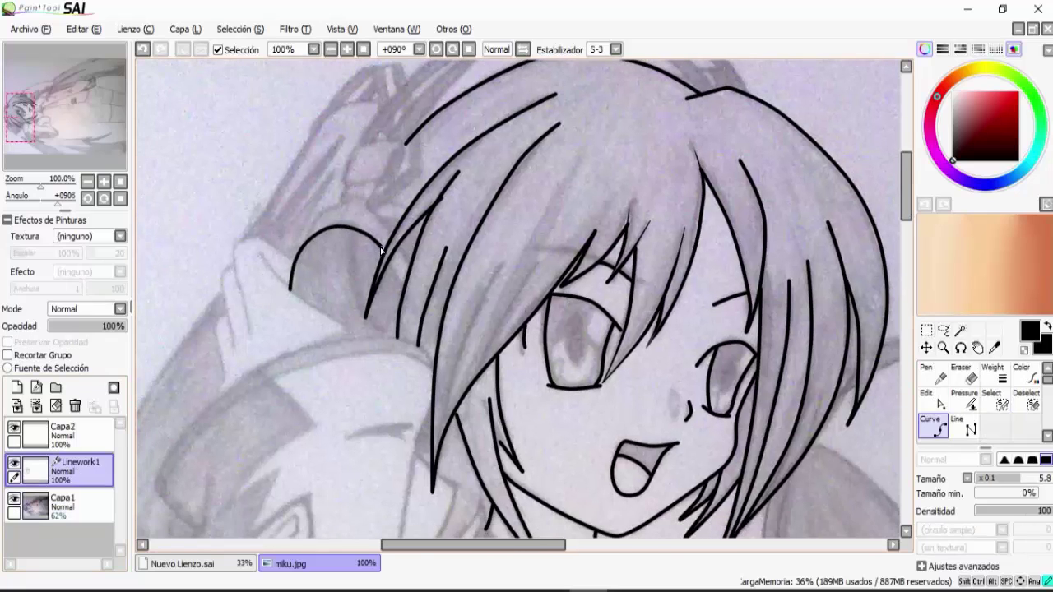
Trace the curved rims of the left headphone ear cup and the base of its connector
left_click_drag(389, 259, 384, 248)
left_click(412, 267)
double_click(292, 268)
left_click_drag(357, 249, 327, 295)
left_click(308, 250)
left_click(314, 232)
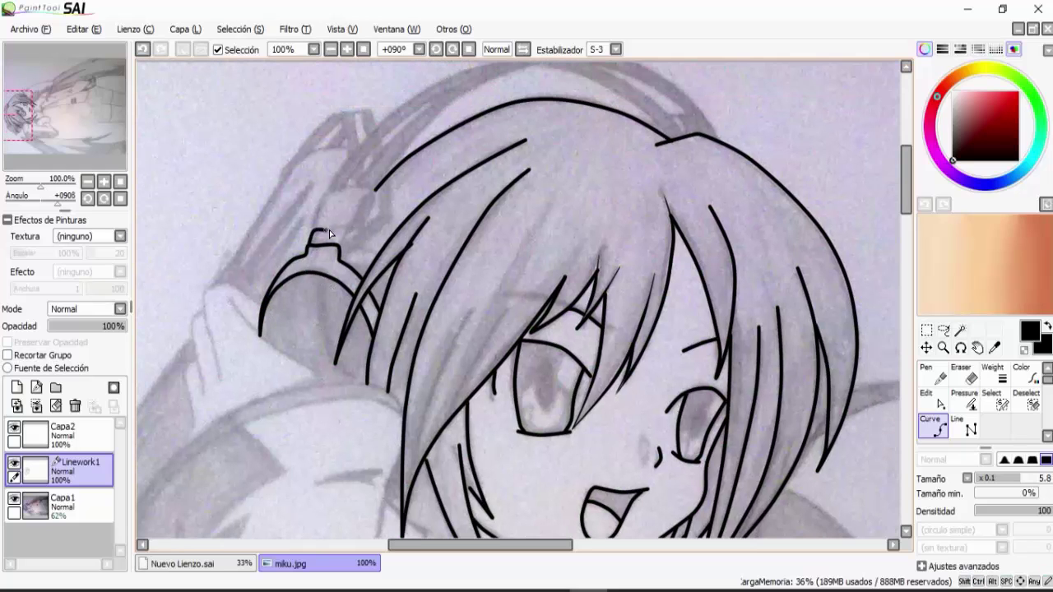
left_click(347, 258)
left_click(366, 273, "ctrl")
scroll(324, 296, "up", 2)
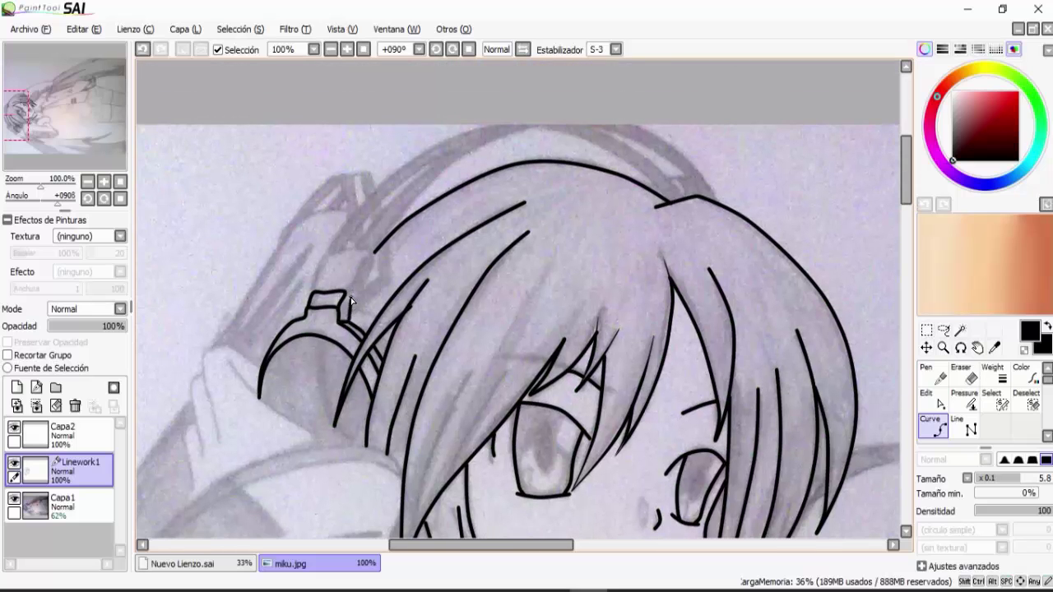
Trace the connector block above the ear cup and the first headband lines rising over the hair
double_click(346, 290)
left_click(372, 252)
left_click(401, 213)
left_click_drag(354, 269, 257, 357)
left_click(445, 216)
left_click_drag(275, 288, 363, 280)
double_click(304, 372)
left_click_drag(331, 338, 314, 362)
left_click(333, 355)
left_click(374, 295)
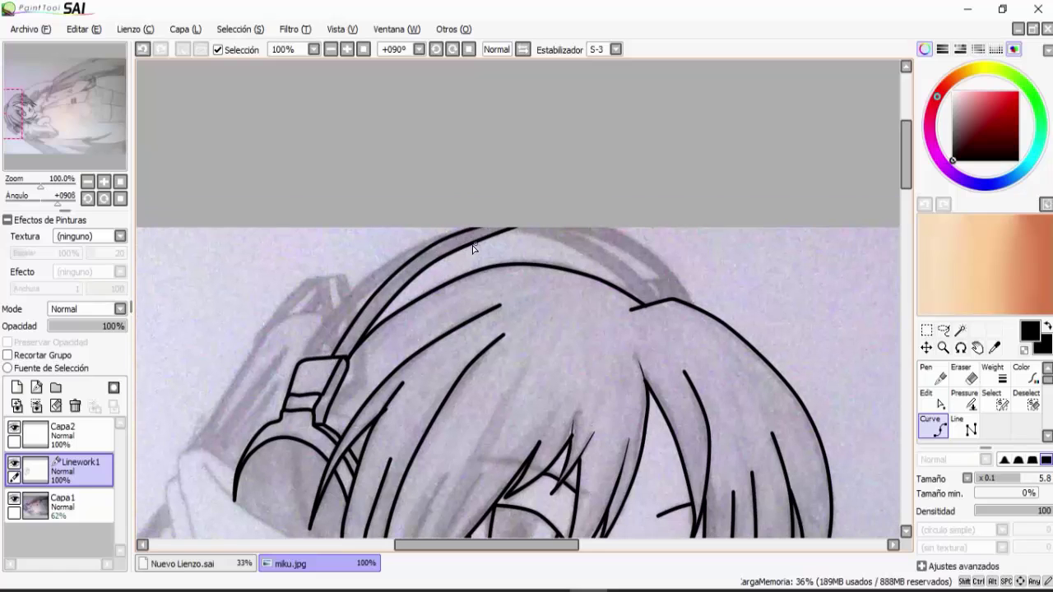
left_click_drag(472, 245, 467, 236)
Trace the remaining headband lines and the angular piece beside the connector block
left_click(305, 360)
left_click(347, 291)
left_click(399, 251)
double_click(487, 220)
left_click(322, 357)
left_click(360, 302)
double_click(416, 256)
left_click_drag(354, 297, 350, 293)
left_click_drag(328, 348, 411, 329)
left_click(446, 319)
scroll(413, 291, "up", 1)
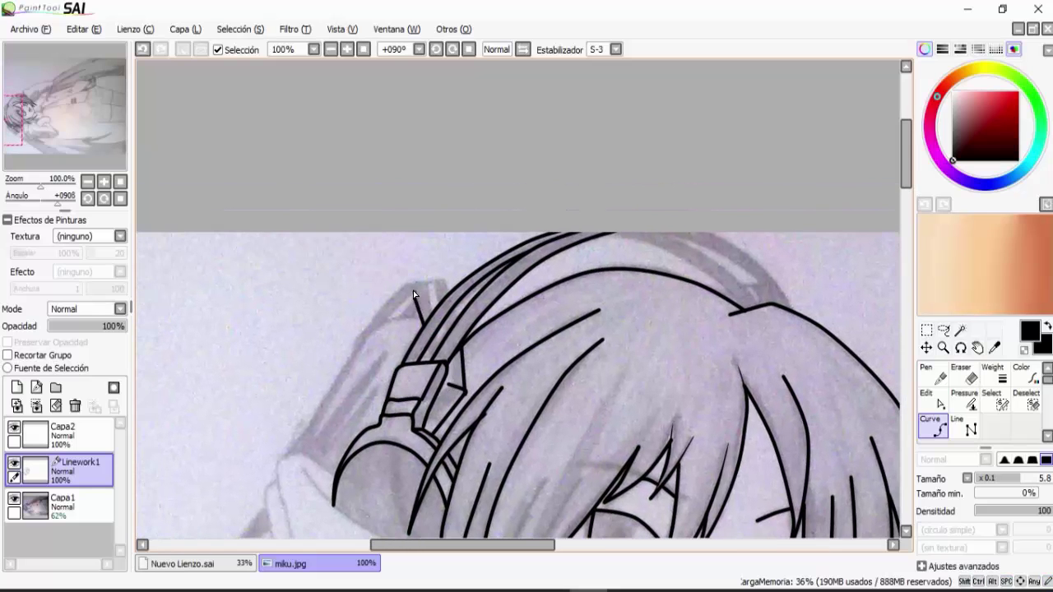
Trace the upper lines of the left twin tail beside the headphones
key("ctrl+z")
left_click(367, 335)
double_click(296, 429)
mouse_move(630, 429)
left_mouse_down()
mouse_move(348, 305)
mouse_move(570, 262)
left_mouse_up()
left_click(324, 186)
double_click(261, 278)
left_click_drag(441, 280, 395, 252)
mouse_move(553, 497)
left_mouse_down()
mouse_move(383, 279)
mouse_move(480, 433)
left_mouse_up()
left_click_drag(328, 101, 596, 38)
Trace the outer and inner edges of the curved cuff on the left sleeve
left_click(570, 249)
left_click(445, 236)
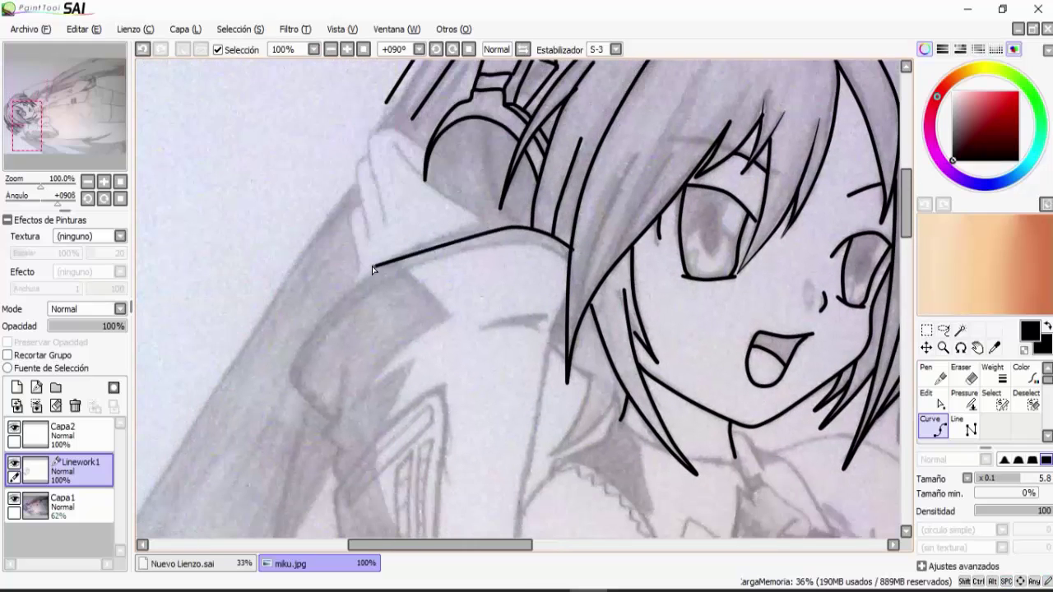
left_click(336, 300)
left_click(290, 378)
left_click(295, 386)
left_click(332, 324)
left_click(381, 284)
left_click(442, 254)
left_click(504, 245)
double_click(569, 262)
Trace the short notched sleeve edge below the outer end of the left cuff
left_click_drag(567, 302, 564, 211)
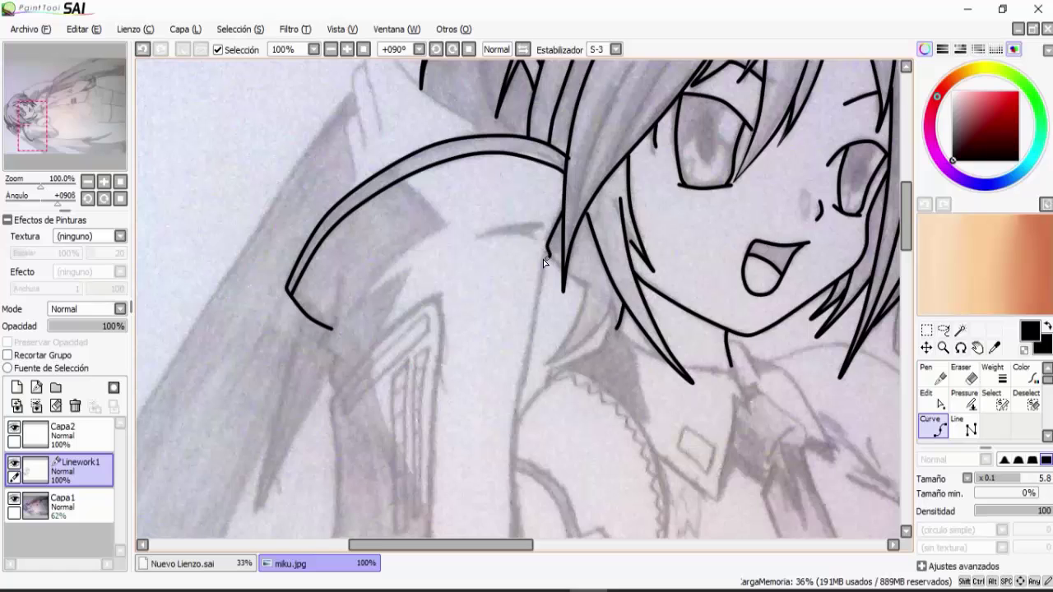
left_click(326, 347)
double_click(334, 355)
Trace the left hand's outline and finger lines between the ear cup and the cuff
left_click_drag(349, 312, 341, 470)
left_click(375, 287)
left_click(361, 208)
double_click(488, 292)
left_click(352, 282)
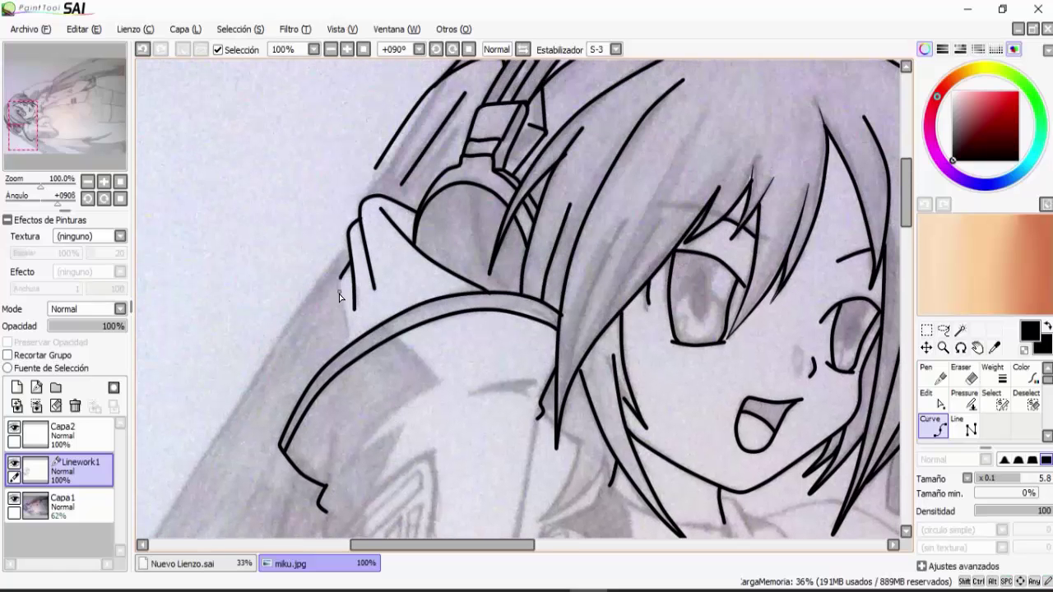
Trace the long outer contour of the left twin tail running down behind the hand and sleeve
left_click_drag(375, 169, 183, 489)
mouse_move(357, 132)
left_mouse_down()
mouse_move(310, 230)
mouse_move(344, 156)
left_mouse_up()
mouse_move(586, 168)
left_mouse_down()
mouse_move(380, 242)
mouse_move(355, 188)
left_mouse_up()
left_click(315, 469)
left_click(339, 331)
Trace the right sleeve's cuff, upper outer edge and notched inner edge beside the hair
scroll(413, 214, "down", 2)
scroll(460, 246, "right", 5)
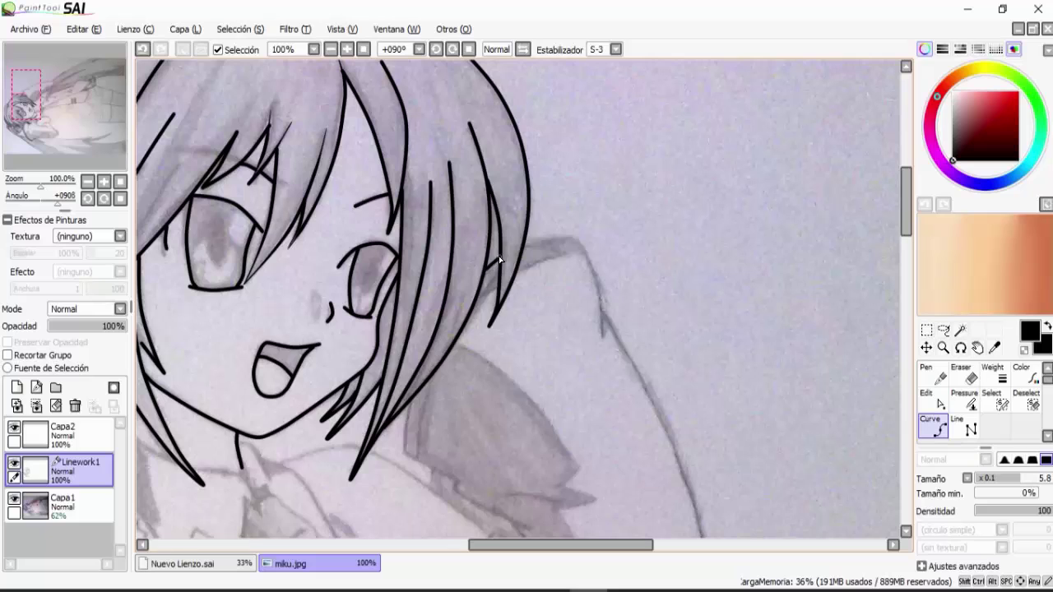
scroll(464, 338, "down", 2)
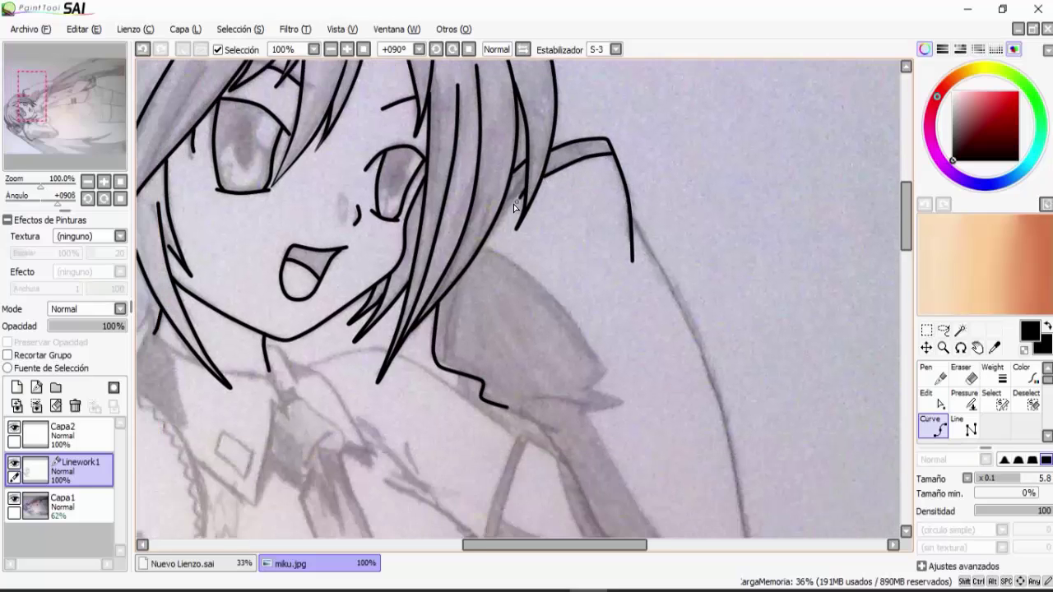
Trace the pointed collar tip beneath the left hair strands, undoing the faulty strokes
scroll(448, 316, "left", 5)
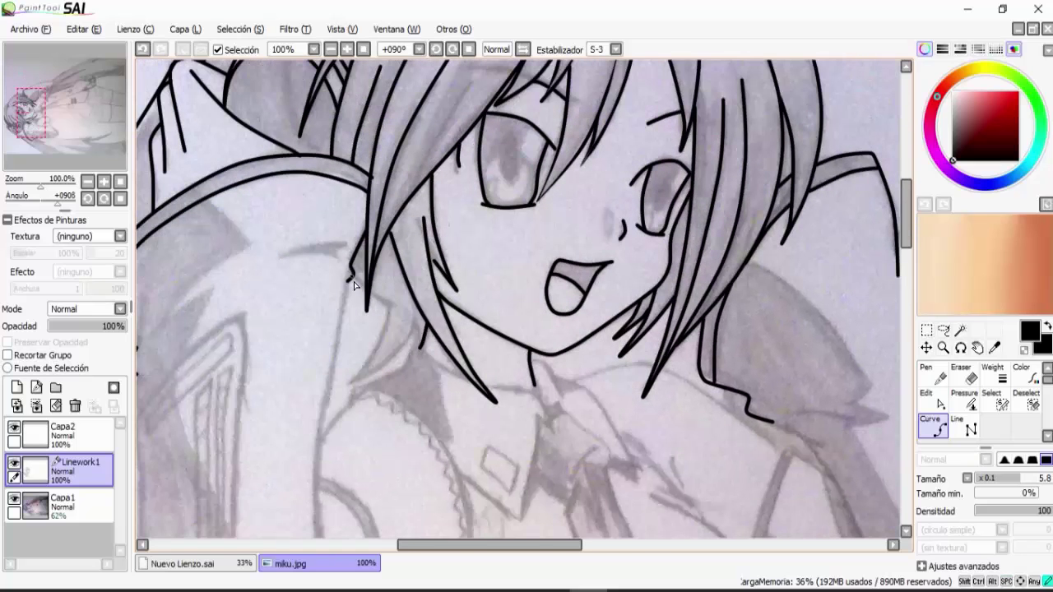
left_click(393, 305)
key("ctrl+z")
double_click(392, 305)
left_click_drag(380, 298, 380, 302, "ctrl")
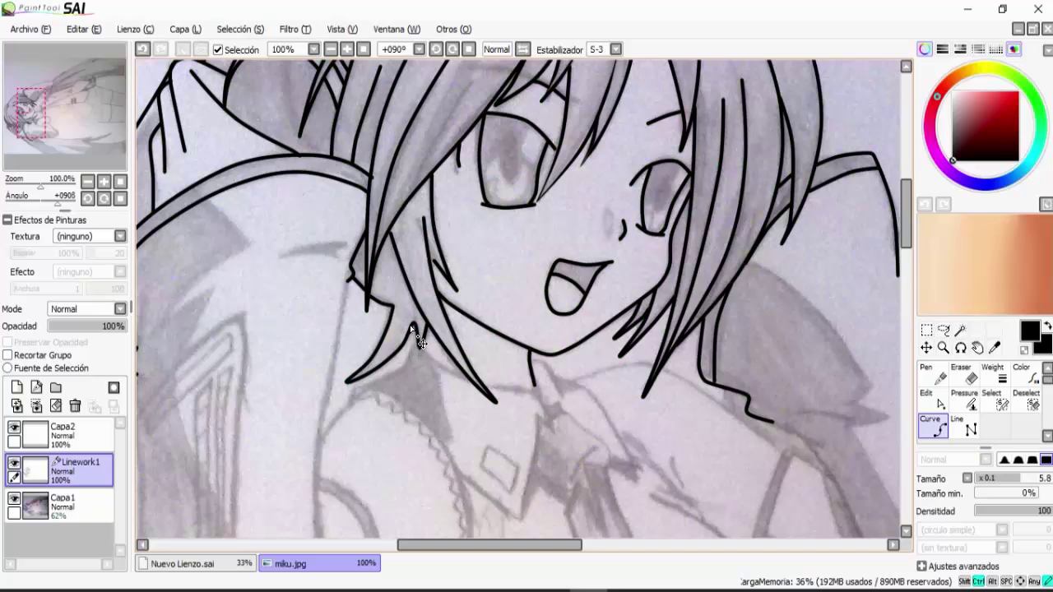
key("ctrl+z")
Trace the collar's lower edge, the left armhole, the neckline and the right shoulder line
left_click_drag(419, 330, 412, 354)
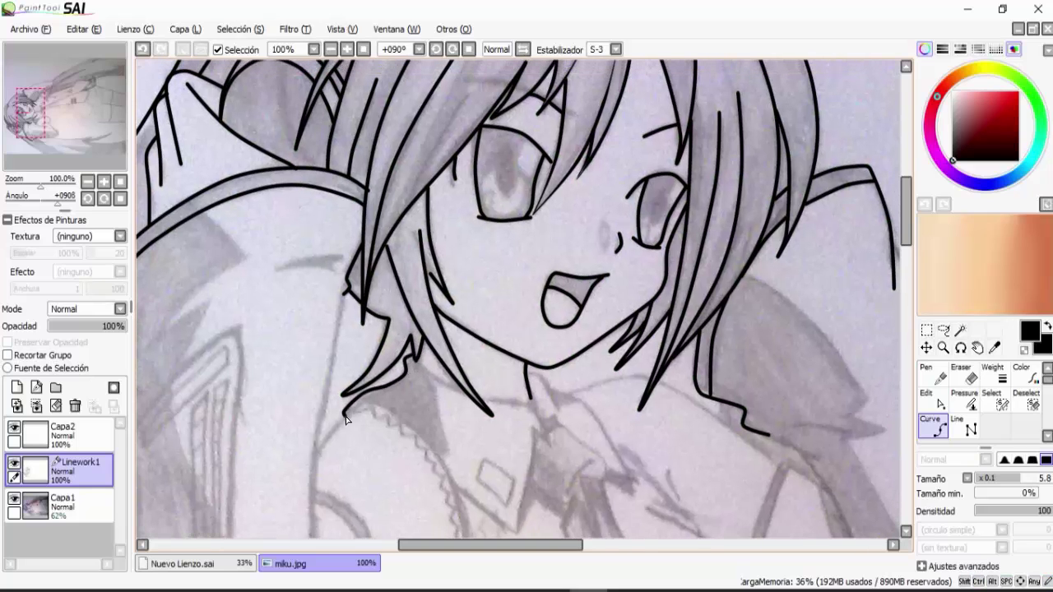
left_click(412, 359)
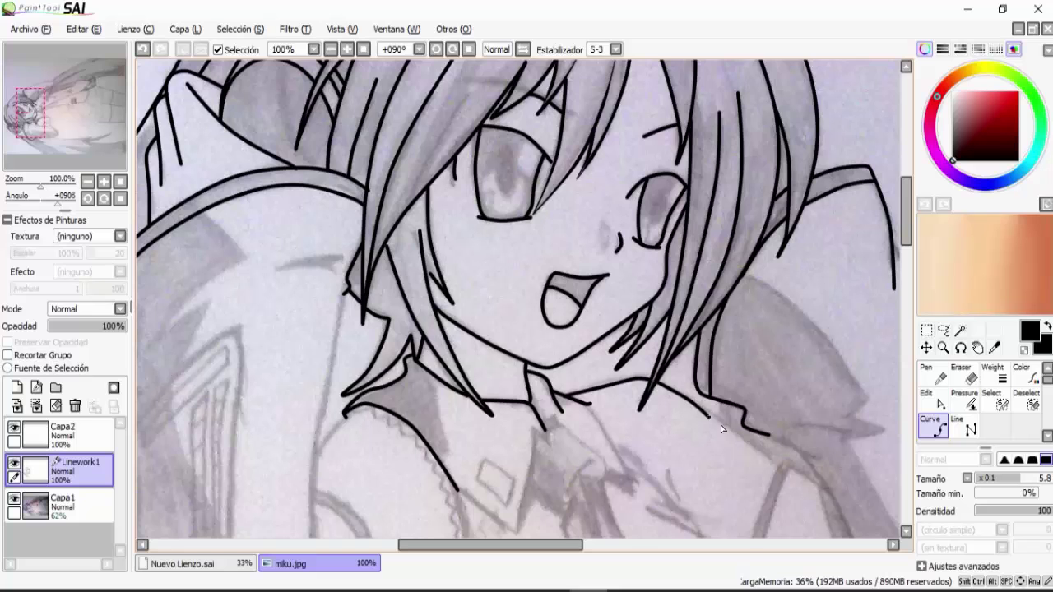
double_click(739, 436)
Trace the inner contour of the left arm from the hair down past the shoulder
left_click_drag(355, 411, 434, 317)
double_click(395, 366)
mouse_move(401, 285)
left_mouse_down()
mouse_move(391, 366)
mouse_move(428, 231)
left_mouse_up()
left_click(415, 283)
left_click(414, 314)
double_click(421, 400)
Trace the outer edge of the left sleeve from the notch below the cuff down to the elbow
left_click(242, 246)
left_click_drag(241, 334, 164, 399)
left_click(234, 277)
left_click(235, 376)
left_click(236, 419)
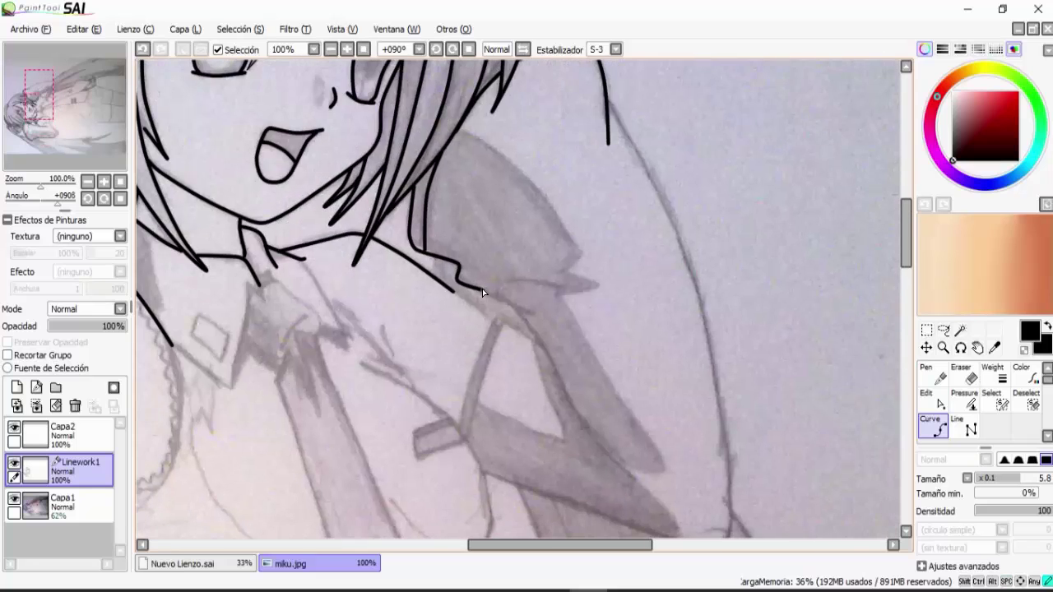
Trace the lower contour of the right arm from the shoulder towards the elbow
left_click(482, 288)
left_click(525, 322)
left_click_drag(546, 391, 529, 277)
left_click(556, 298)
double_click(610, 356)
Trace the long outer edge of the right sleeve down and around the elbow
left_click_drag(592, 263, 520, 464)
left_click(519, 184)
left_click(579, 297)
left_click(631, 495)
left_click_drag(631, 495, 569, 287)
left_click(573, 374)
double_click(552, 421)
Review the traced hair, face, headphones and arms across the whole figure
mouse_move(266, 143)
left_mouse_down()
mouse_move(536, 294)
mouse_move(699, 508)
left_mouse_up()
left_click(330, 50)
left_click(331, 49)
left_click(331, 49)
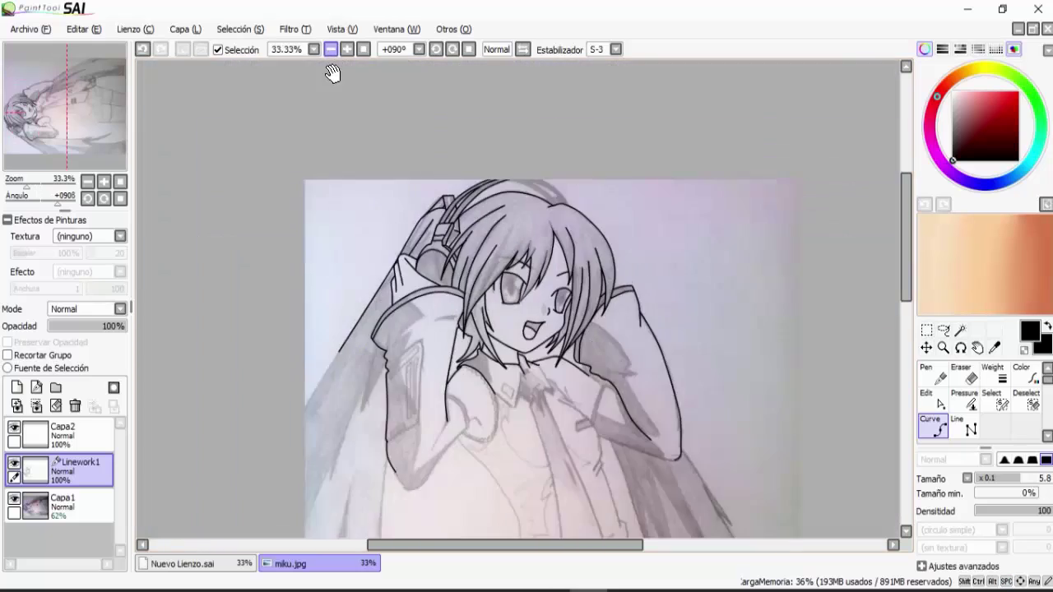
left_click(330, 50)
left_click(345, 49)
left_click(345, 48)
left_click(345, 49)
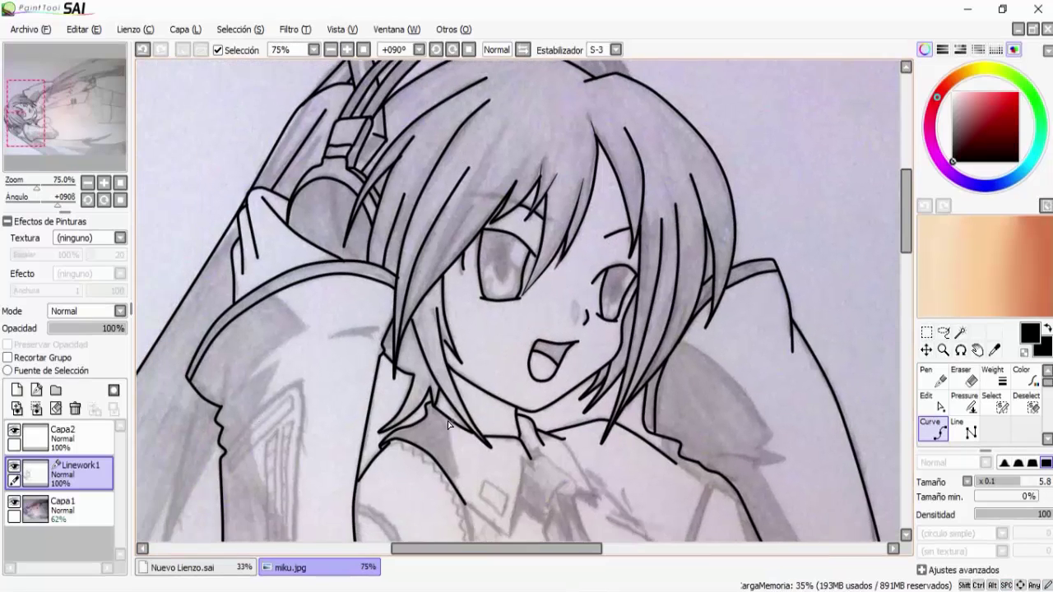
left_click_drag(239, 433, 329, 288)
left_click(324, 305)
key("ctrl+z")
Trace the pointed panel on the left sleeve and the forearm's inner edge beside it
left_click(346, 50)
left_click(347, 50)
left_click_drag(140, 305, 260, 276)
left_click(250, 281)
left_click(314, 204)
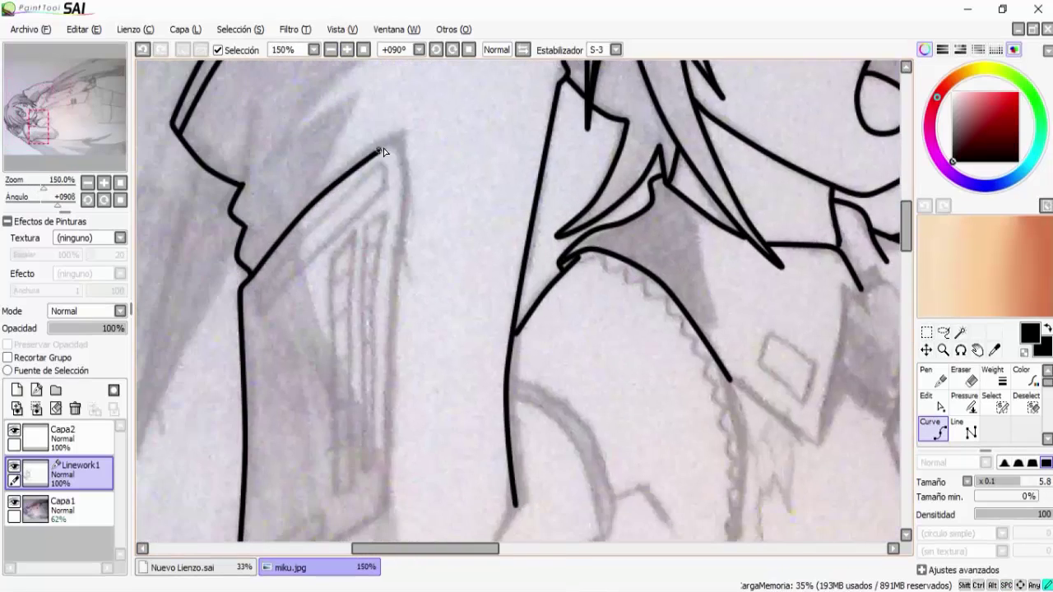
left_click(397, 141)
left_click_drag(374, 384, 447, 127)
left_click(465, 250)
left_click(354, 309)
double_click(317, 337)
left_click(589, 249)
double_click(520, 382)
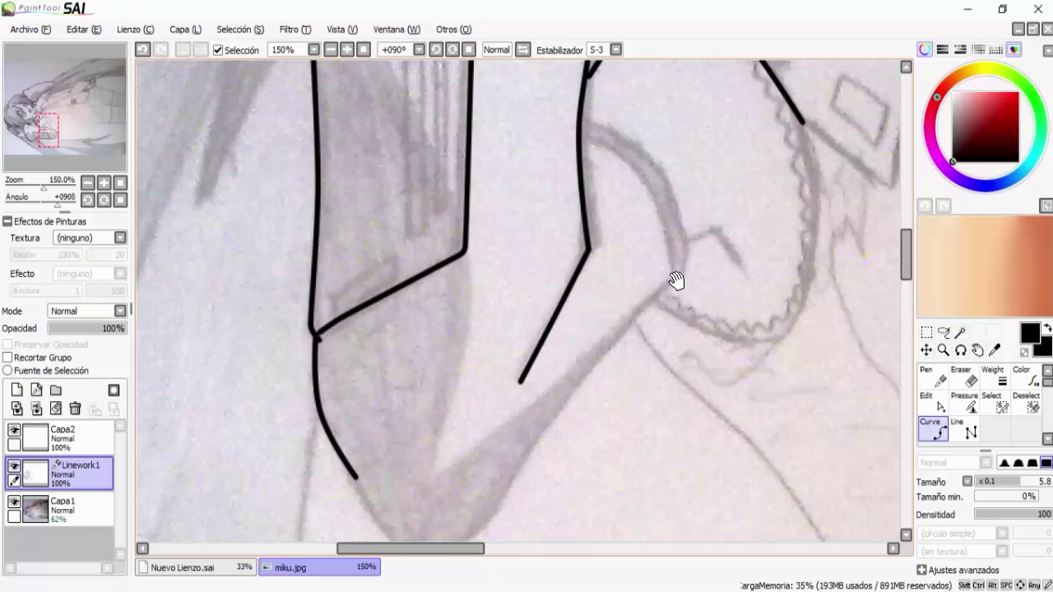
Trace both edges of the curved band around the left upper arm
left_click_drag(677, 279, 480, 423)
left_click(388, 251)
left_click_drag(439, 285, 413, 217)
left_click(414, 217)
left_click(468, 318)
left_click(457, 361)
left_click(457, 326)
left_click(417, 244)
double_click(359, 201)
Trace the underside of the left arm from the end of the armband towards the elbow
left_click_drag(428, 288, 441, 206)
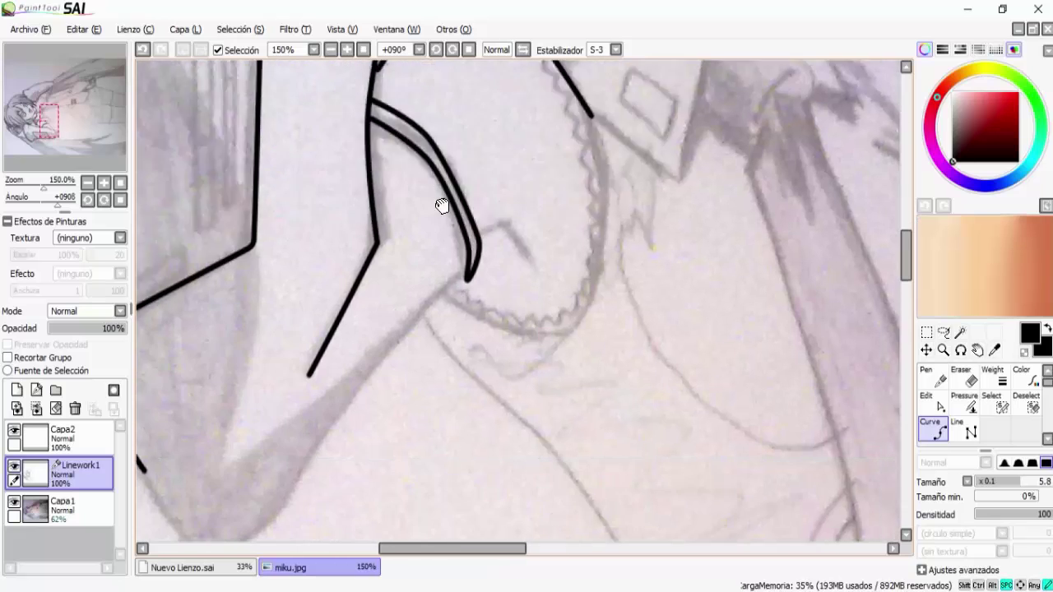
left_click(469, 279)
left_click(360, 325)
left_click(308, 326)
double_click(256, 269)
Trace the small angled crease beside the armband near the left armpit
mouse_move(490, 141)
left_mouse_down()
mouse_move(380, 267)
mouse_move(343, 326)
mouse_move(474, 155)
mouse_move(395, 321)
mouse_move(297, 351)
left_mouse_up()
left_click(440, 230)
left_click(470, 207)
double_click(487, 224)
Trace the pointed left collar flap and the outline of the right collar flap beside the tie knot
left_click(338, 296)
left_click(428, 367)
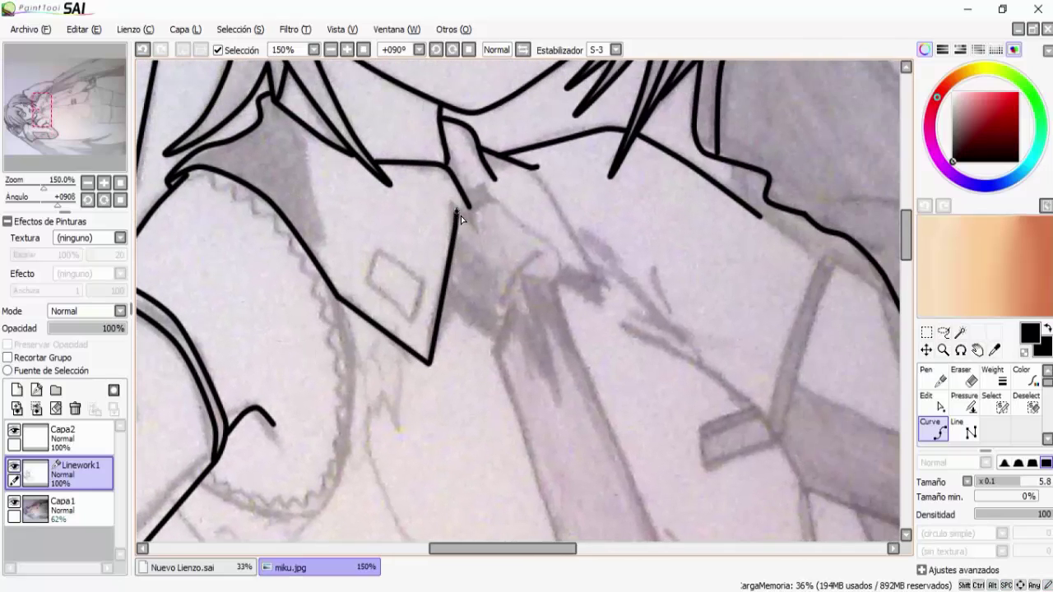
left_click(481, 194)
left_click(520, 226)
left_click(531, 231)
left_click(565, 265)
left_click(561, 277)
left_click(601, 293)
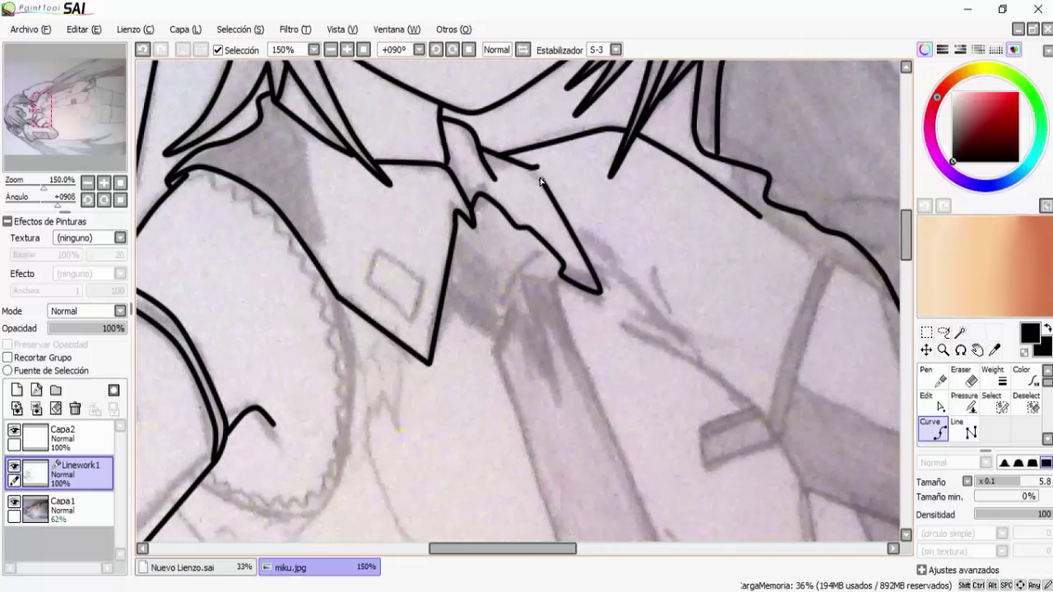
double_click(538, 169)
Trace the folds and outline of the tie knot and the two long edges of the tie below it
left_click_drag(579, 266, 447, 244)
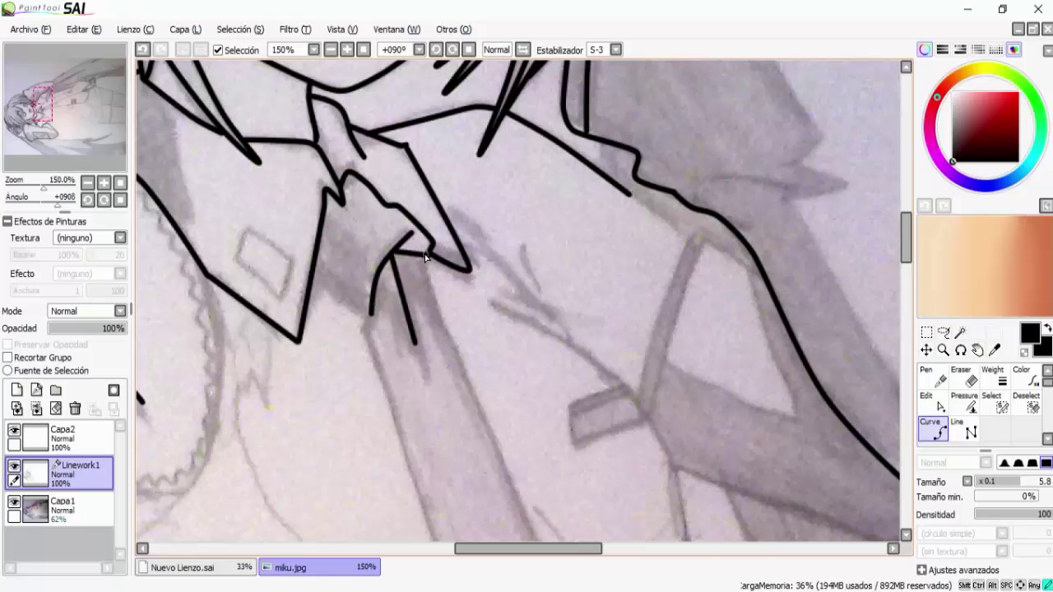
scroll(498, 340, "down", 3)
scroll(371, 230, "up", 2)
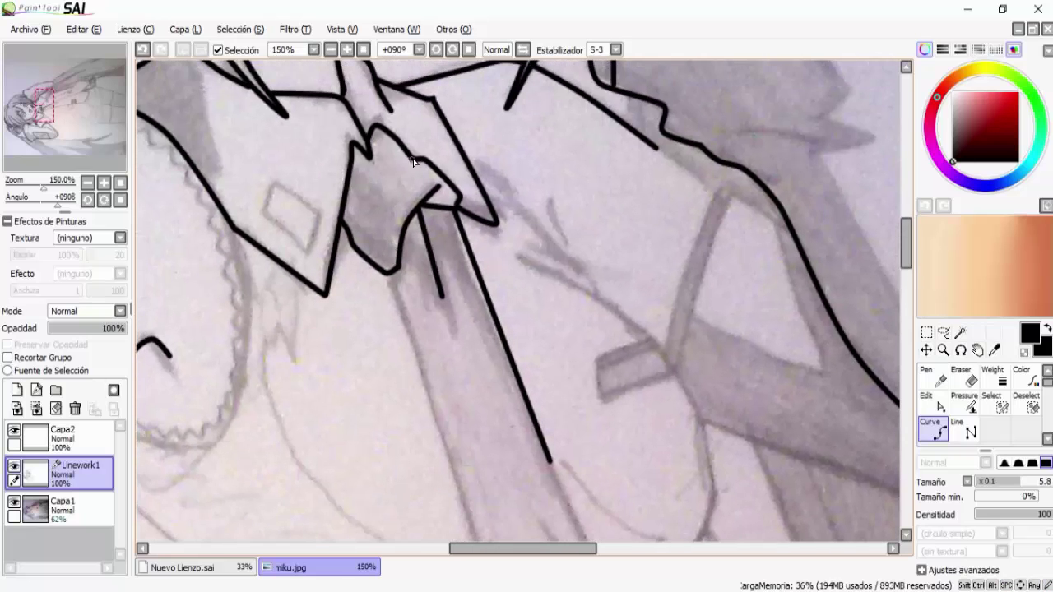
left_click_drag(414, 315, 397, 158)
double_click(447, 385)
Extend the right shoulder line to the sleeve opening and trace both edges of the band around it
mouse_move(574, 158)
left_mouse_down()
mouse_move(433, 433)
mouse_move(407, 393)
left_mouse_up()
left_click(469, 239)
left_click(536, 279)
left_click(508, 329)
double_click(478, 442)
left_click(498, 256)
mouse_move(467, 440)
left_mouse_down()
mouse_move(429, 416)
mouse_move(339, 296)
left_mouse_up()
left_click(512, 262)
left_click(472, 367)
double_click(456, 439)
Trace the underside of the right upper arm from the sleeve band towards the elbow
left_click(364, 345)
key("ctrl+z")
left_click(363, 344)
left_click(516, 406)
double_click(703, 451)
Trace the chest fold running to the right sleeve band and continue it down the right side of the torso
left_click_drag(319, 262, 412, 305)
left_click(280, 223)
left_click(401, 296)
left_click(460, 402)
left_click_drag(461, 403, 452, 240)
double_click(455, 340)
Trace the diagonal fold from the right collar flap across the chest and the short crease beside it
mouse_move(351, 198)
left_mouse_down()
mouse_move(633, 326)
mouse_move(589, 398)
left_mouse_up()
left_click(459, 168)
double_click(558, 273)
double_click(571, 290)
Trace the curved outer edge of the left armhole from the collar flap down and around to the arm
left_click_drag(279, 272, 519, 209)
left_click(462, 170)
left_click(477, 248)
left_click(448, 363)
left_click(394, 380)
double_click(318, 353)
Trace the left side of the torso from below the armhole down to the waist
left_click_drag(323, 365, 293, 197)
left_click(263, 211)
left_click_drag(409, 367, 413, 262)
double_click(508, 411)
Trace the small rectangular strip on the right side of the chest next to the sleeve band
left_click_drag(773, 124, 541, 316)
left_click(613, 196)
double_click(560, 215)
key("ctrl+z")
double_click(557, 216)
left_click(563, 226)
double_click(570, 252)
left_click(570, 252)
left_click(601, 237)
double_click(642, 227)
Trace the small diamond ornament on the left collar flap
left_click_drag(443, 166, 494, 218)
scroll(379, 74, "down", 2)
left_click_drag(329, 115, 367, 138)
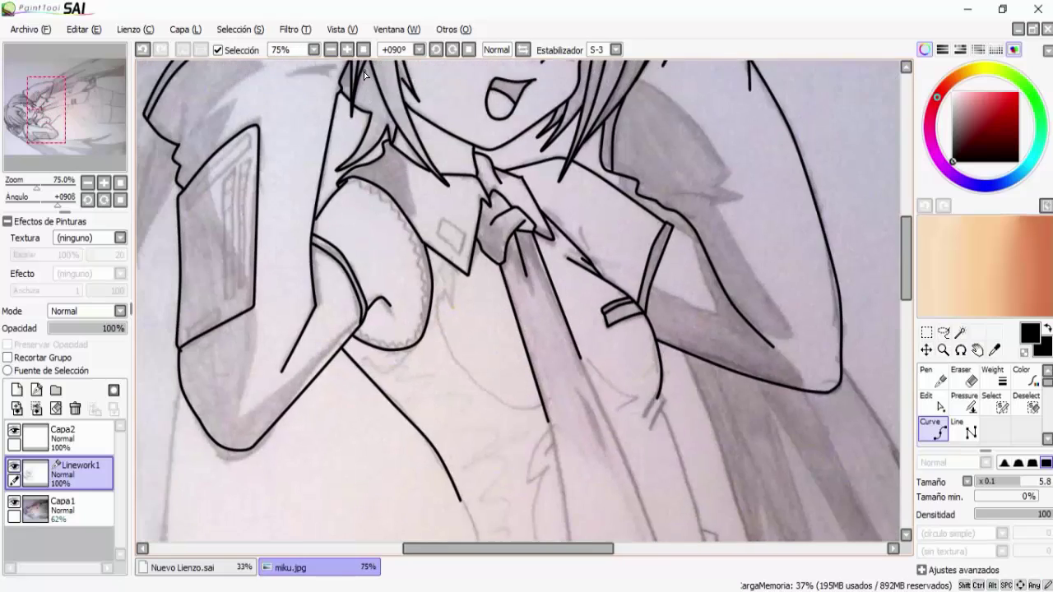
scroll(367, 139, "up", 2)
left_click(364, 139)
double_click(353, 170)
left_click(354, 170)
double_click(400, 205)
double_click(412, 170)
Trace the zigzag lace trim from the top of the left armhole down along its inner curve
left_click_drag(217, 82, 271, 115)
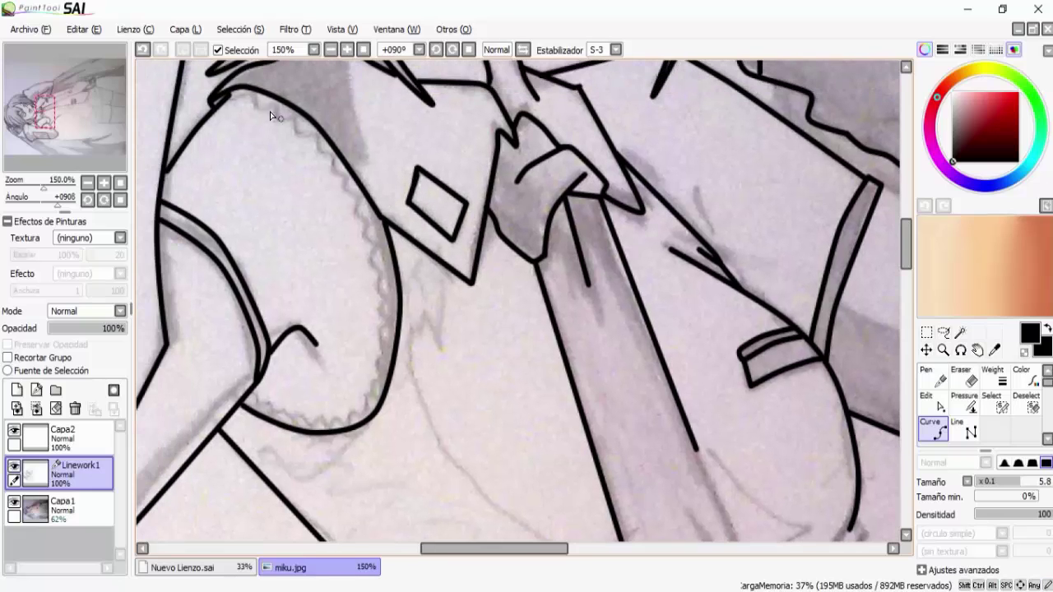
left_click(246, 88)
left_click(316, 153)
left_click(329, 153)
left_click(329, 172)
left_click(343, 178)
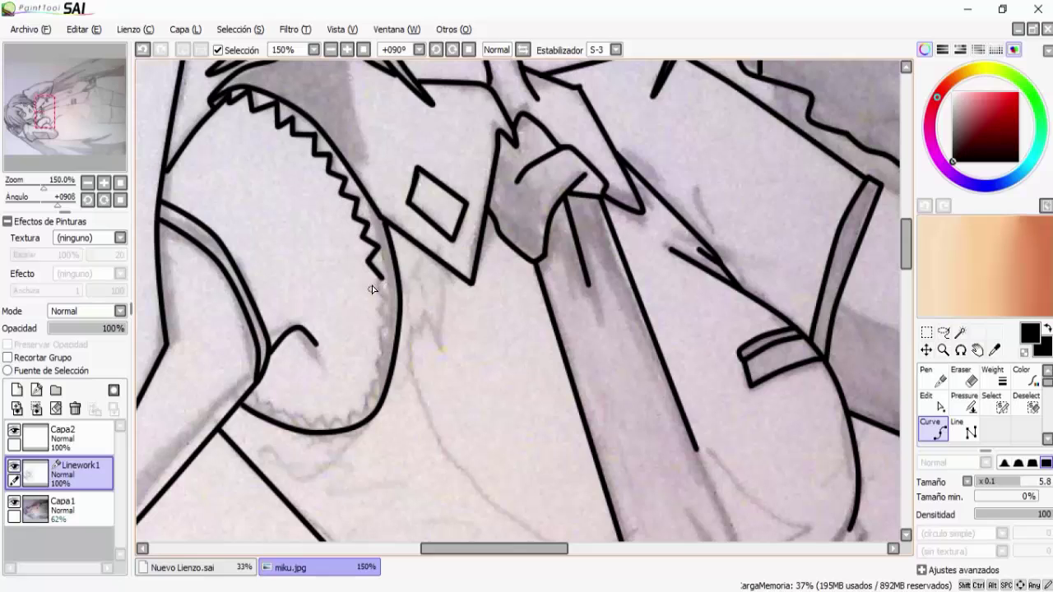
left_click_drag(385, 303, 367, 216)
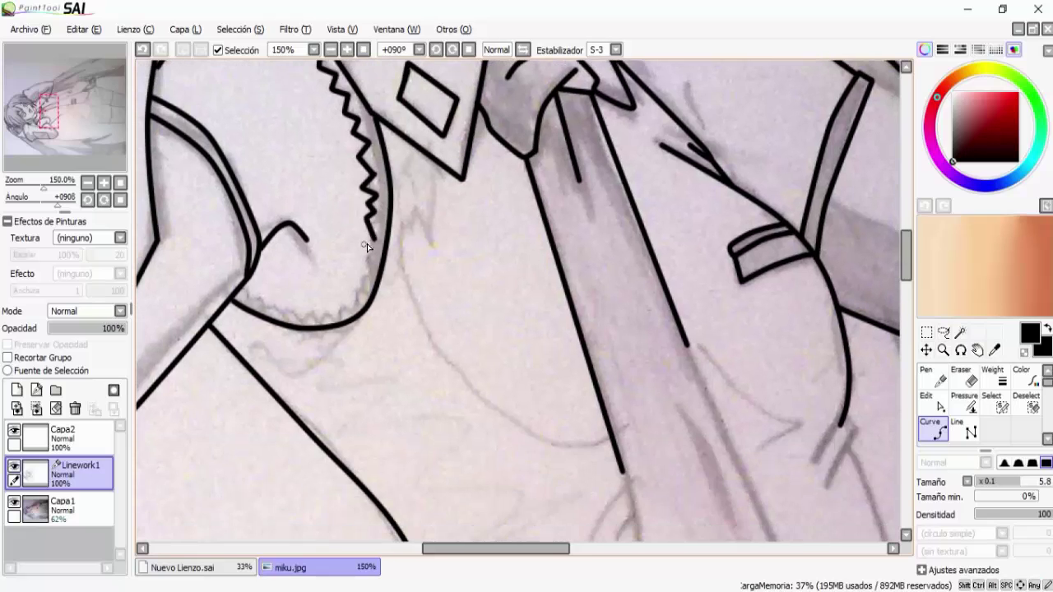
left_click(369, 275)
left_click(355, 283)
left_click(355, 299)
Continue the zigzag lace trim around the bottom of the left armhole until it meets the arm
left_click_drag(352, 301, 394, 222)
left_click(384, 222)
left_click(381, 236)
left_click(368, 231)
left_click(360, 241)
key("ctrl+z")
left_click(363, 239)
left_click(353, 234)
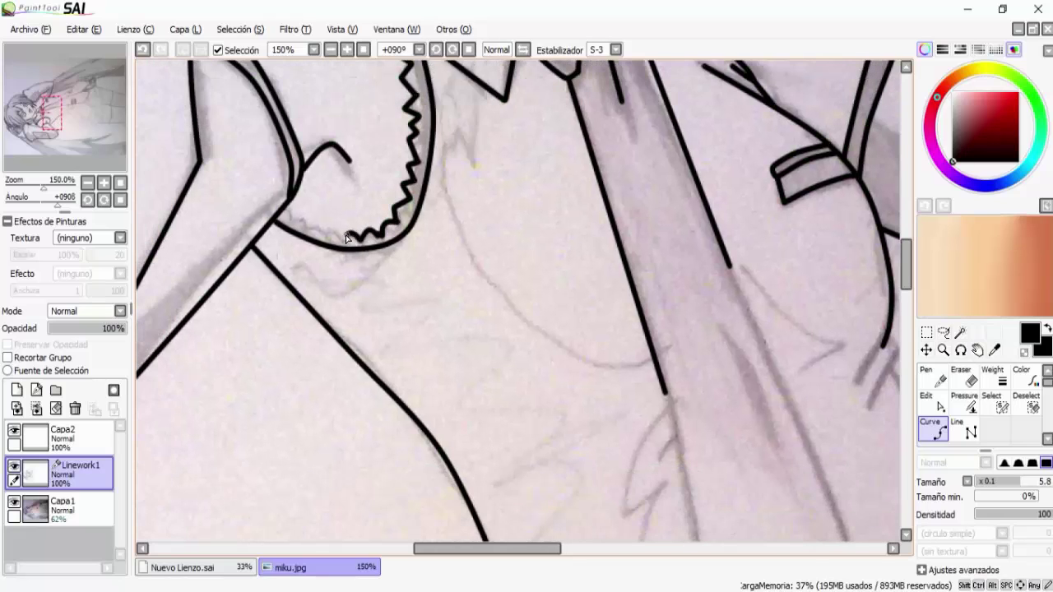
left_click(310, 231)
left_click(294, 222)
left_click(284, 216)
Trace the curved upper highlight and the wavy lower edge of the pupil in the left eye
left_click_drag(341, 119, 322, 296)
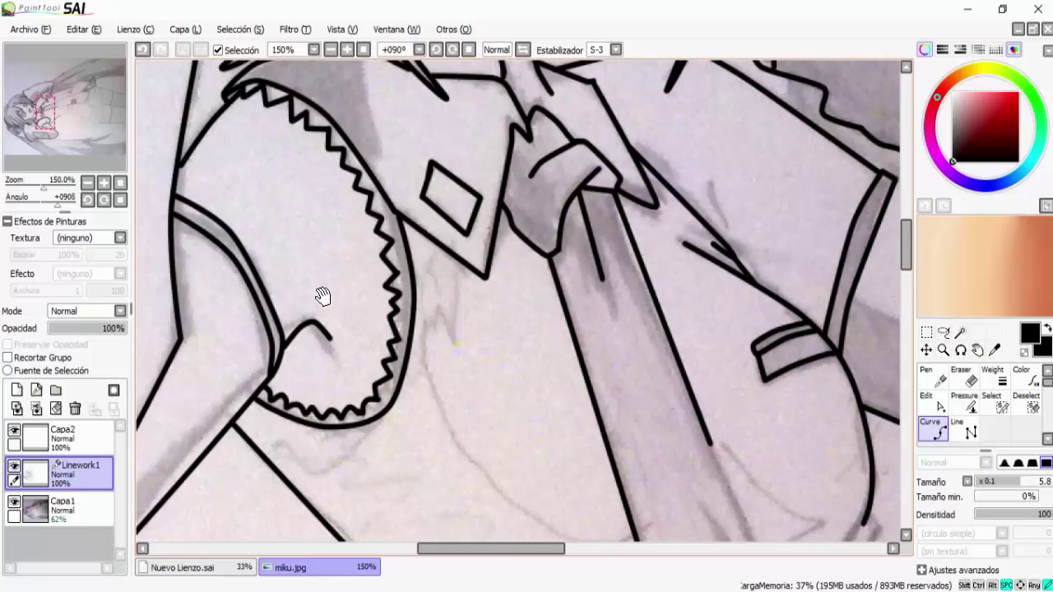
left_click(330, 50)
left_click(330, 50)
left_click(330, 50)
left_click(331, 50)
scroll(462, 234, "up", 6)
left_click(379, 139)
left_click(357, 188)
double_click(399, 267)
left_click(359, 238)
left_click(318, 307)
left_click(288, 228)
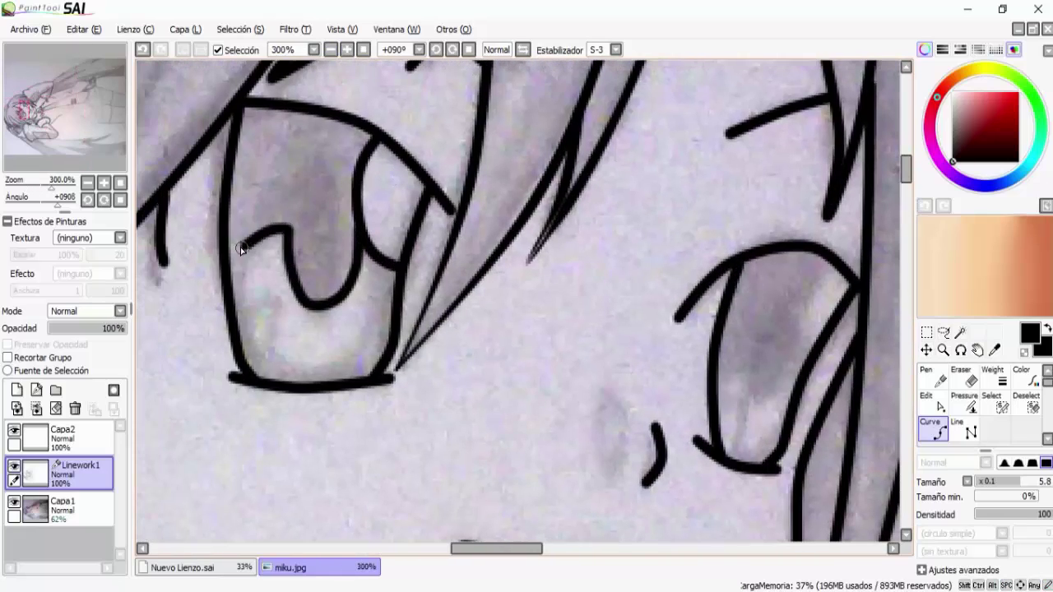
double_click(230, 265)
Add the short curve beside the left eye's pupil and the small round highlight at the bottom of the iris
left_click(359, 269)
left_click(379, 277)
double_click(395, 291)
left_click(240, 327)
left_click(261, 313)
left_click(281, 332)
left_click(264, 359)
double_click(238, 333)
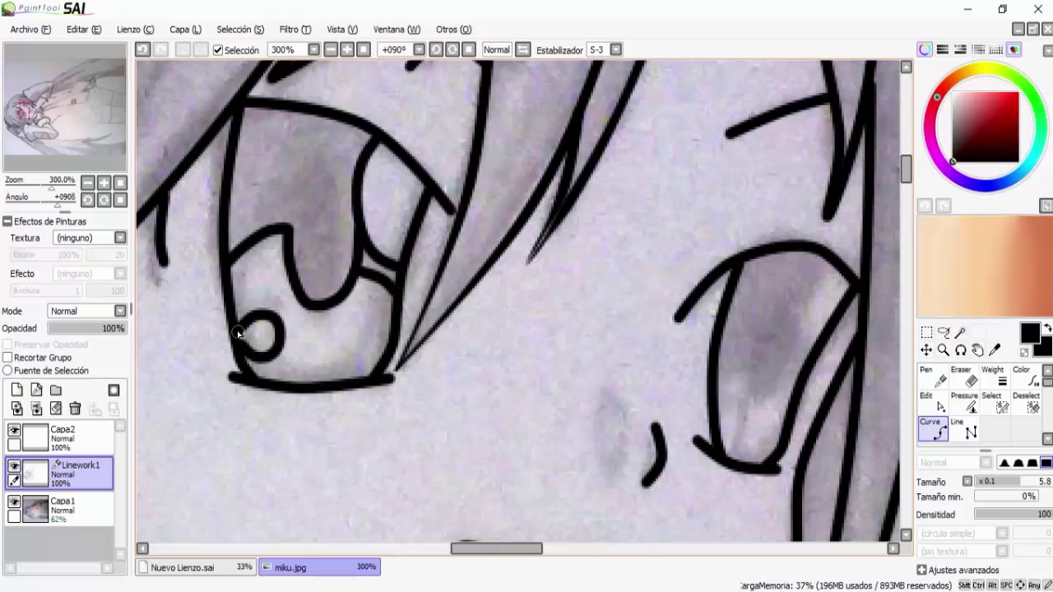
left_click_drag(238, 333, 242, 355)
Trace the upper highlight and the curved lower edge of the pupil in the right eye
left_click_drag(495, 357, 385, 339)
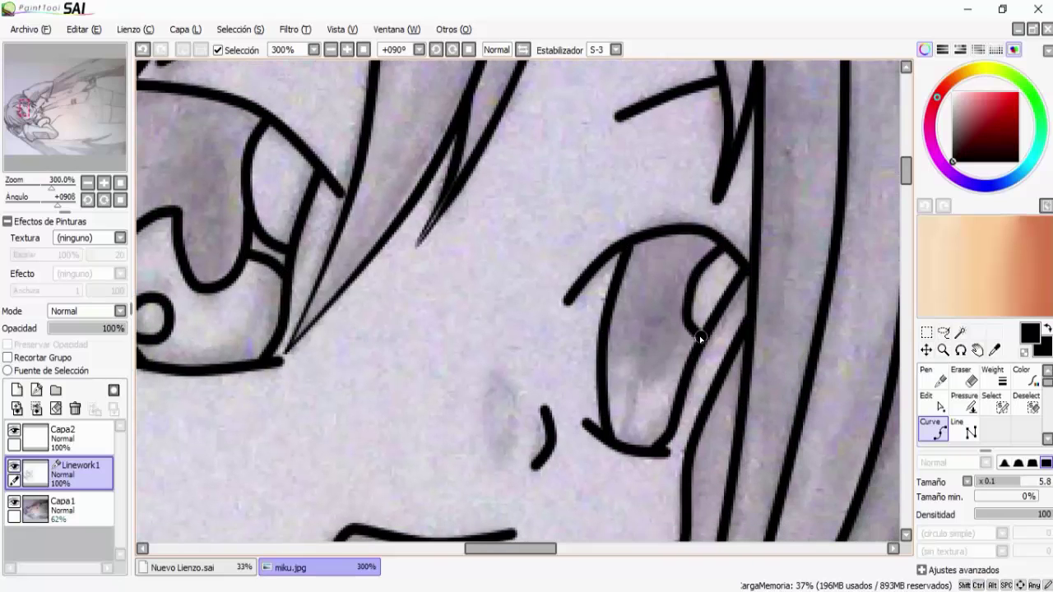
left_click(671, 344)
left_click(652, 380)
left_click(634, 331)
double_click(608, 333)
Draw the small round highlight at the bottom of the right eye's iris
left_click(608, 412)
left_click(619, 393)
left_click(633, 409)
double_click(608, 414)
Check the traced lineart across the whole upper body and look closely at the right shoulder and sleeve
left_click_drag(431, 260, 491, 290)
left_click(332, 50)
left_click(331, 50)
left_click(332, 49)
left_click(332, 49)
left_click(332, 49)
left_click_drag(321, 284, 373, 264)
mouse_move(564, 301)
left_mouse_down()
mouse_move(565, 320)
mouse_move(550, 312)
left_mouse_up()
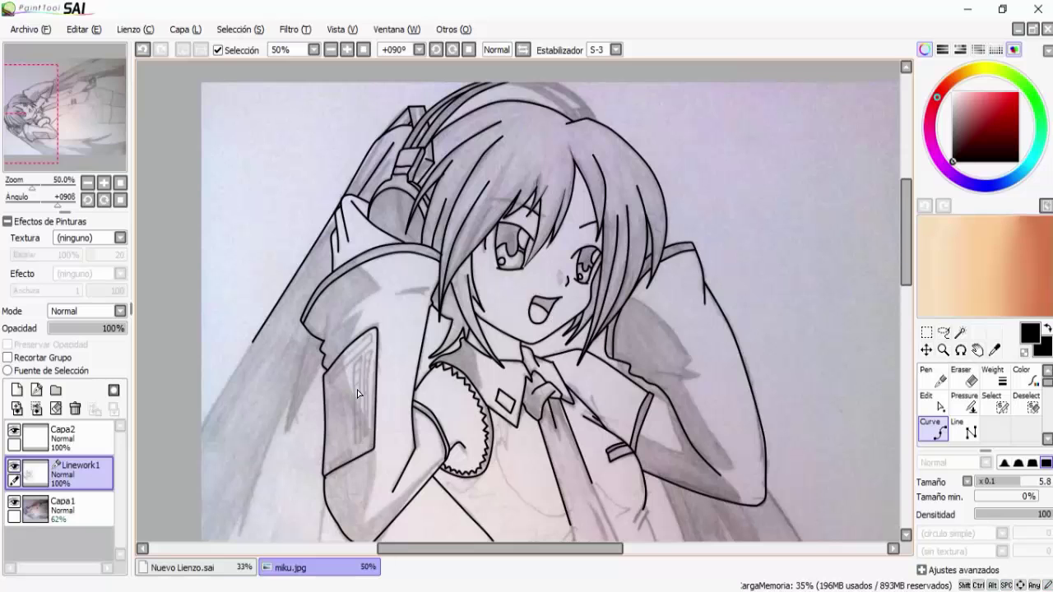
mouse_move(464, 306)
left_mouse_down()
mouse_move(470, 292)
mouse_move(480, 299)
left_mouse_up()
left_click_drag(607, 328, 509, 321)
left_click(349, 51)
left_click(349, 51)
left_click(349, 51)
left_click_drag(546, 242, 419, 119)
left_click_drag(539, 331, 483, 198)
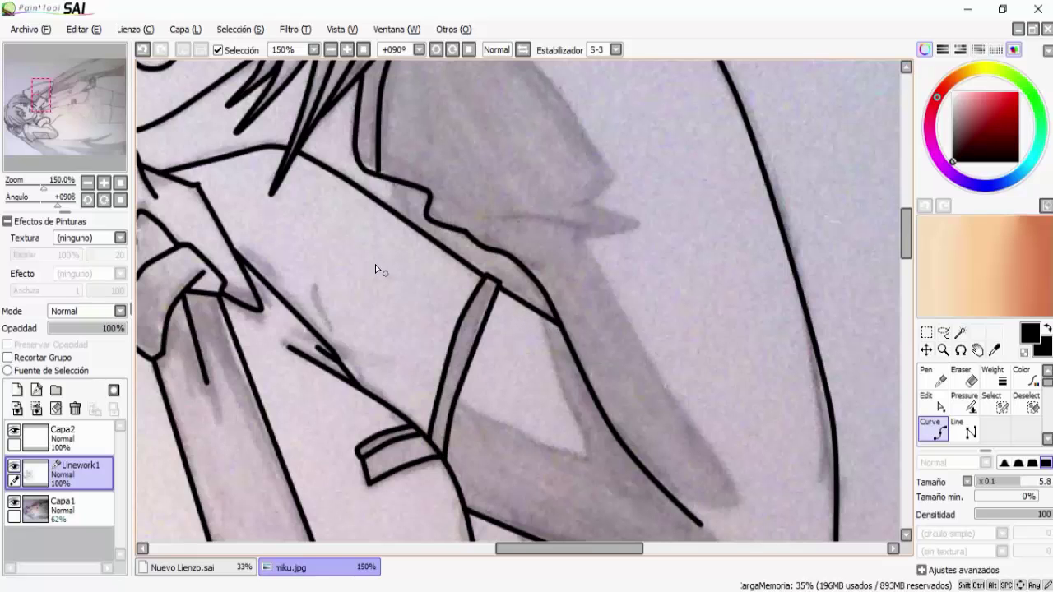
left_click(331, 50)
left_click(332, 51)
left_click(334, 51)
left_click_drag(338, 213, 493, 272)
left_click_drag(632, 206, 642, 225)
left_click(467, 49)
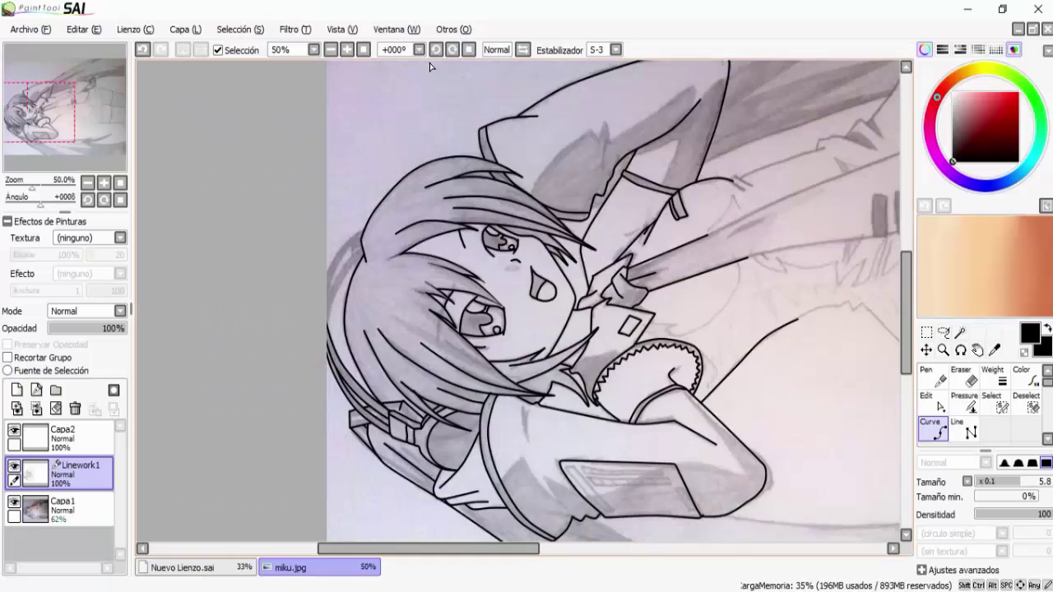
left_click(451, 50)
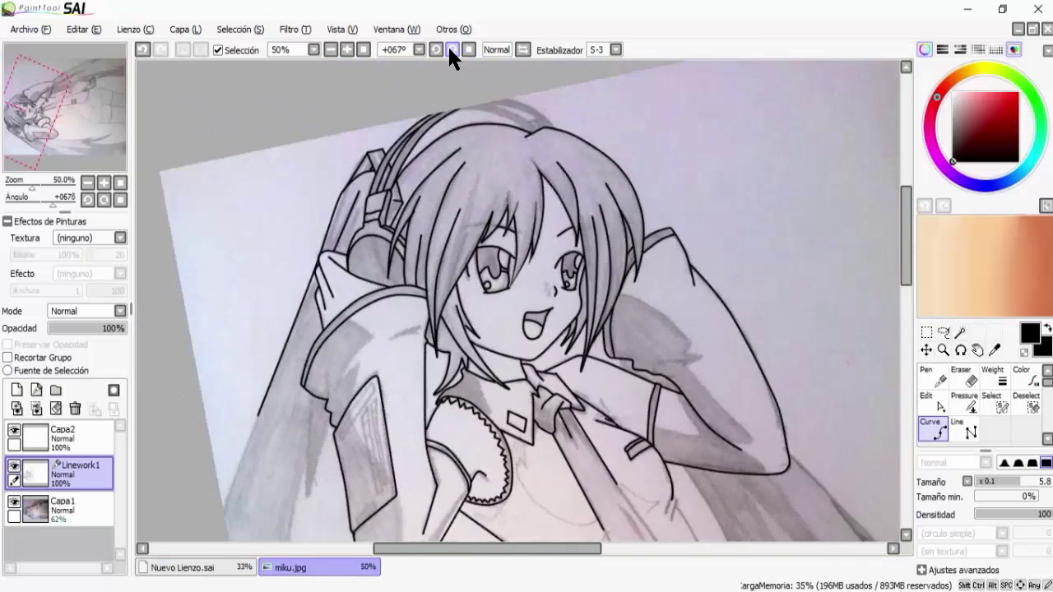
left_click(436, 49)
left_click_drag(463, 134, 468, 180)
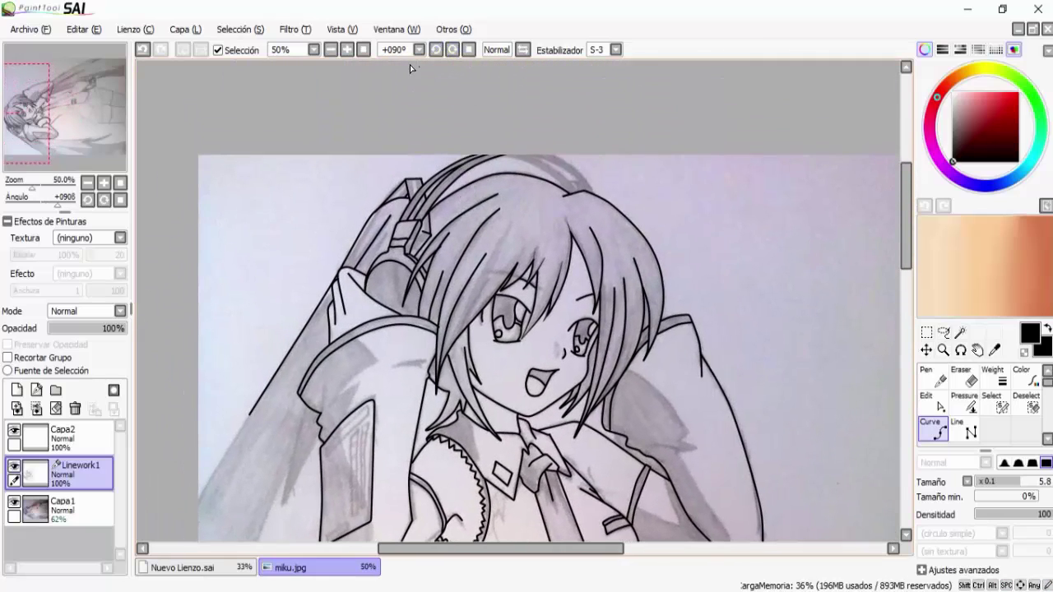
Trace the inner edge of the headphone band over the top of the head down to the hair parting
left_click(347, 49)
left_click(347, 50)
left_click(347, 49)
left_click_drag(605, 204, 625, 257)
scroll(624, 256, "up", 5)
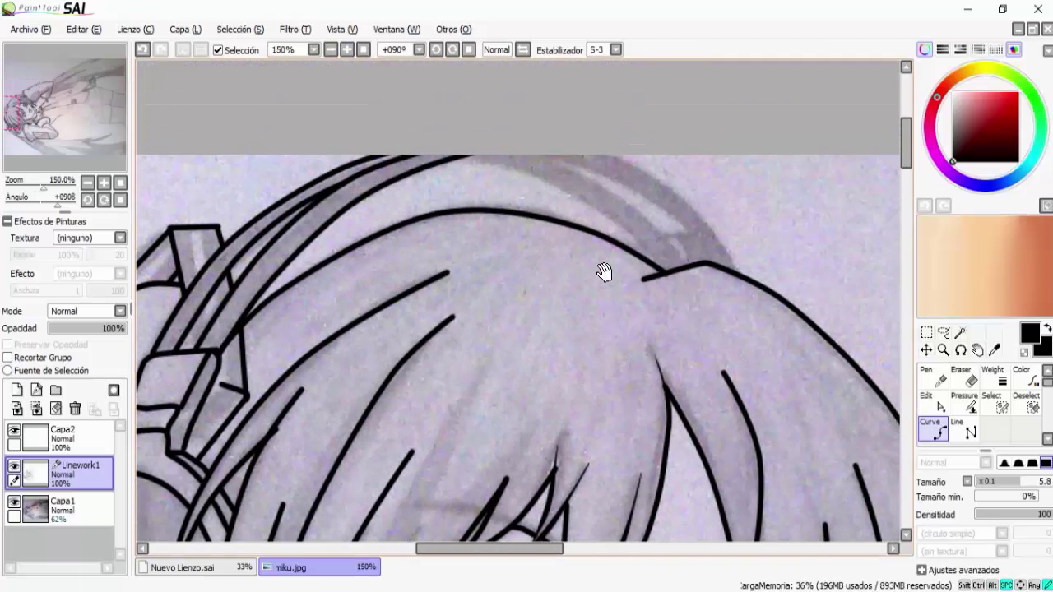
left_click(526, 170)
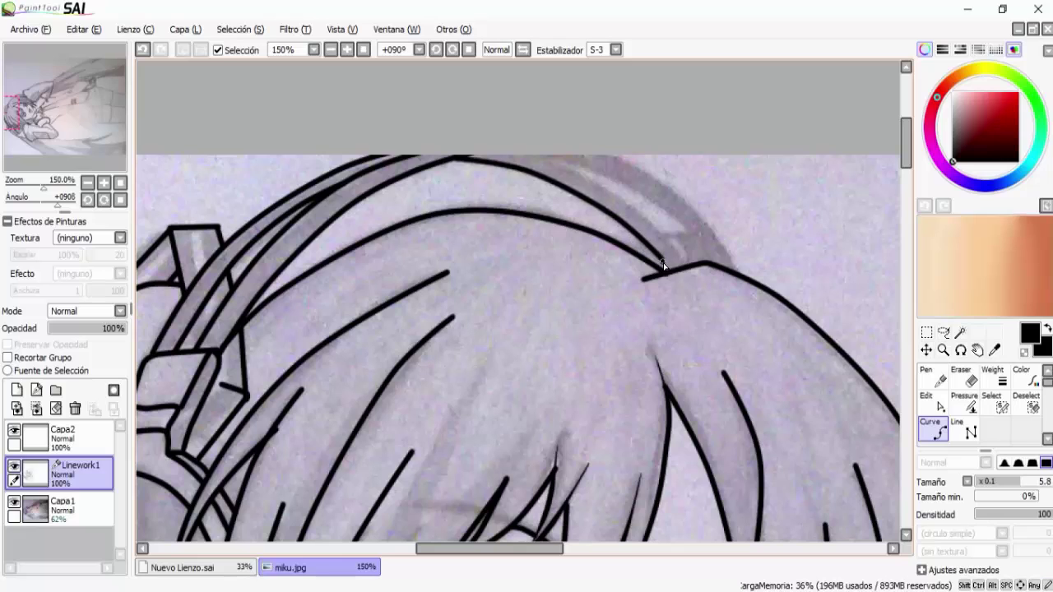
Trace the remaining curved lines of the headphone band over the top of the head down to the hair parting
left_click(486, 157)
left_click(535, 163)
key("ctrl+z")
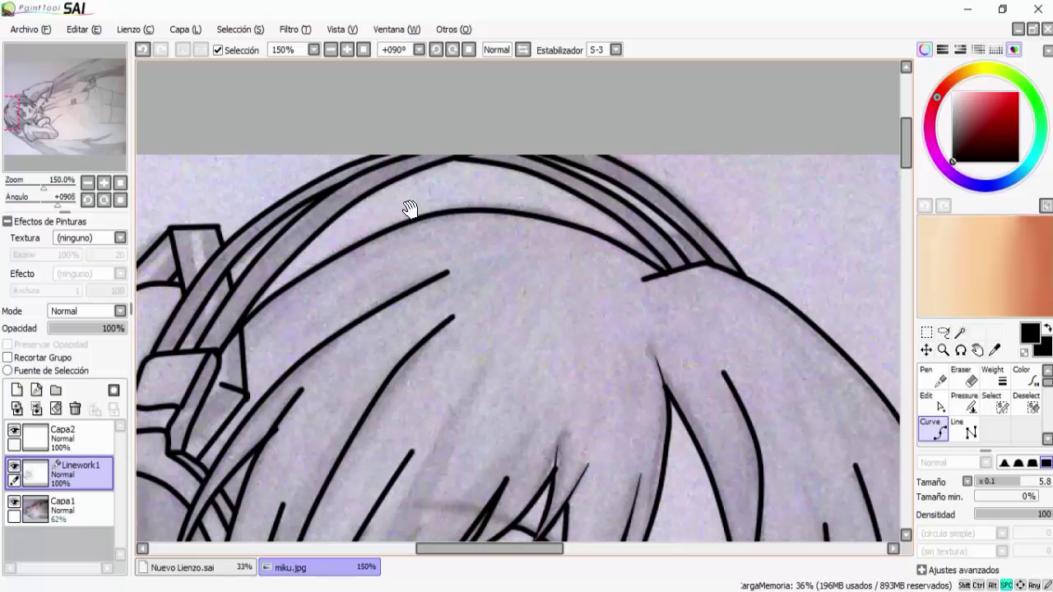
Check the traced headphone band and the lineart across the head and upper body
left_click_drag(273, 136, 410, 114)
left_click(330, 49)
left_click(330, 49)
left_click(331, 49)
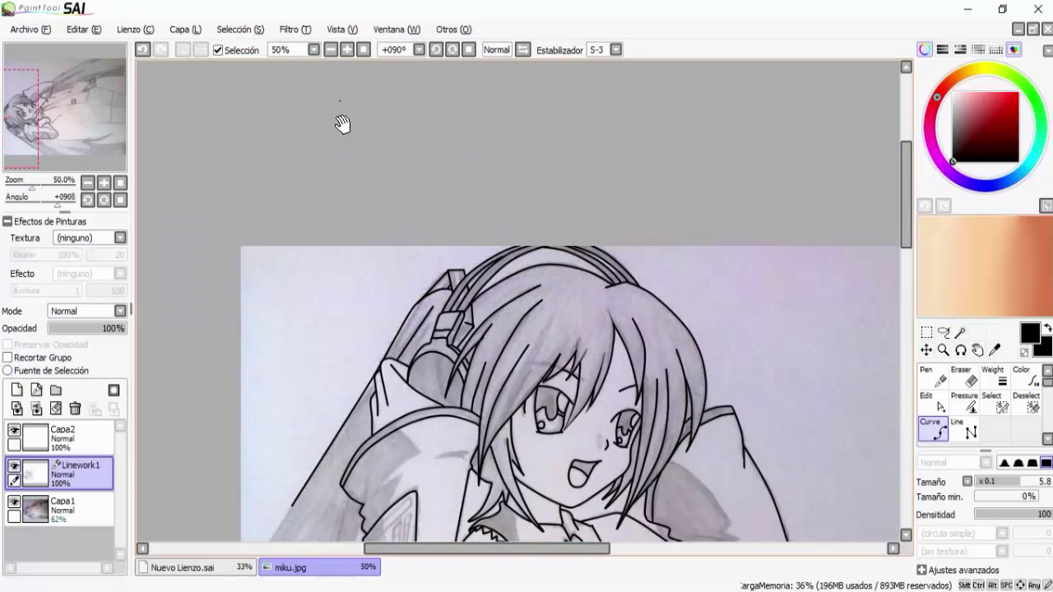
left_click_drag(341, 137, 338, 64)
mouse_move(417, 199)
left_mouse_down()
mouse_move(411, 150)
mouse_move(377, 172)
left_mouse_up()
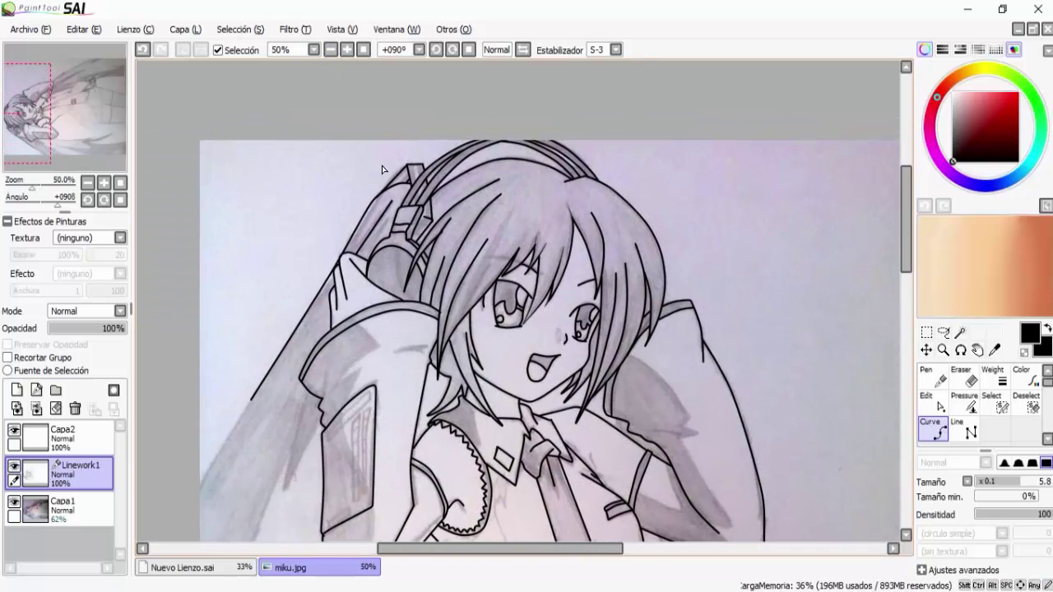
left_click(344, 48)
left_click(344, 48)
left_click(343, 48)
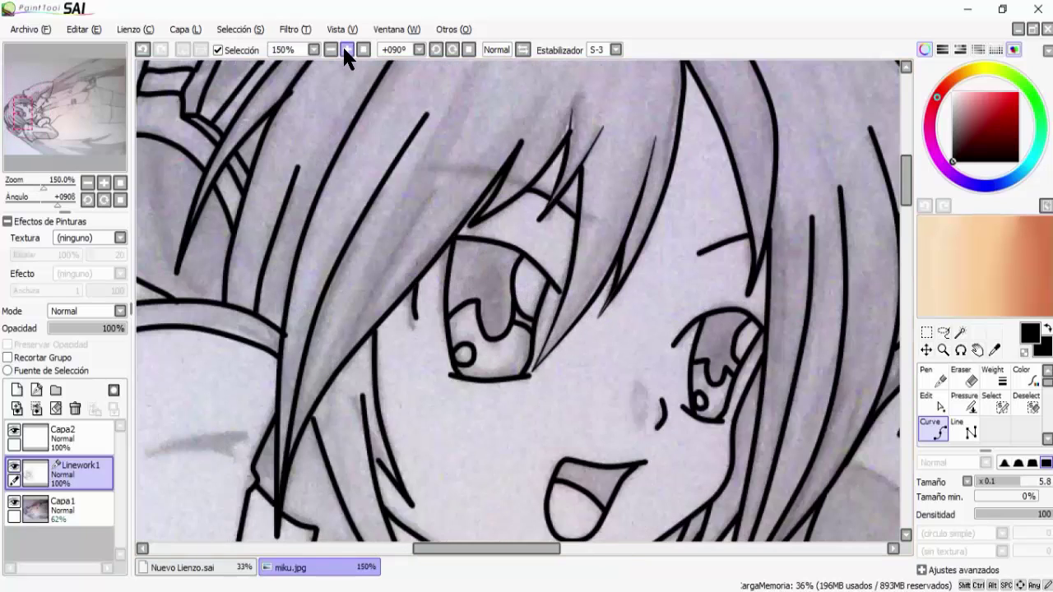
Use the Pressure tool to thin the upper tip of the short hair strand beside the left side of the face
left_click_drag(514, 205, 524, 278)
left_click(970, 399)
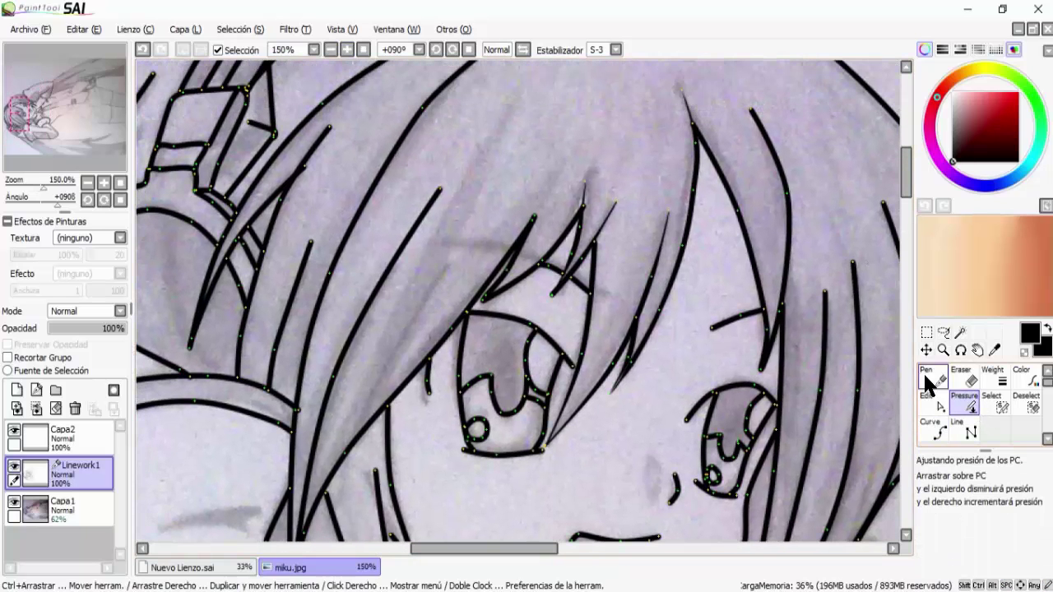
left_click_drag(467, 244, 470, 274)
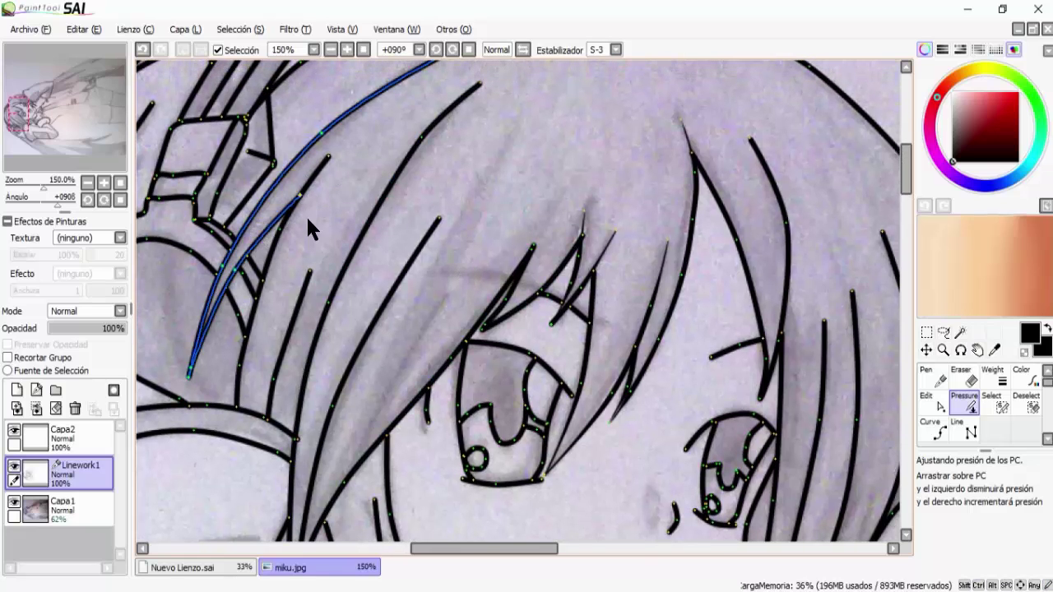
left_click_drag(428, 212, 448, 248)
left_click_drag(607, 320, 594, 292)
left_click(330, 49)
left_click(331, 49)
left_click_drag(365, 169, 367, 116)
left_click_drag(394, 234, 415, 178)
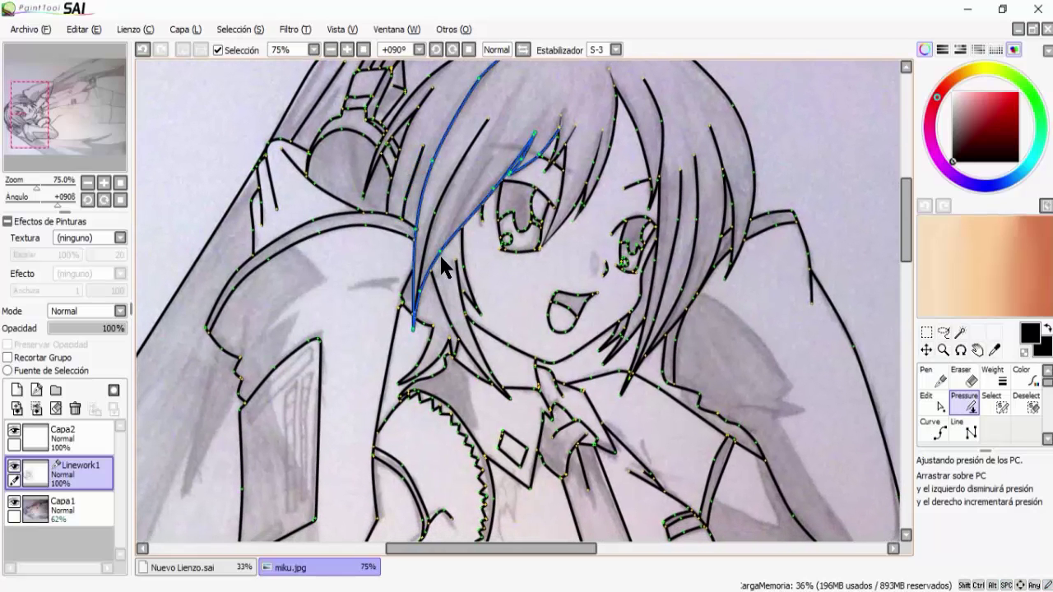
left_click_drag(508, 222, 496, 296)
left_click(347, 50)
left_click(347, 49)
mouse_move(272, 74)
left_mouse_down()
mouse_move(360, 90)
mouse_move(370, 107)
left_mouse_up()
scroll(423, 248, "up", 6)
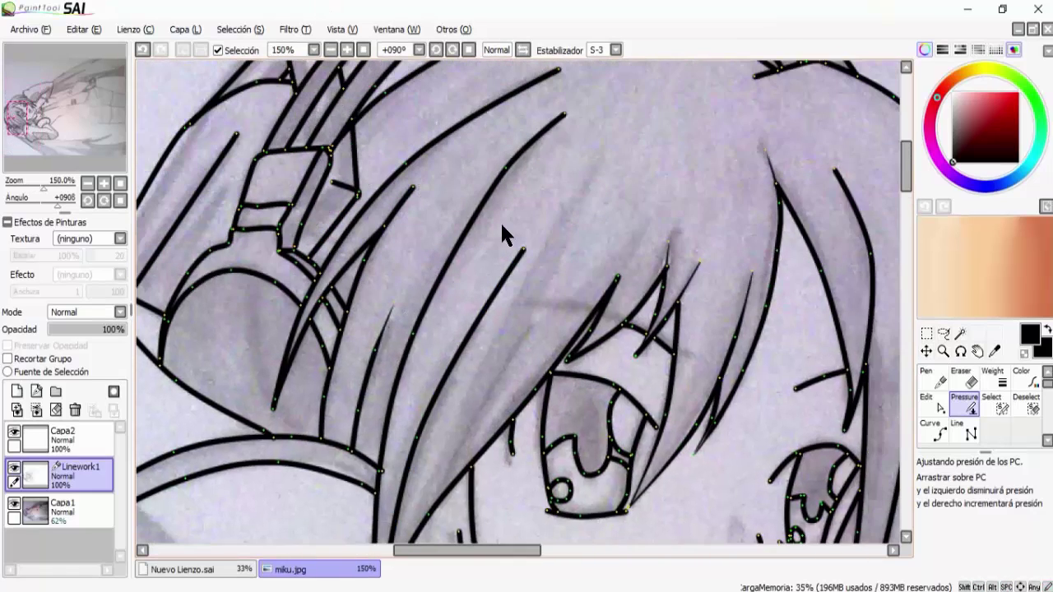
Taper the tips of the long hair strands on the crown and in the fringe with the Pressure tool
left_click_drag(565, 204, 563, 194)
mouse_move(520, 446)
left_mouse_down()
mouse_move(436, 282)
mouse_move(454, 194)
left_mouse_up()
left_click_drag(405, 309, 375, 238)
left_click_drag(356, 329, 296, 177)
left_click_drag(399, 349, 375, 333)
left_click_drag(449, 424, 372, 370)
mouse_move(637, 366)
left_mouse_down()
mouse_move(561, 391)
mouse_move(541, 355)
left_mouse_up()
Thin the ends of the hair strands at the parting and along the right side of the face
left_click_drag(673, 448, 613, 421)
left_click_drag(757, 290, 719, 447)
left_click_drag(637, 174, 636, 283)
left_click_drag(619, 239, 588, 223)
left_click_drag(614, 338, 595, 326)
mouse_move(638, 247)
left_mouse_down()
mouse_move(646, 294)
mouse_move(621, 235)
left_mouse_up()
left_click_drag(686, 196, 637, 157)
left_click_drag(711, 493, 645, 382)
left_click_drag(650, 393, 615, 375)
Taper the line ends of the eyebrow, eyelashes and mouth and of the lower hair tips around the face
left_click_drag(514, 267, 512, 313)
left_click_drag(461, 290, 476, 316)
left_click_drag(504, 310, 477, 291)
left_click_drag(382, 332, 432, 273)
left_click_drag(271, 316, 185, 258)
left_click_drag(529, 345, 496, 327)
left_click_drag(538, 408, 526, 400)
left_click_drag(458, 452, 505, 387)
left_click_drag(498, 462, 467, 445)
left_click_drag(570, 347, 594, 354)
left_click_drag(492, 401, 473, 322)
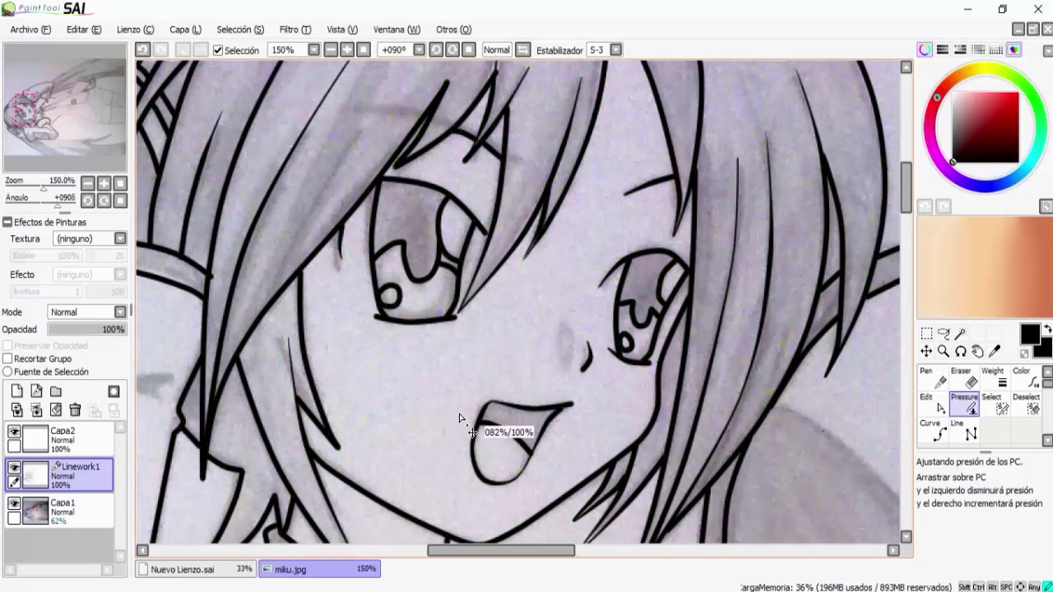
Thin the fold lines at the wrist of the raised left sleeve and the strands of the left ponytail
scroll(459, 413, "down", 2)
scroll(429, 448, "left", 2)
left_click_drag(182, 379, 456, 430)
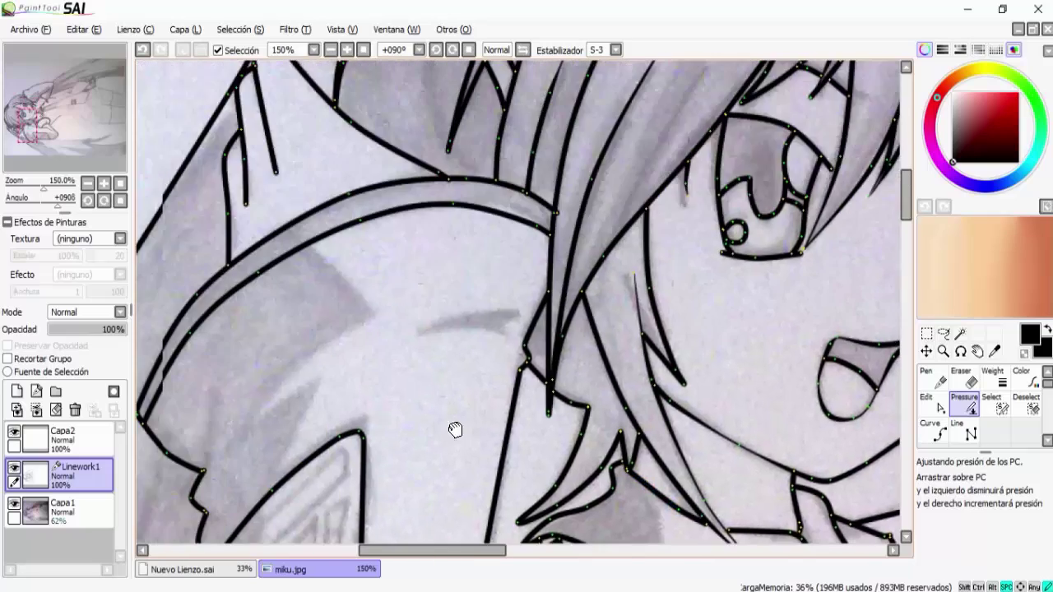
left_click_drag(271, 209, 338, 319)
left_click_drag(530, 214, 460, 374)
mouse_move(585, 109)
left_mouse_down()
mouse_move(494, 307)
mouse_move(398, 246)
left_mouse_up()
Thin the line end at the hair parting beside the headphone band
left_click_drag(756, 219, 508, 97)
left_click_drag(706, 247, 527, 131)
left_click_drag(647, 262, 559, 188)
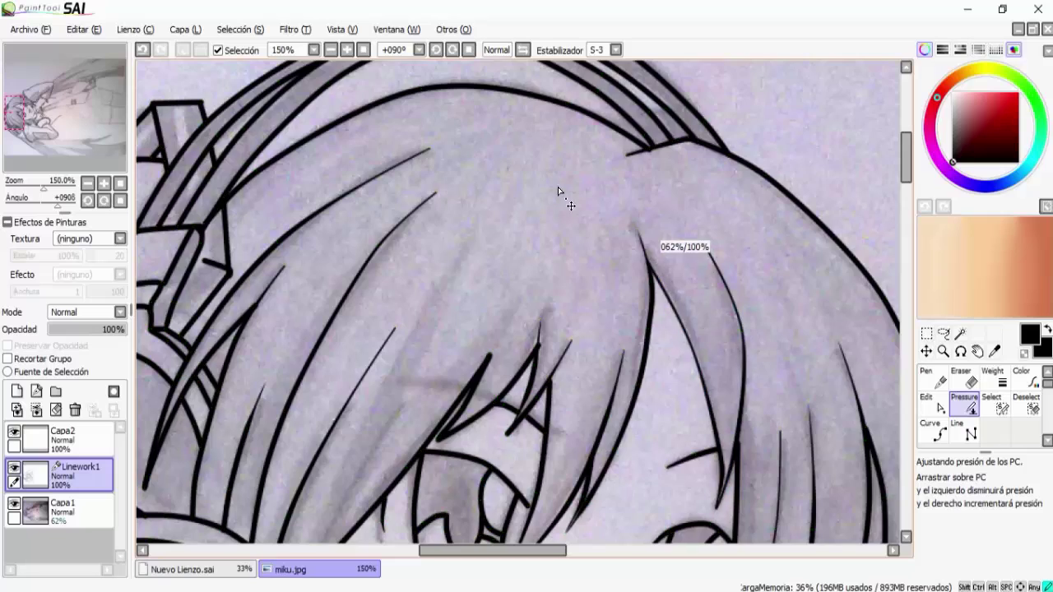
left_click_drag(458, 194, 412, 69)
scroll(404, 160, "down", 2)
left_click_drag(404, 159, 505, 124)
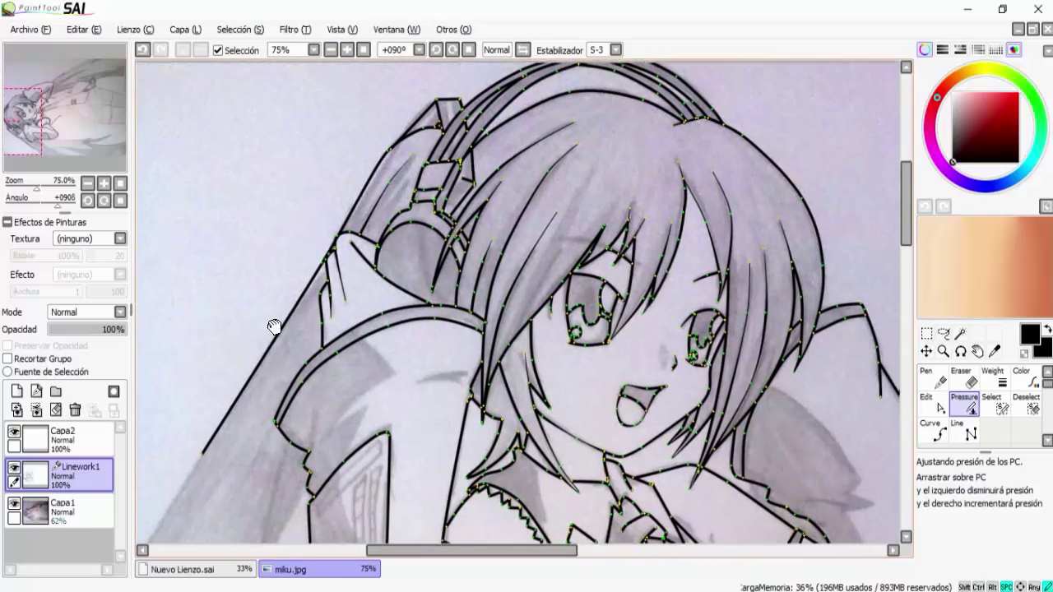
Vary the line thickness of the left sleeve, the tie and the right forearm with the Pressure tool
scroll(235, 406, "up", 1)
scroll(324, 328, "down", 3)
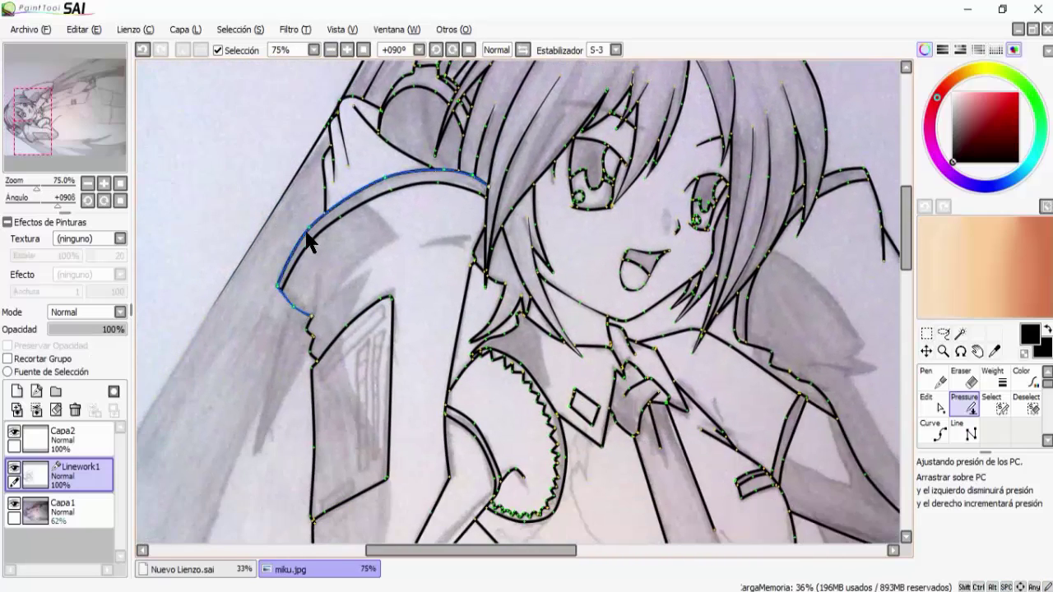
scroll(304, 333, "down", 3)
left_click_drag(300, 336, 267, 344)
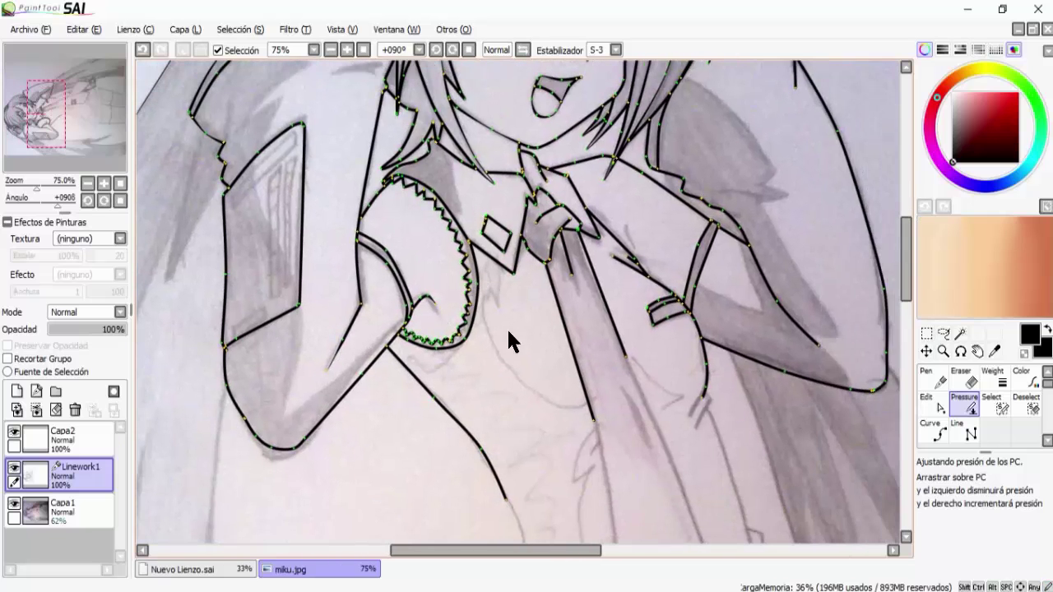
scroll(707, 370, "up", 3)
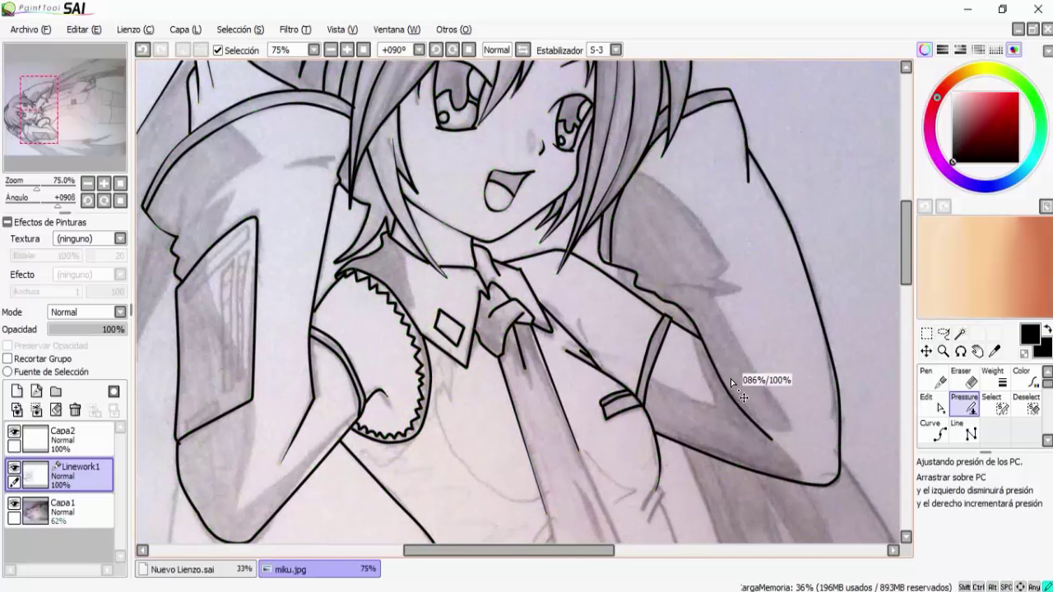
scroll(744, 385, "right", 1)
scroll(748, 389, "up", 2)
scroll(674, 296, "up", 2)
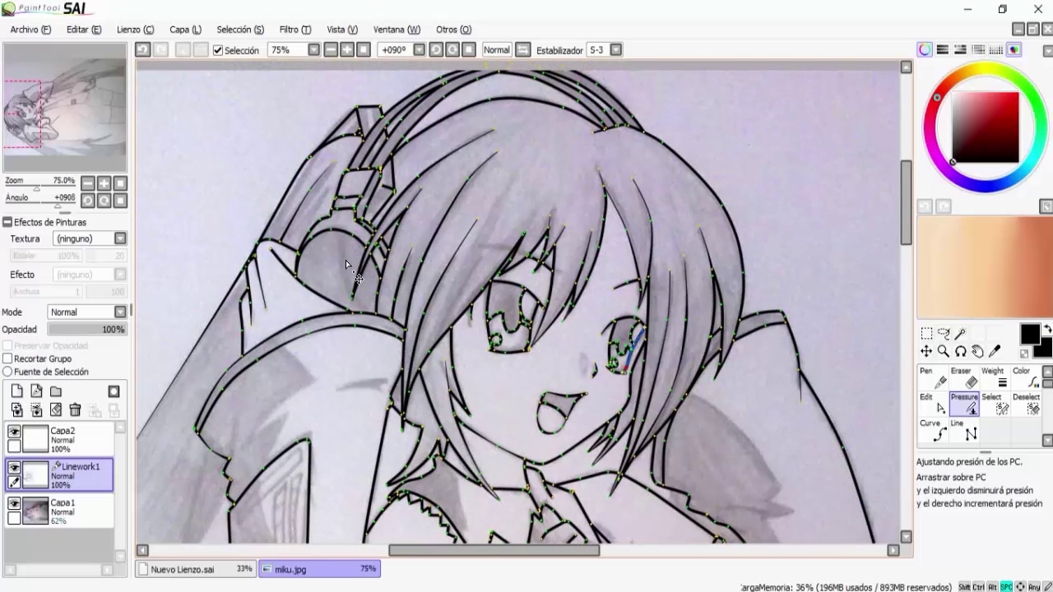
Adjust the line thickness of the headphone band and of the hair edge above the left shoulder
scroll(444, 148, "up", 2)
scroll(444, 148, "right", 1)
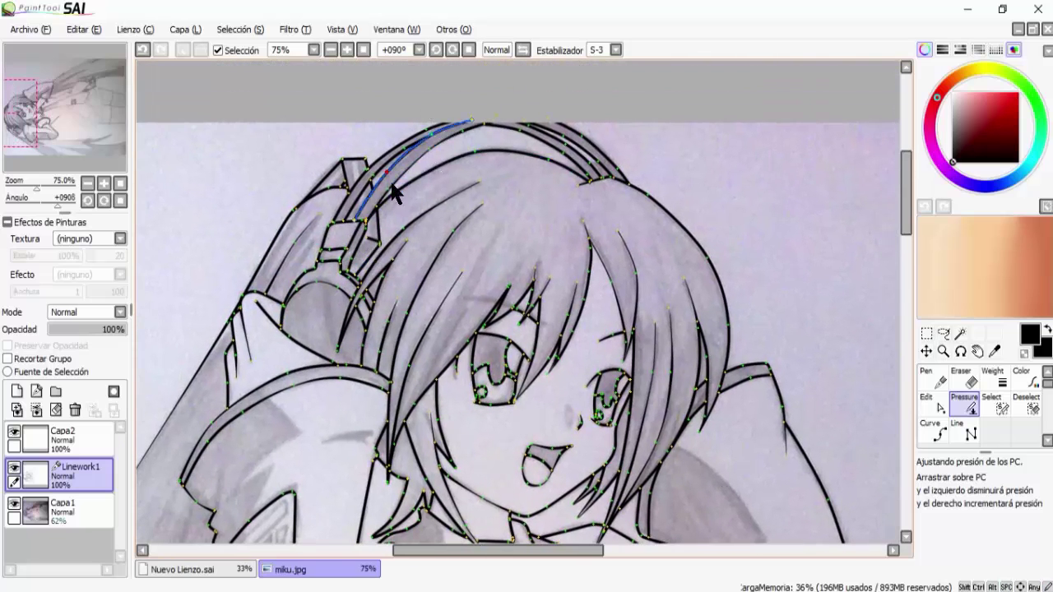
scroll(411, 251, "down", 5)
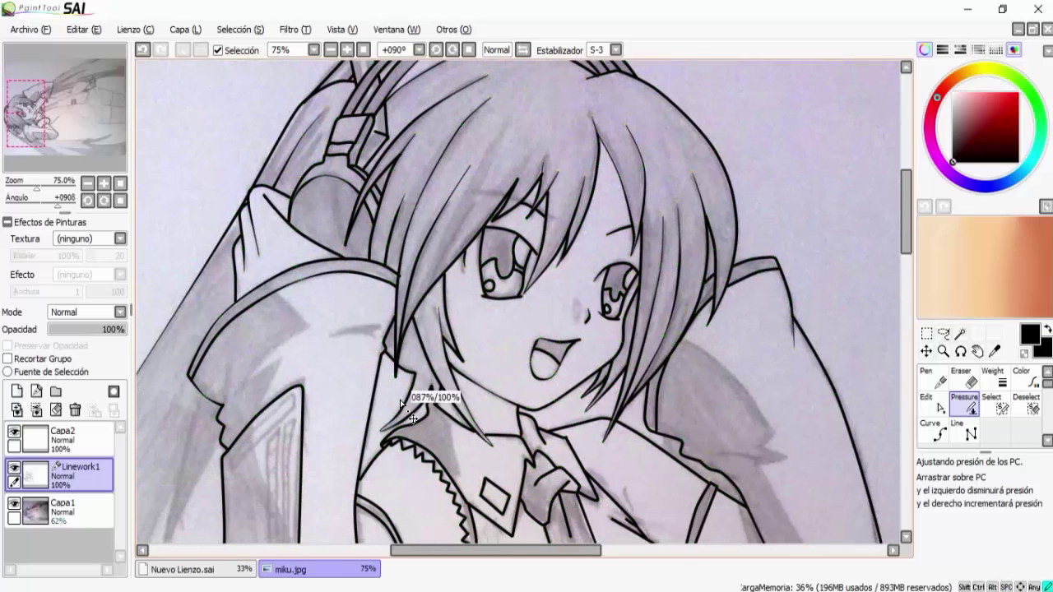
scroll(451, 433, "up", 1)
scroll(450, 434, "right", 1)
Thin the line points of the tie, the collar, the left eye's highlight and the hair strand by the cheek
scroll(451, 433, "down", 1)
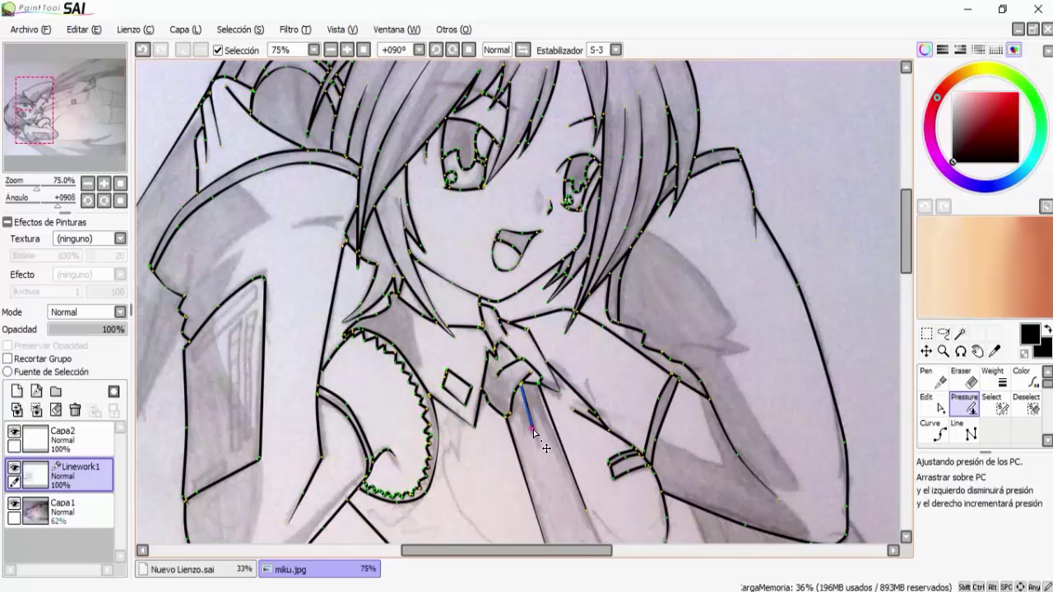
left_click_drag(526, 331, 477, 381)
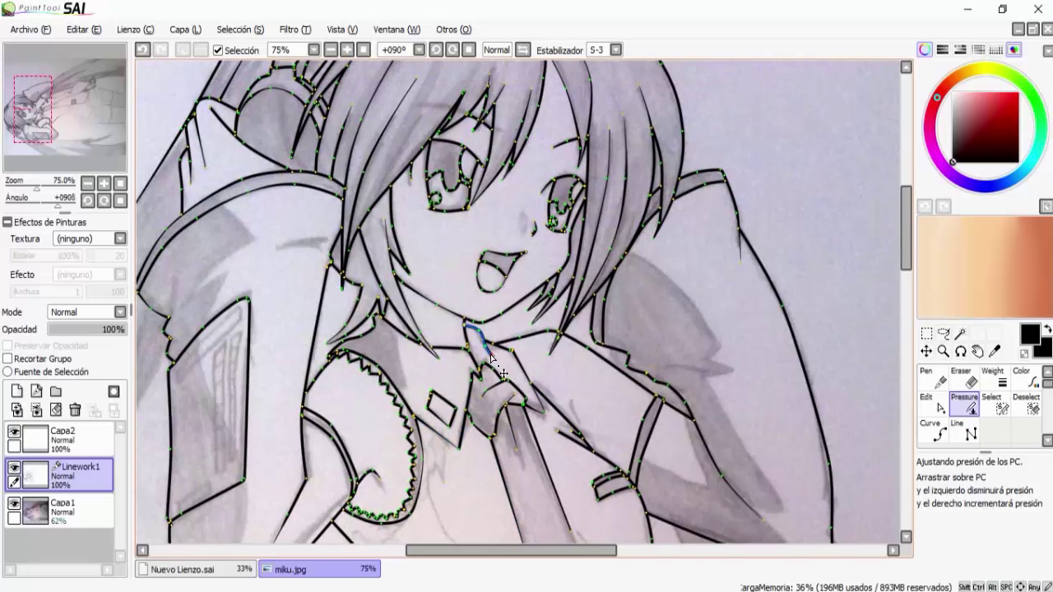
left_click_drag(404, 348, 415, 408)
scroll(414, 407, "up", 2)
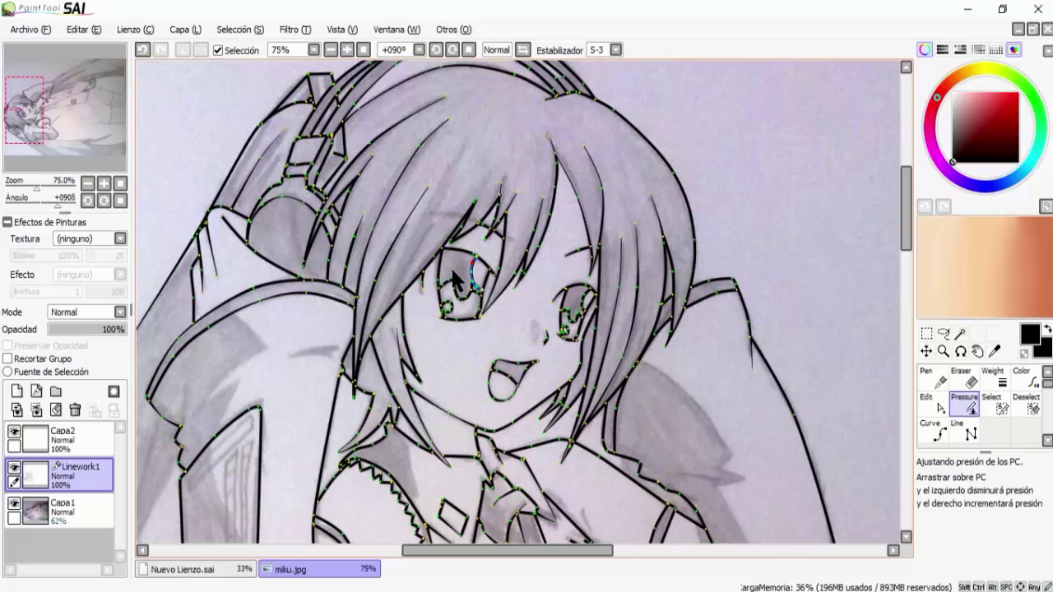
scroll(845, 278, "down", 2)
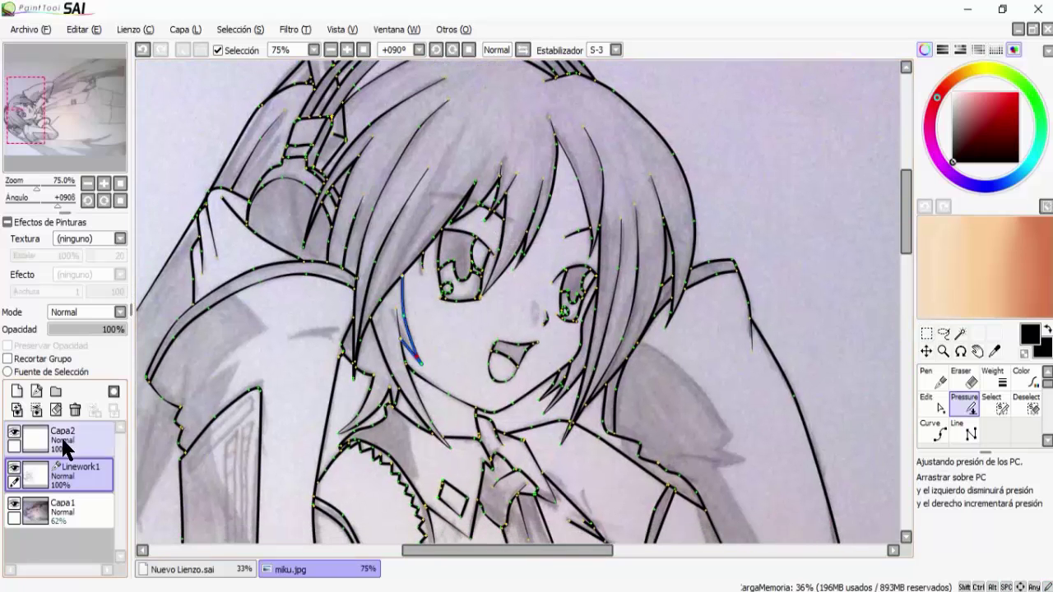
Taper the upper end of the left sleeve's edge below the headphone on the Linework1 layer
left_click(65, 442)
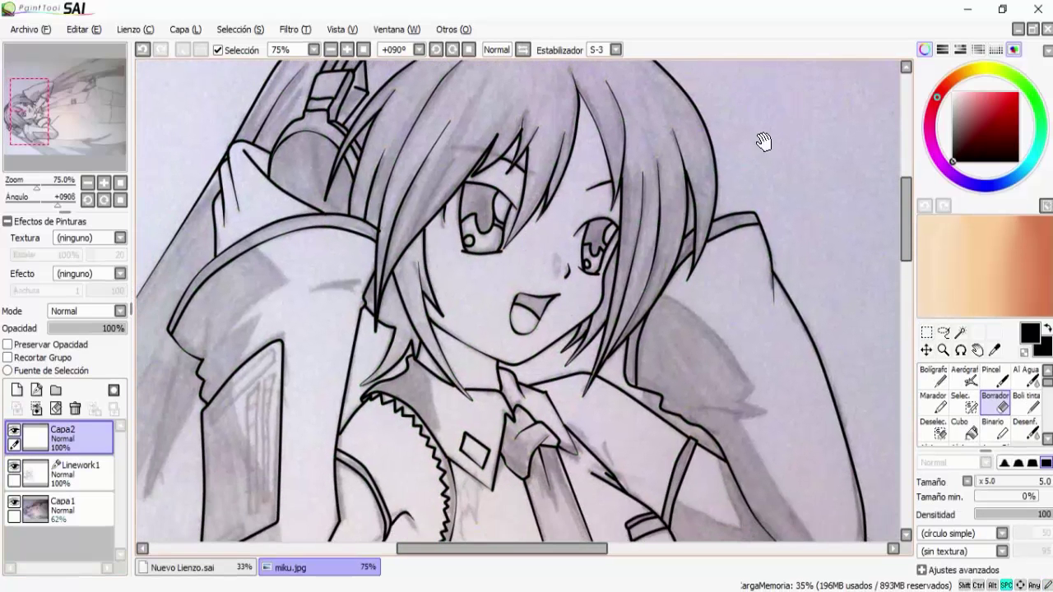
left_click_drag(620, 197, 731, 265)
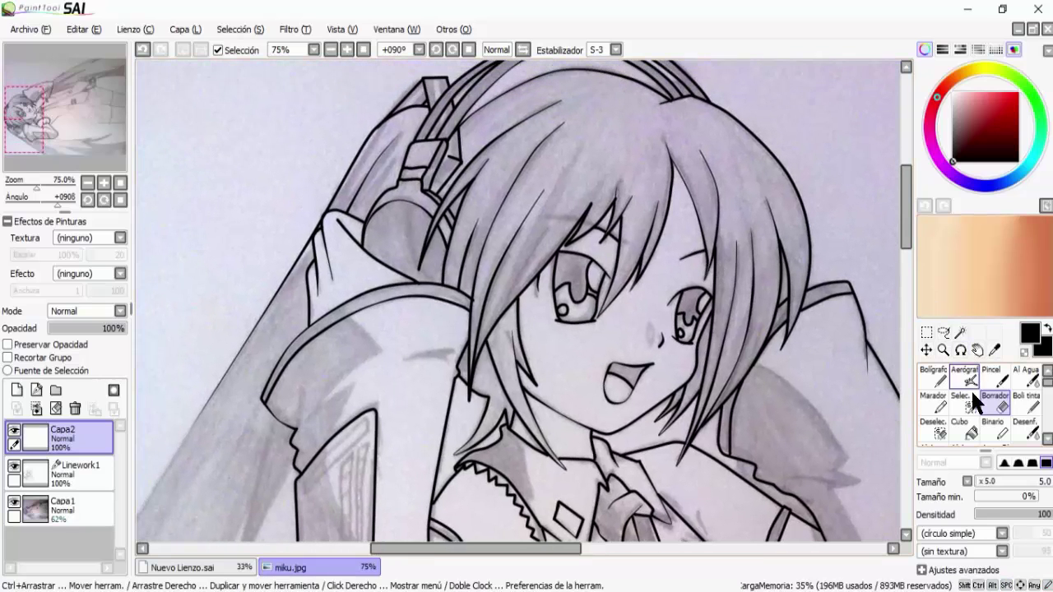
left_click(71, 467)
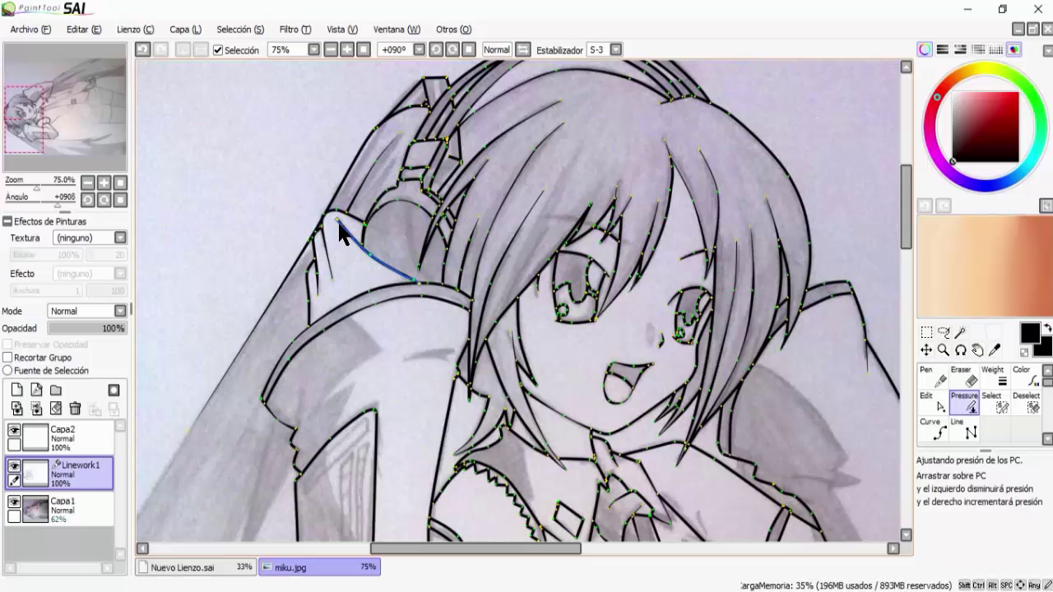
left_click_drag(339, 230, 329, 215)
left_click_drag(301, 167, 278, 156)
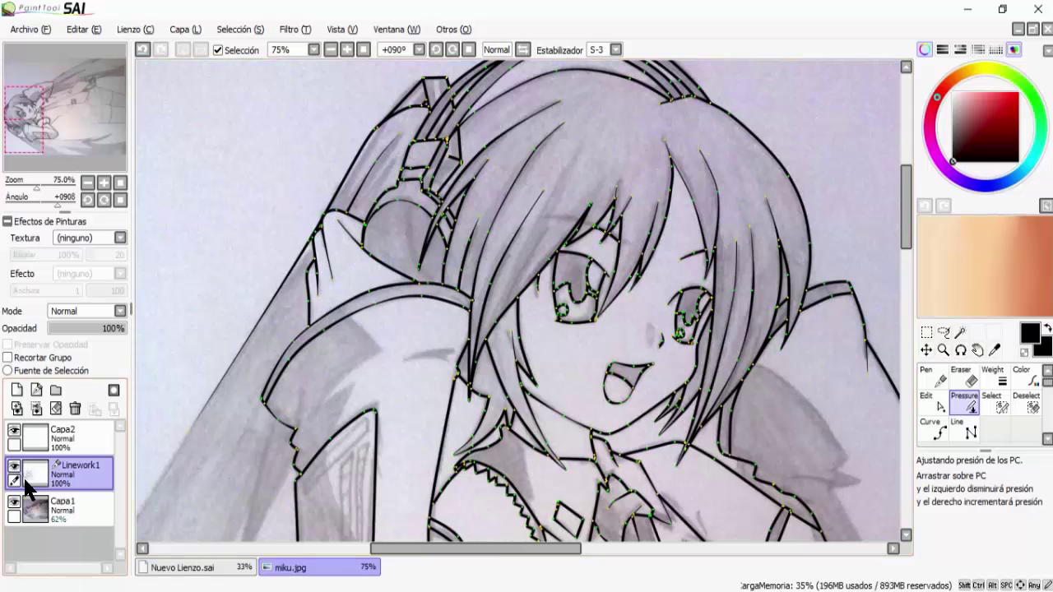
Hide the Capa1 sketch layer and inspect the clean lineart on its own, both whole and close up
left_click(49, 511)
left_click(15, 502)
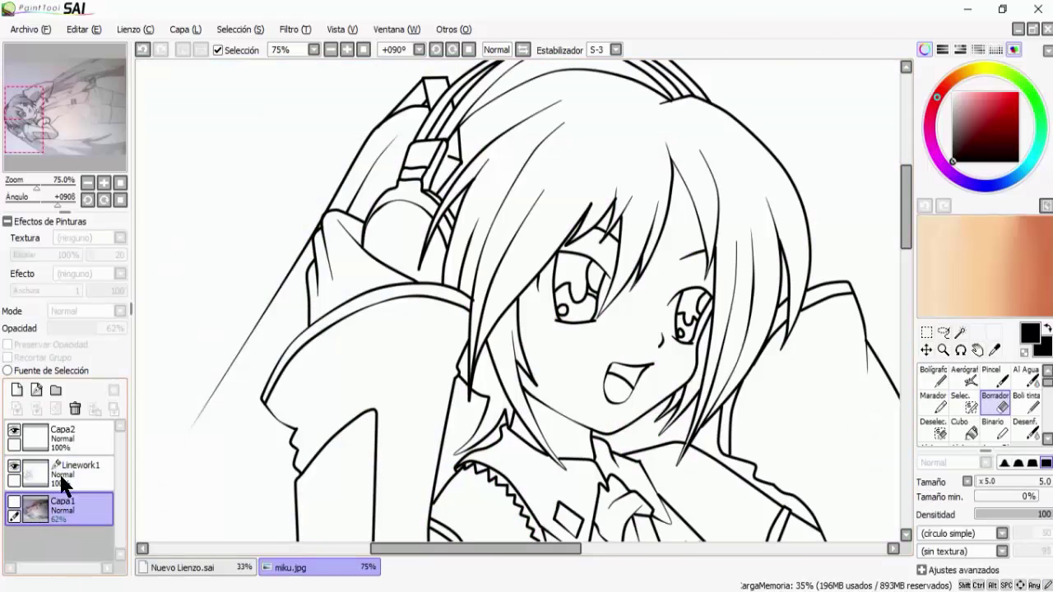
left_click(330, 50)
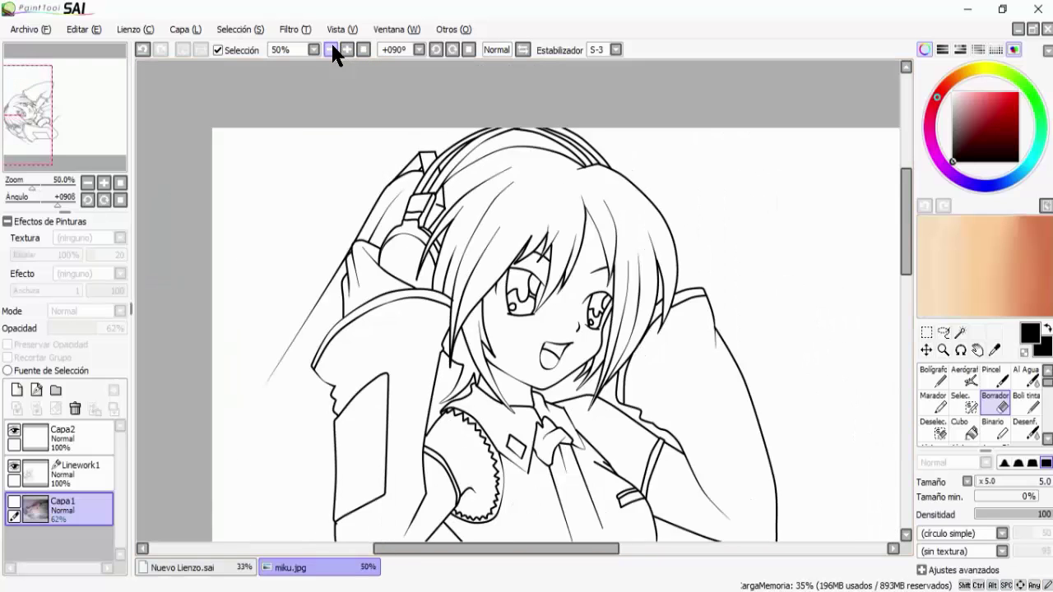
left_click(331, 50)
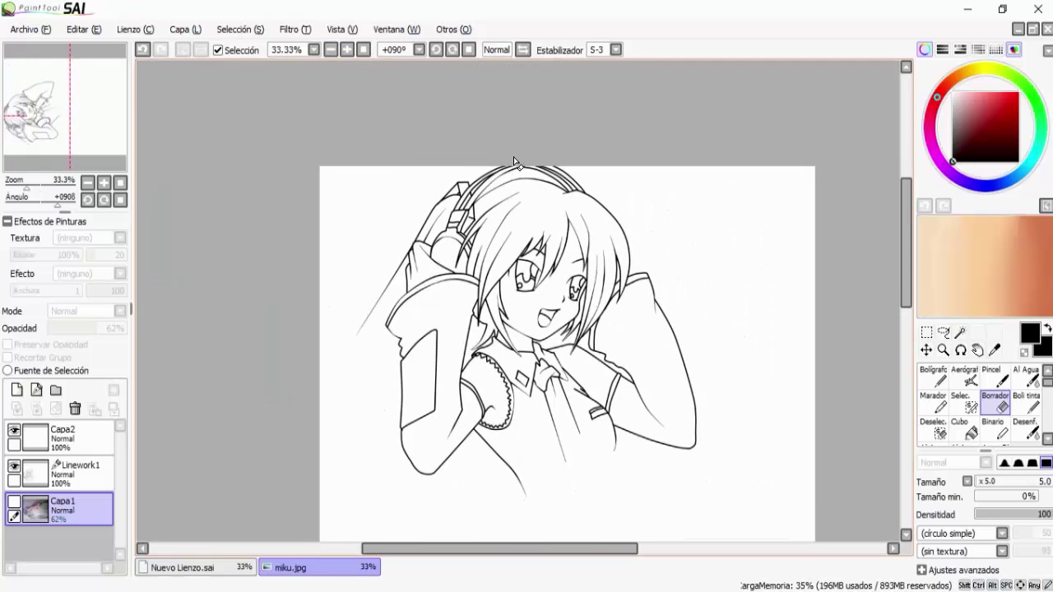
left_click(347, 50)
left_click(347, 50)
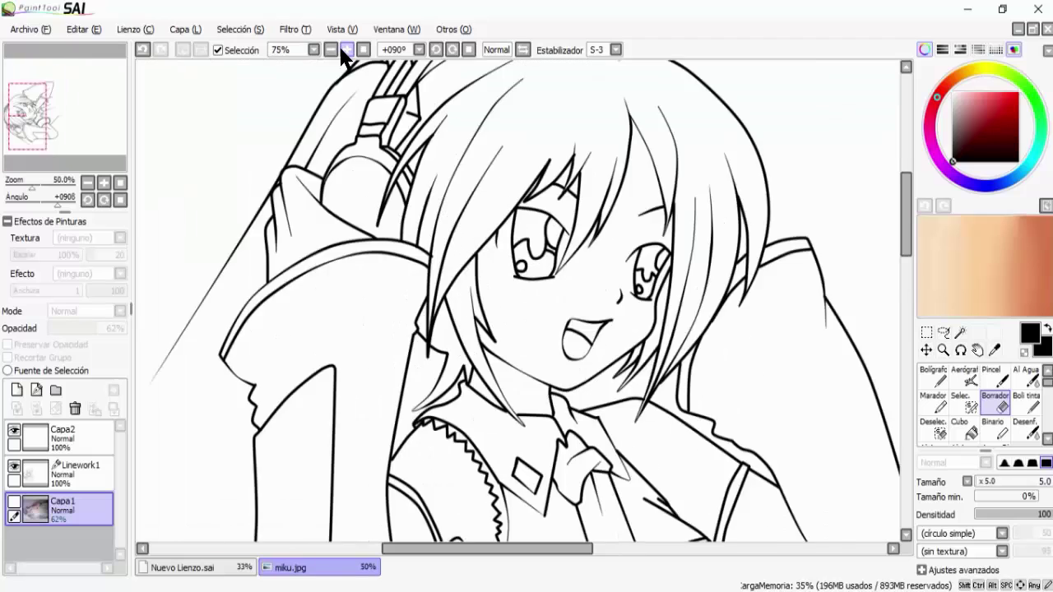
left_click(347, 50)
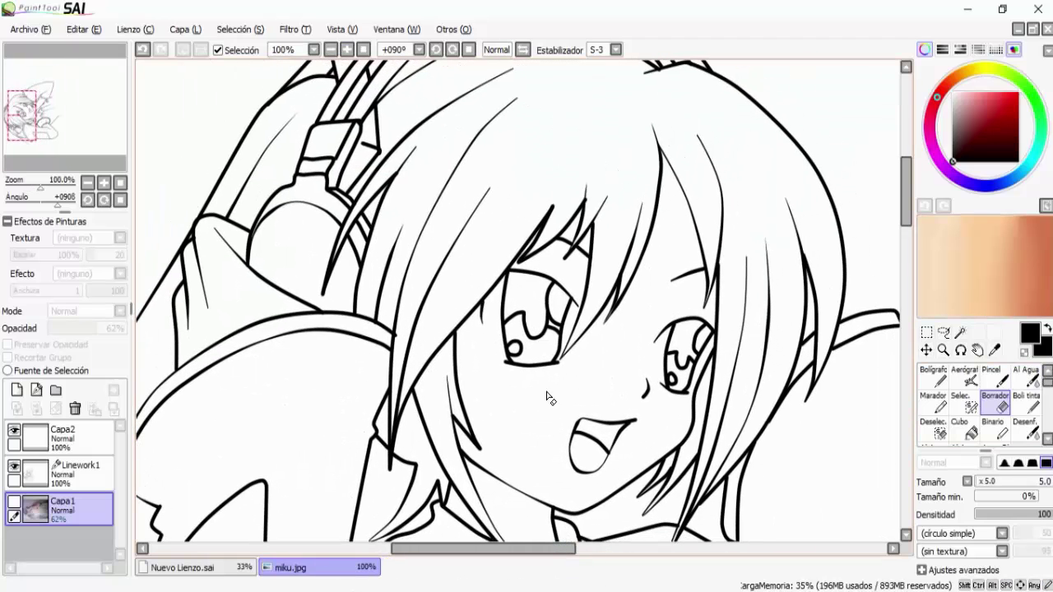
Thin the line points of the pointed fringe strand above the left eye on the Linework1 layer
left_click(67, 471)
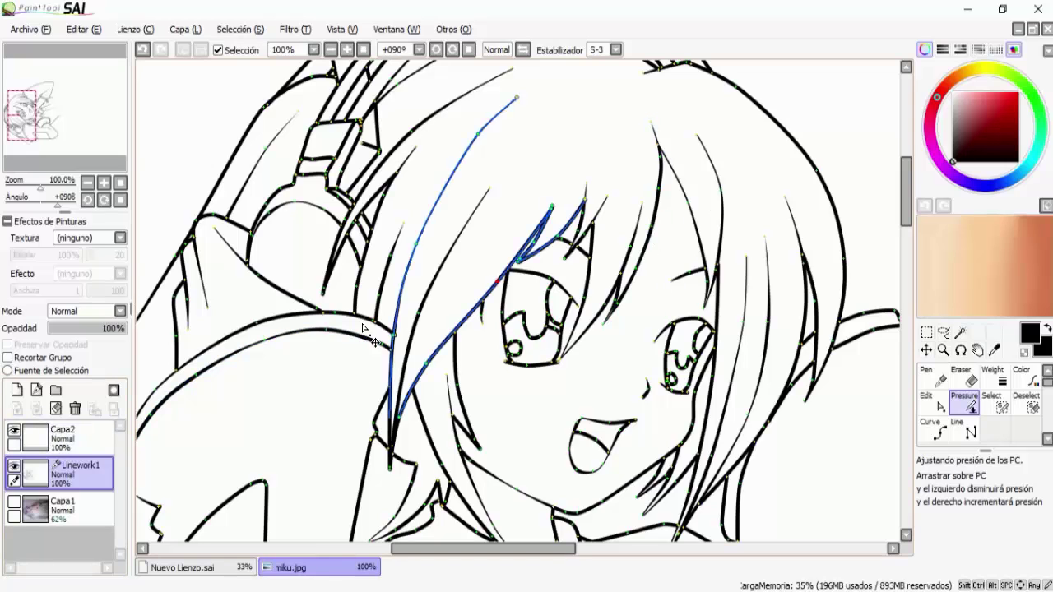
left_click(936, 434)
left_click(961, 405)
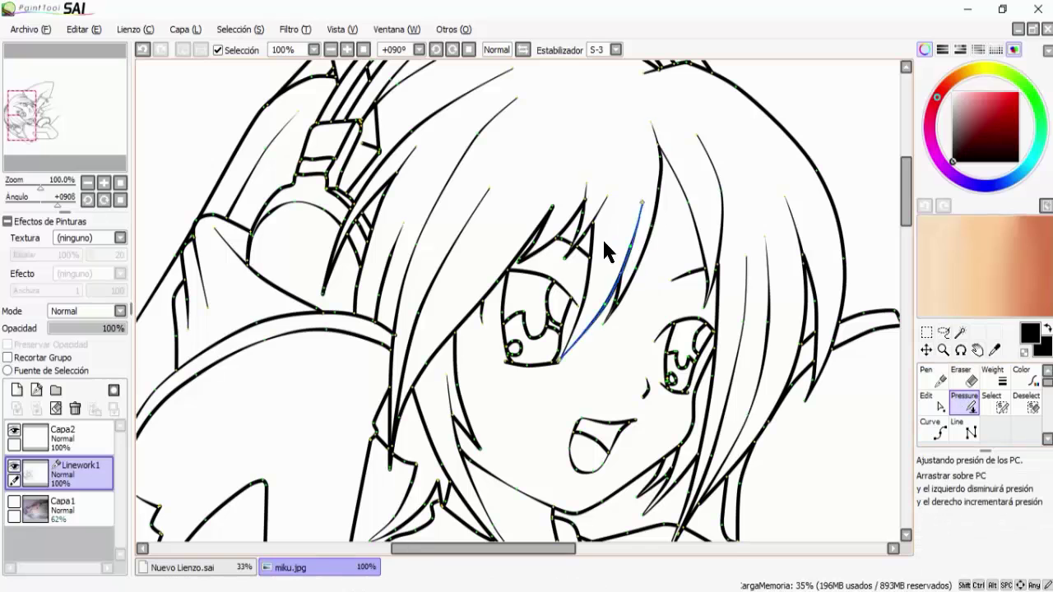
left_click_drag(516, 262, 456, 219)
mouse_move(532, 244)
left_mouse_down()
mouse_move(494, 214)
mouse_move(549, 209)
mouse_move(517, 152)
left_mouse_up()
left_click_drag(553, 203, 544, 195)
left_click_drag(507, 137, 498, 124)
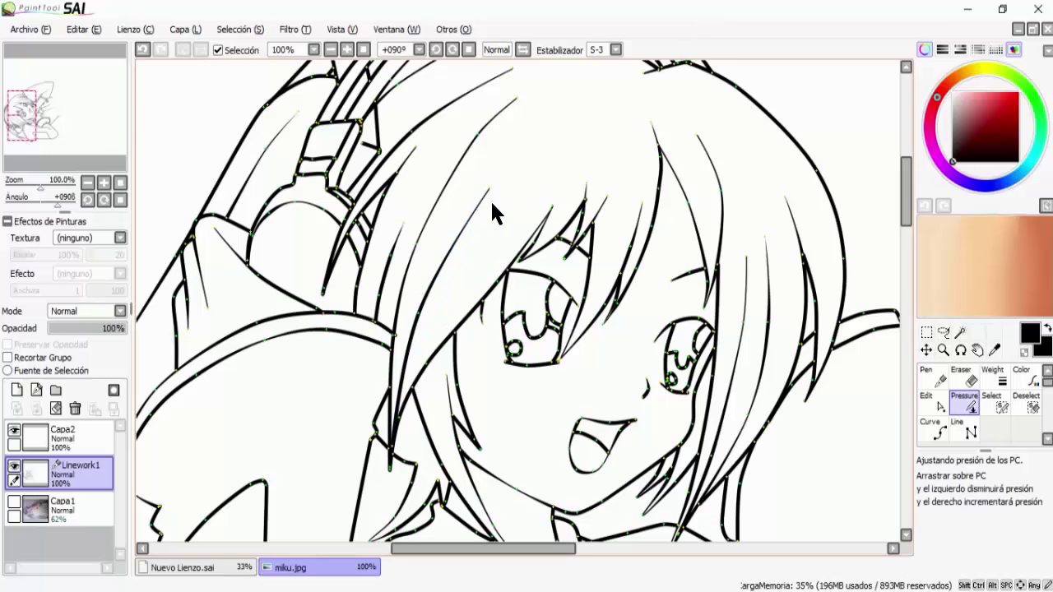
Thin the points of the cheek line beside the hair and of the short line next to the left eye
left_click_drag(429, 318, 440, 281)
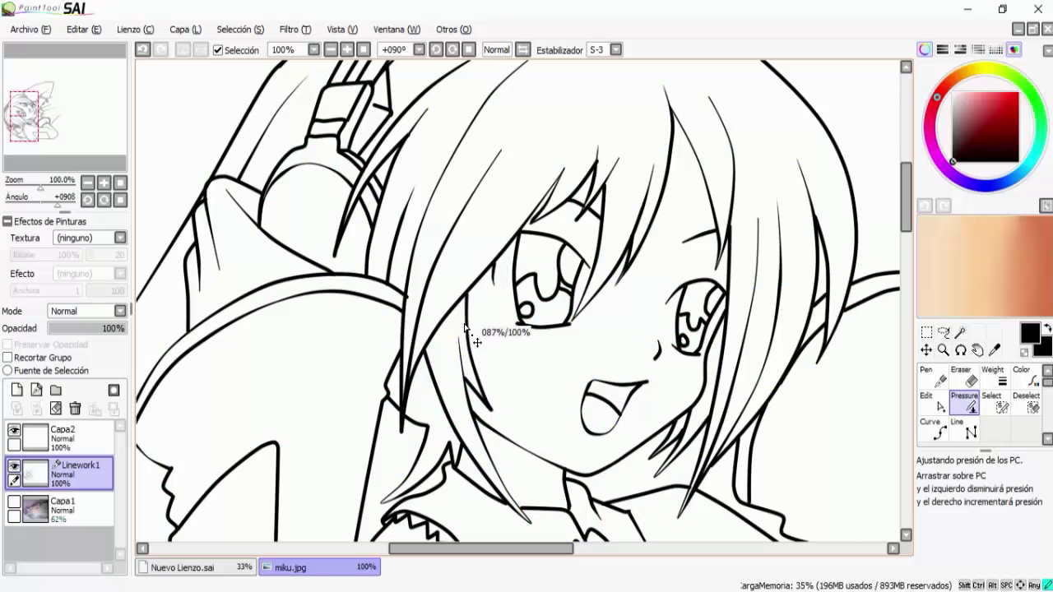
mouse_move(476, 323)
left_mouse_down()
mouse_move(486, 317)
mouse_move(471, 280)
left_mouse_up()
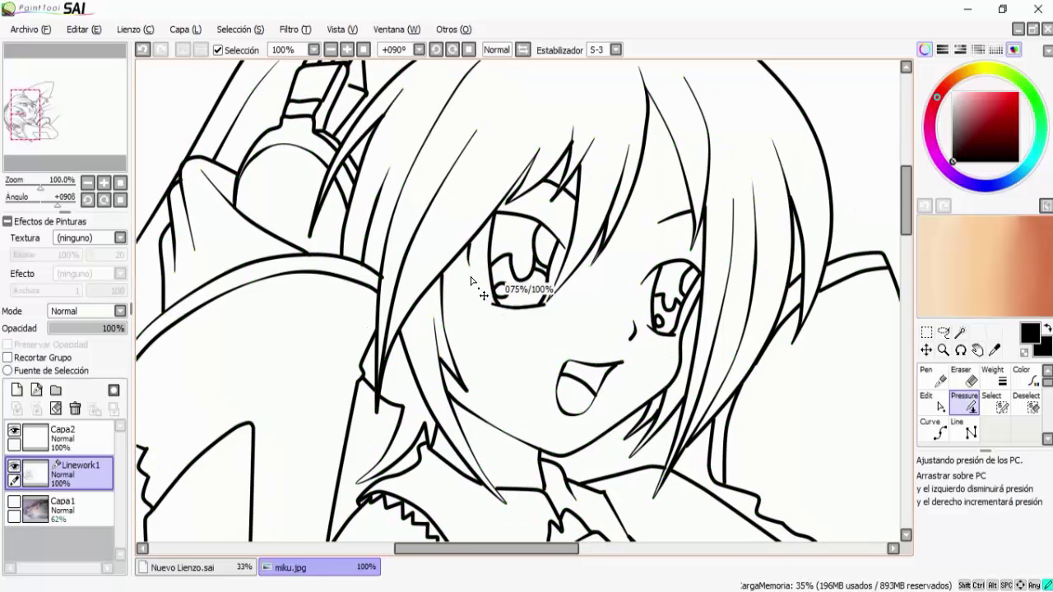
mouse_move(455, 242)
left_mouse_down()
mouse_move(534, 288)
mouse_move(531, 263)
left_mouse_up()
Examine the tapered lineart of the whole upper body at 50% and the face again at 100%
key("space")
left_click_drag(228, 382, 281, 368)
left_click(331, 50)
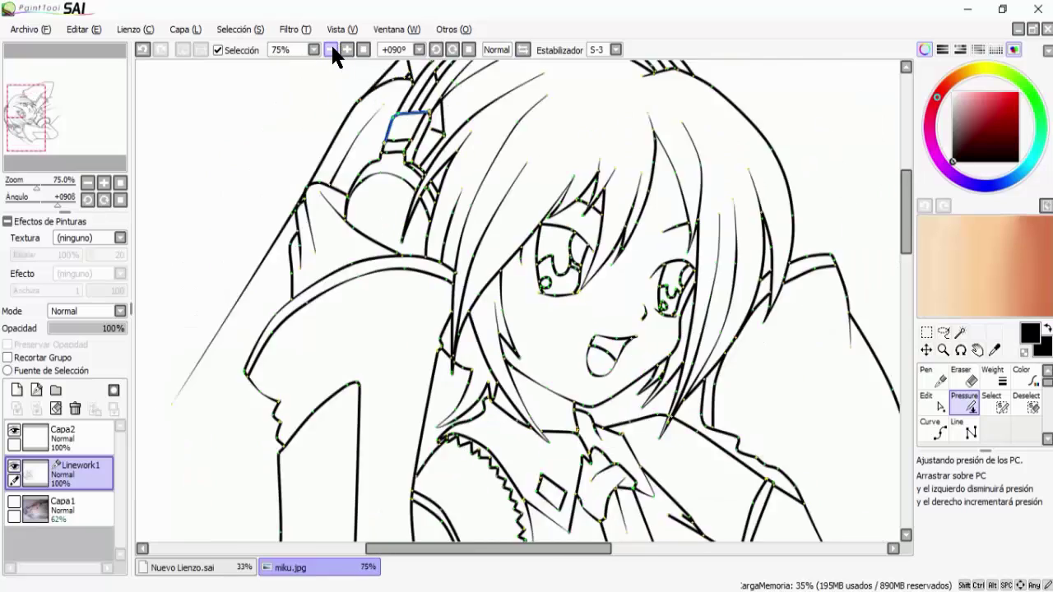
left_click(331, 49)
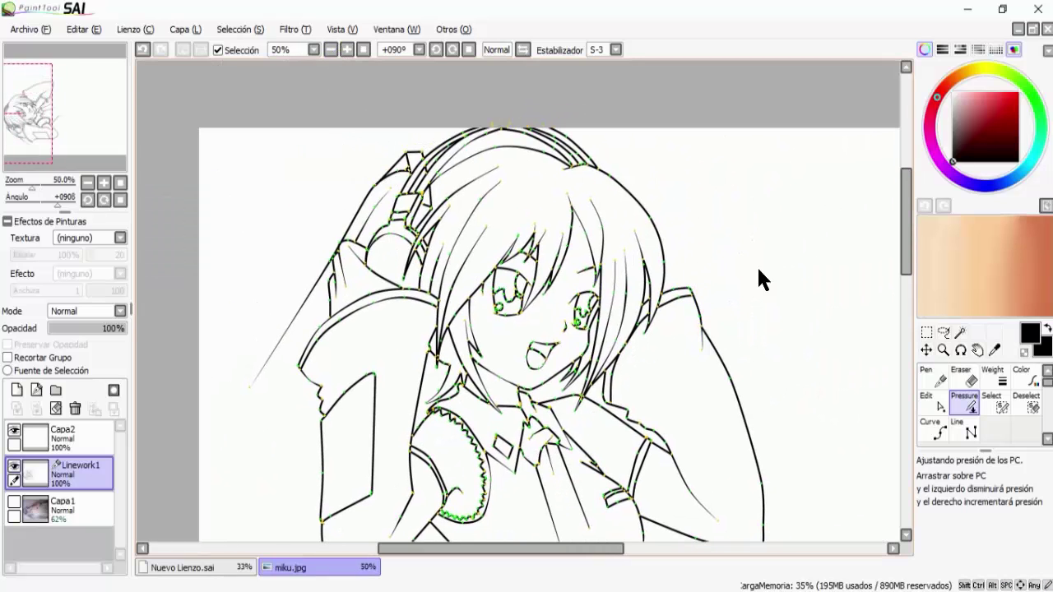
key("space")
left_click_drag(790, 328, 769, 293)
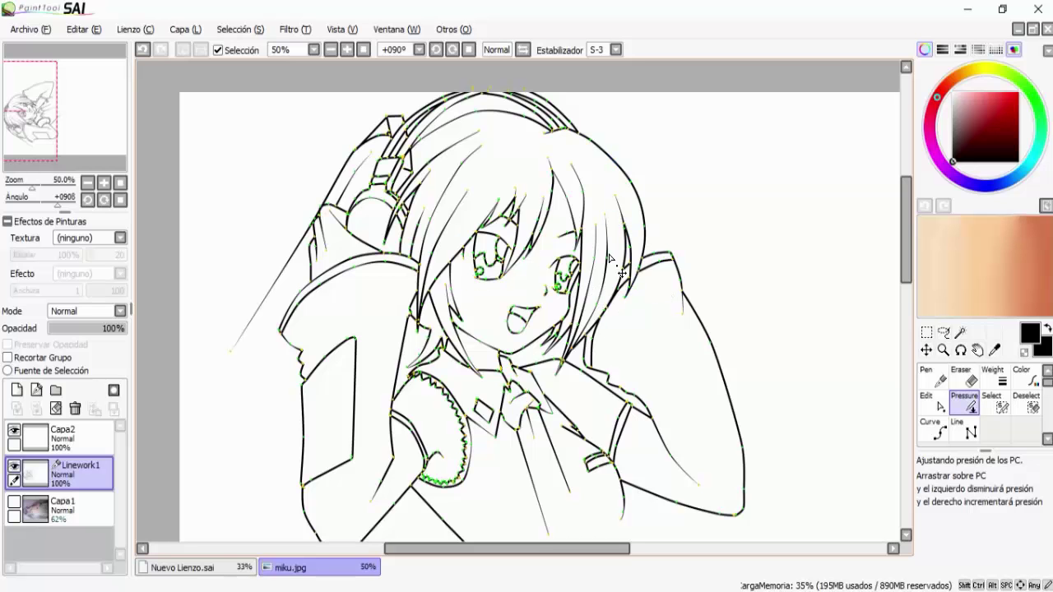
left_click(346, 49)
left_click_drag(386, 124, 404, 173)
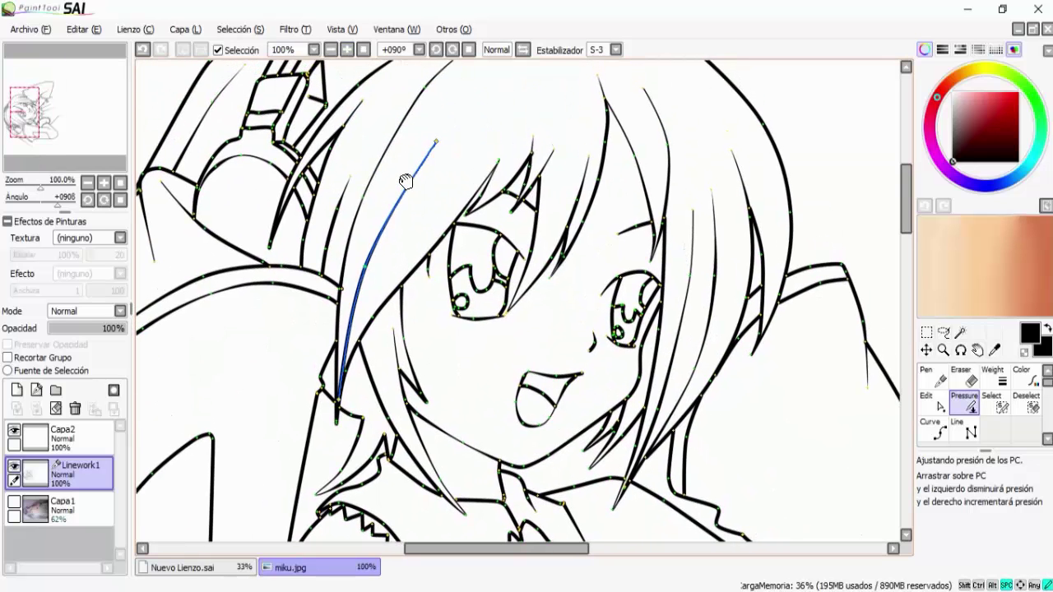
Try to merge the Capa2 layer down into Linework1, and undo the merge
left_click(50, 426)
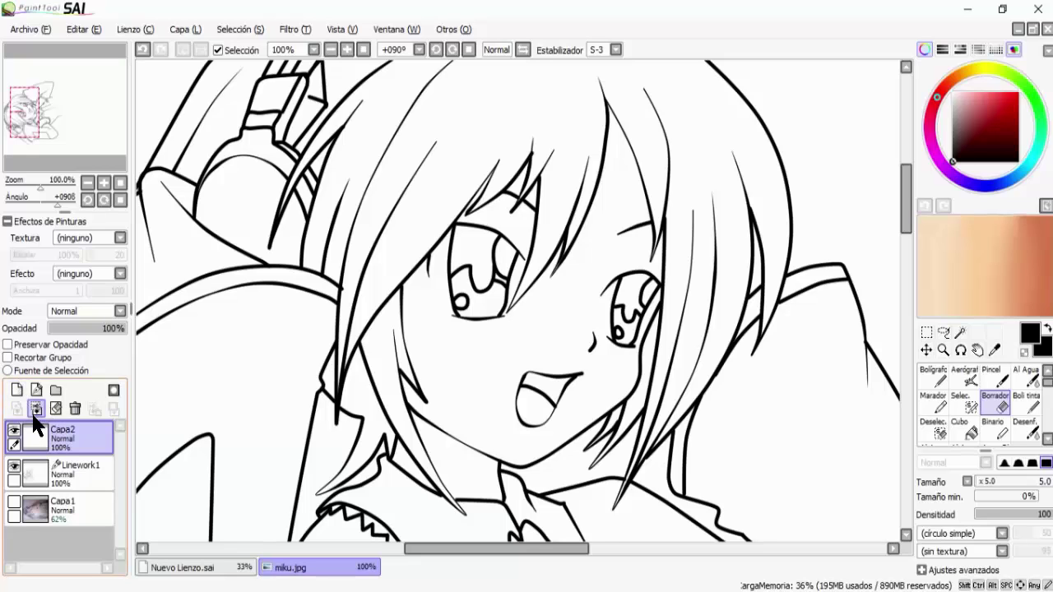
left_click_drag(334, 354, 359, 363)
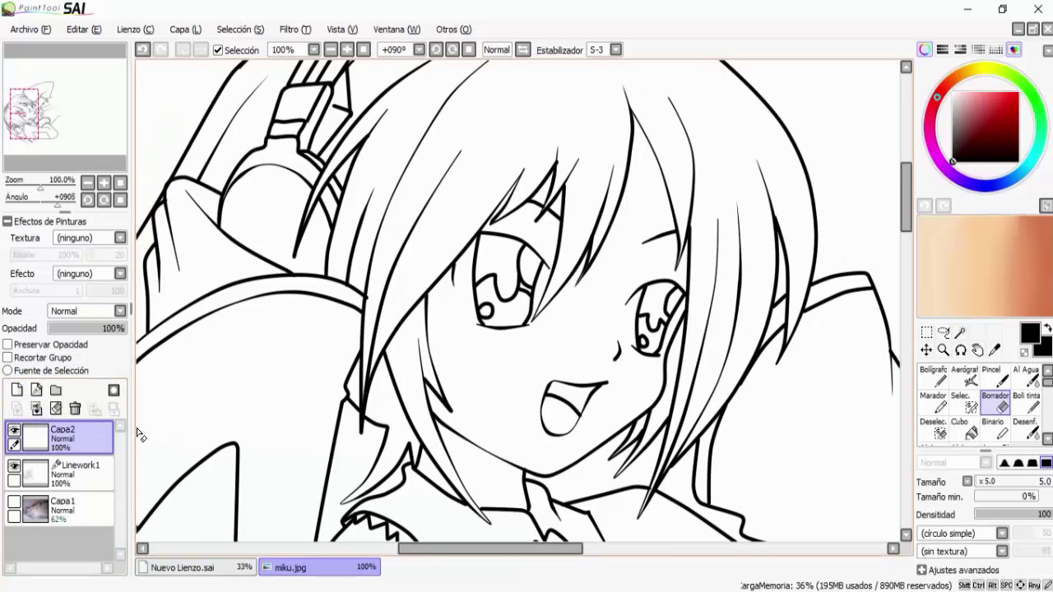
left_click(37, 408)
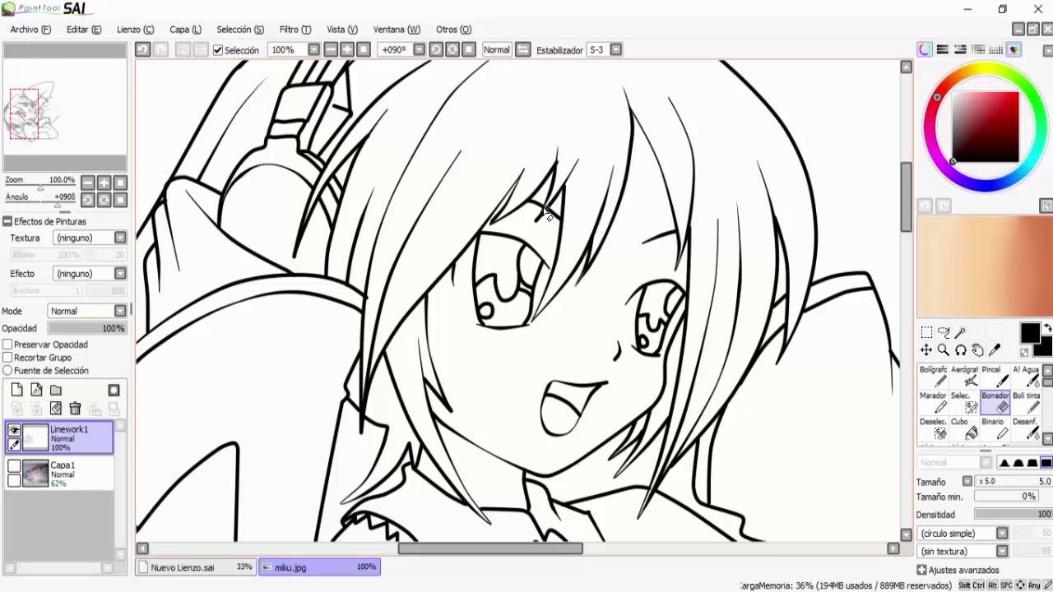
left_click_drag(493, 232, 541, 263)
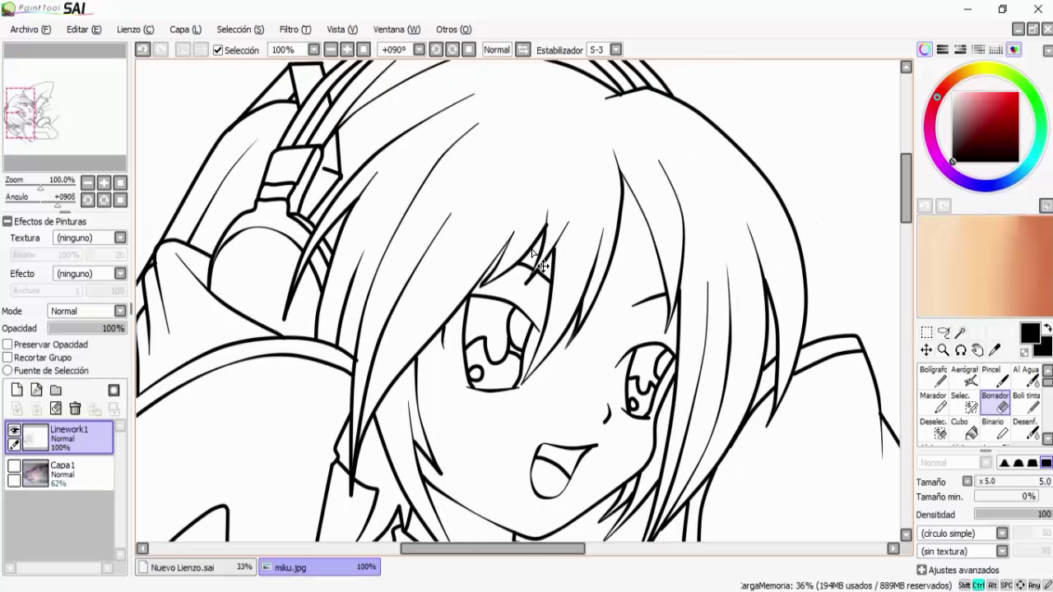
key("ctrl+z")
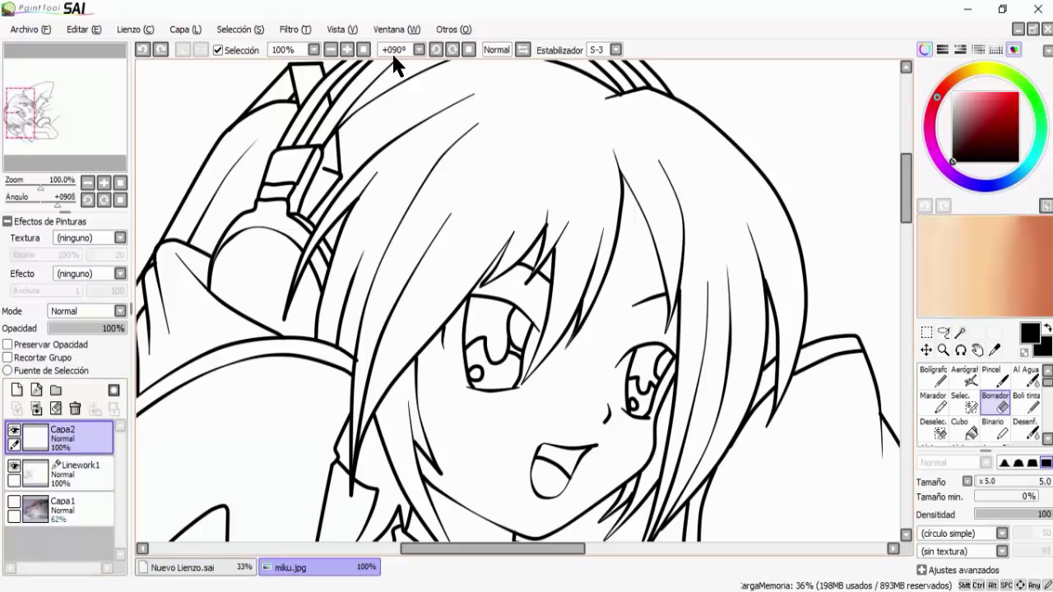
Thin the thick joint at the tip of the fringe strand above the left eye on the Linework1 layer
left_click(349, 49)
scroll(436, 181, "up", 2)
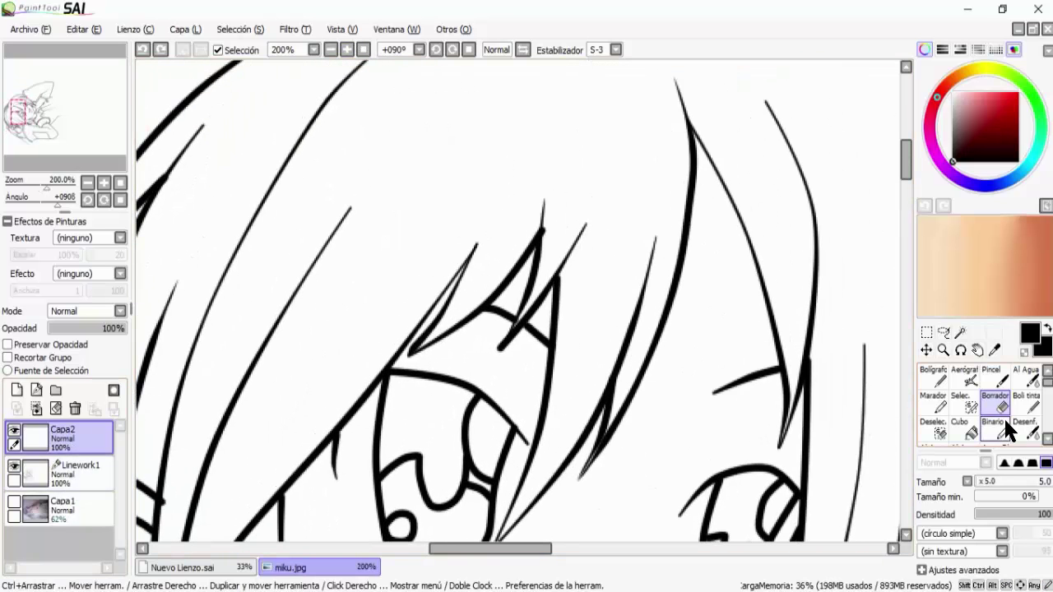
left_click(74, 466)
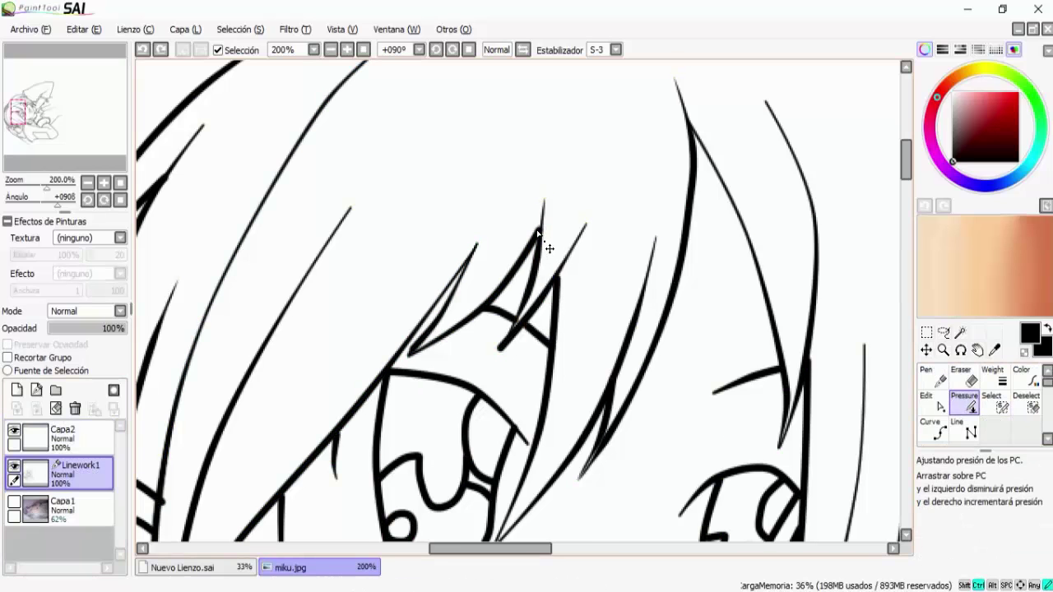
left_click_drag(540, 229, 493, 110)
key("space")
left_click_drag(545, 207, 548, 265)
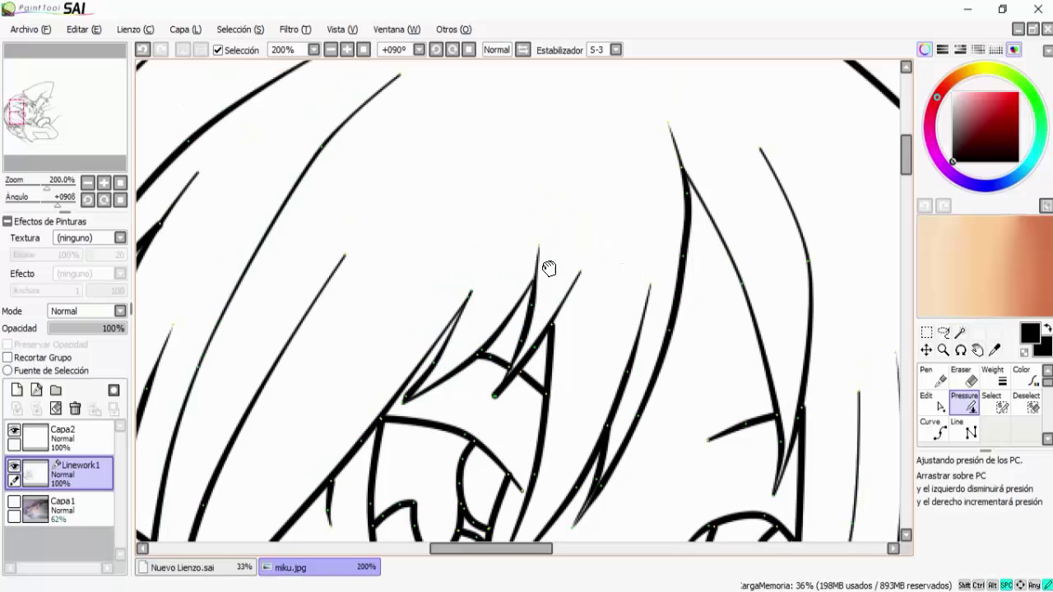
Draw a short test curve of size 10 in the empty area beside the head on the Linework1 layer
left_click(333, 50)
left_click(332, 50)
left_click_drag(405, 145, 374, 136)
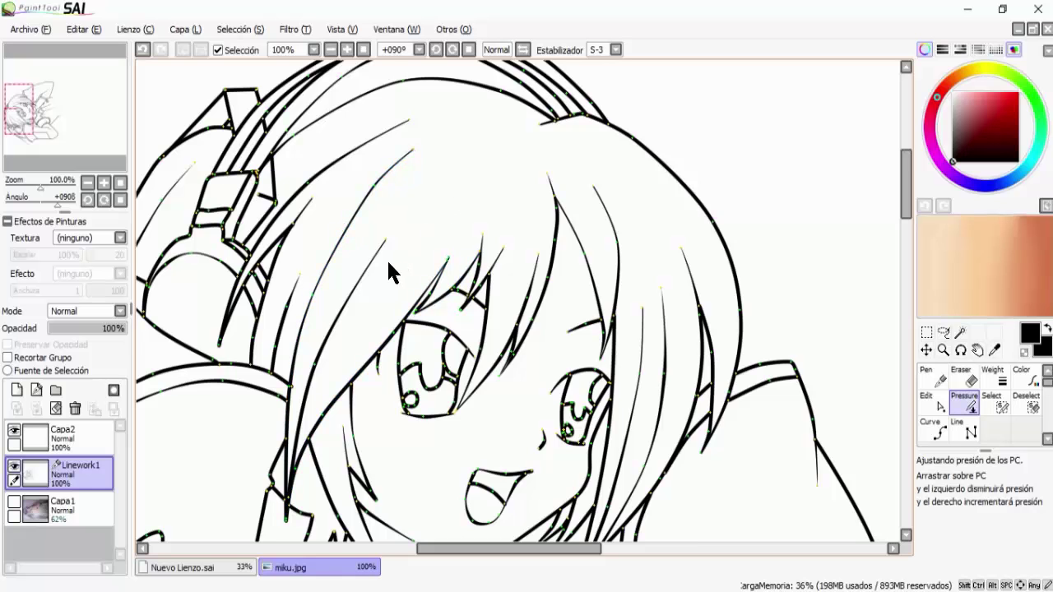
left_click_drag(821, 211, 668, 207)
left_click_drag(738, 307, 590, 297)
left_click(72, 436)
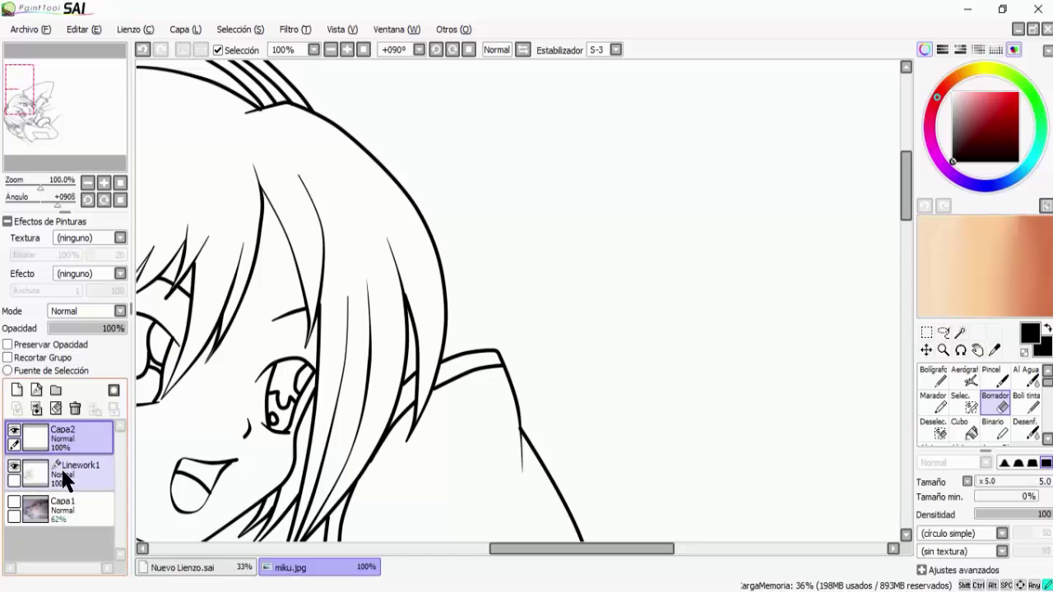
left_click(29, 477)
left_click(930, 428)
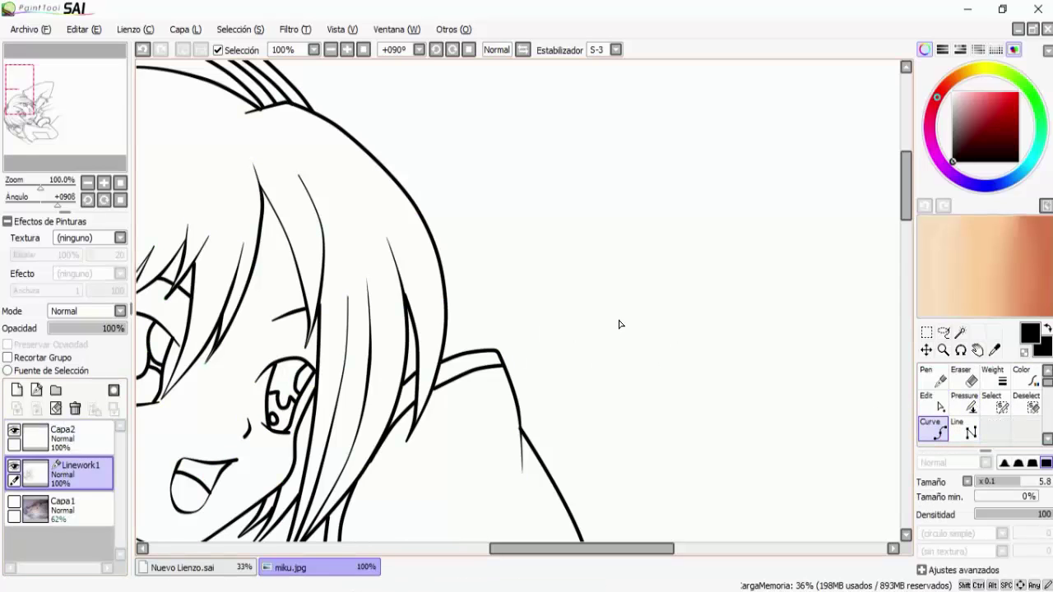
key("ctrl+z")
left_click_drag(1035, 486, 1049, 484)
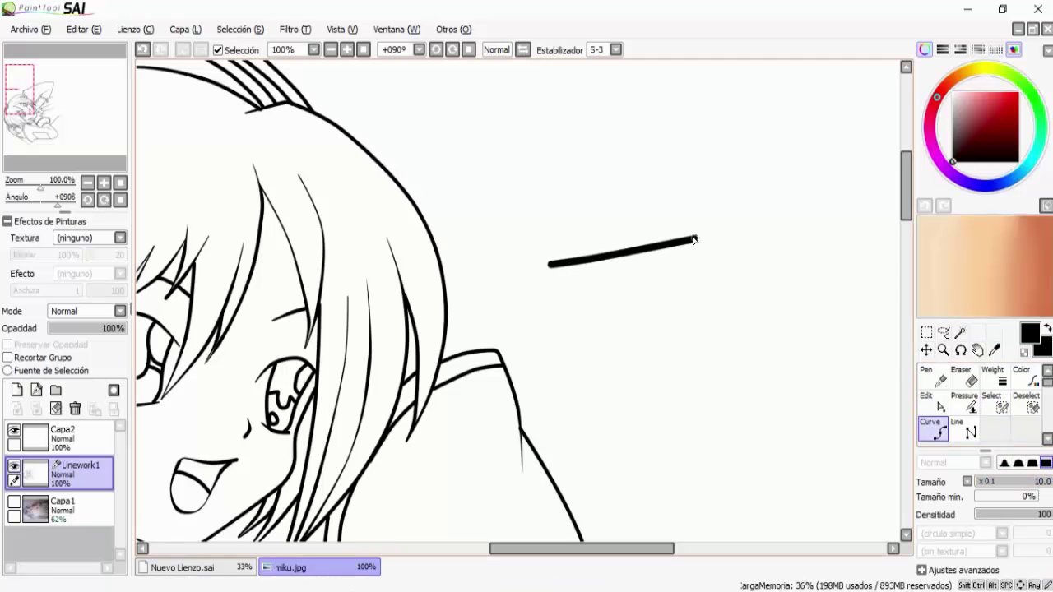
left_click_drag(592, 260, 626, 258)
Bend the test curve upward at a new middle point and extend its right end outward
key("ctrl")
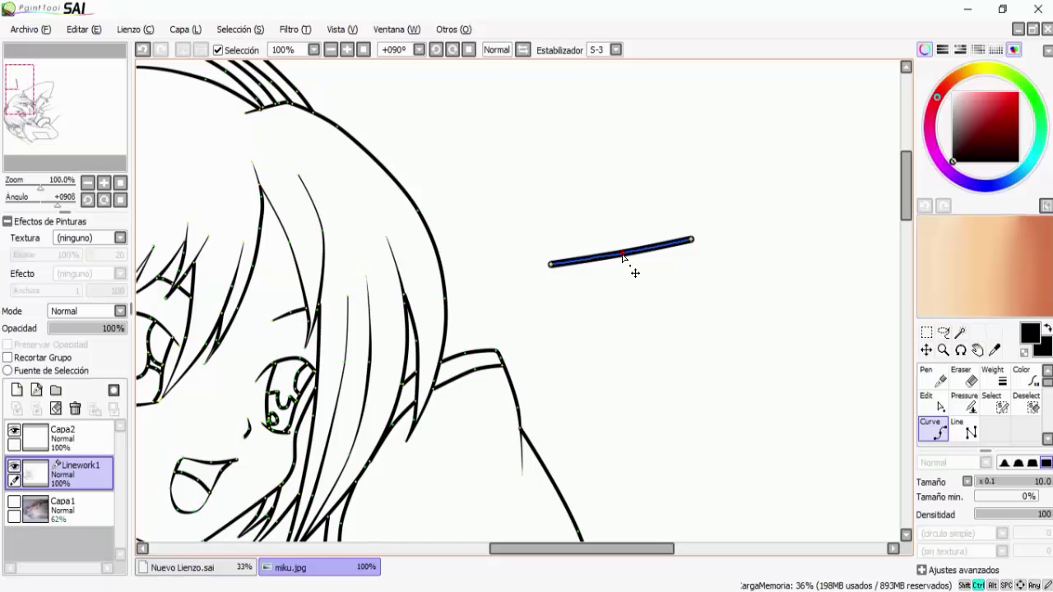
mouse_move(619, 254)
left_mouse_down()
mouse_move(632, 300)
mouse_move(606, 189)
mouse_move(623, 331)
mouse_move(623, 231)
left_mouse_up()
left_click_drag(691, 240, 717, 236)
key("ctrl")
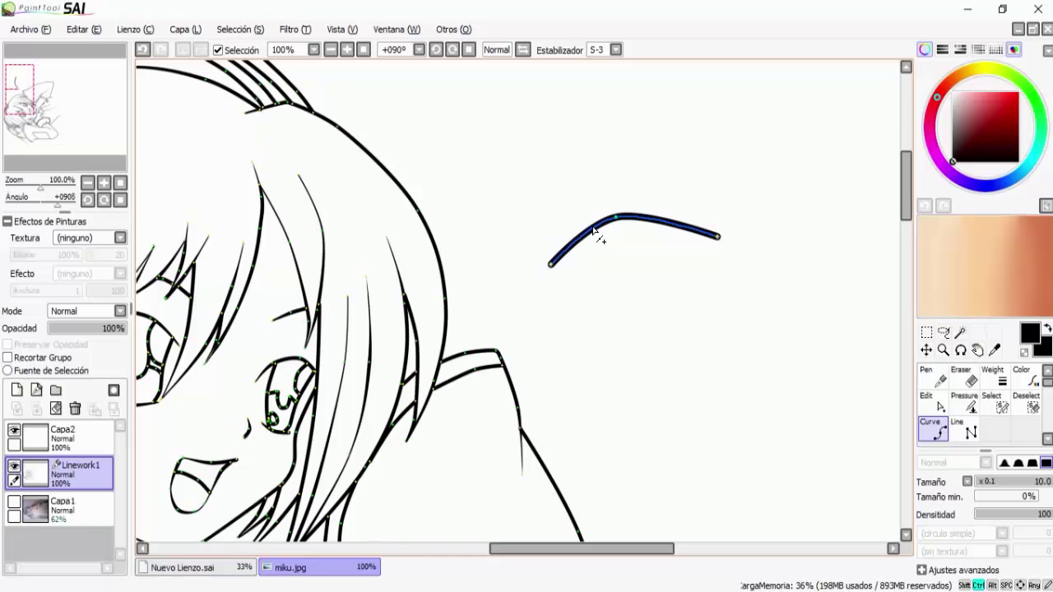
Add further control points along the test curve and move them up and down into a zigzag
left_click(574, 244, "ctrl")
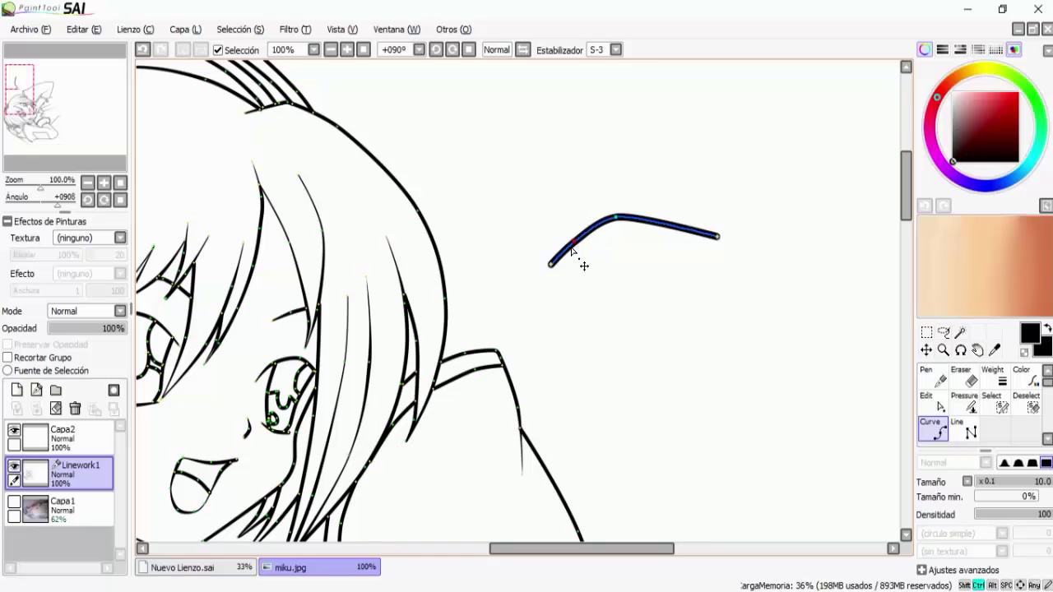
key("ctrl")
mouse_move(574, 243)
left_mouse_down()
mouse_move(592, 270)
mouse_move(591, 238)
mouse_move(576, 236)
mouse_move(574, 283)
mouse_move(594, 293)
mouse_move(571, 287)
mouse_move(545, 301)
left_mouse_up()
left_click(605, 239, "ctrl")
left_click_drag(594, 222, 601, 245)
left_click_drag(635, 220, 632, 243)
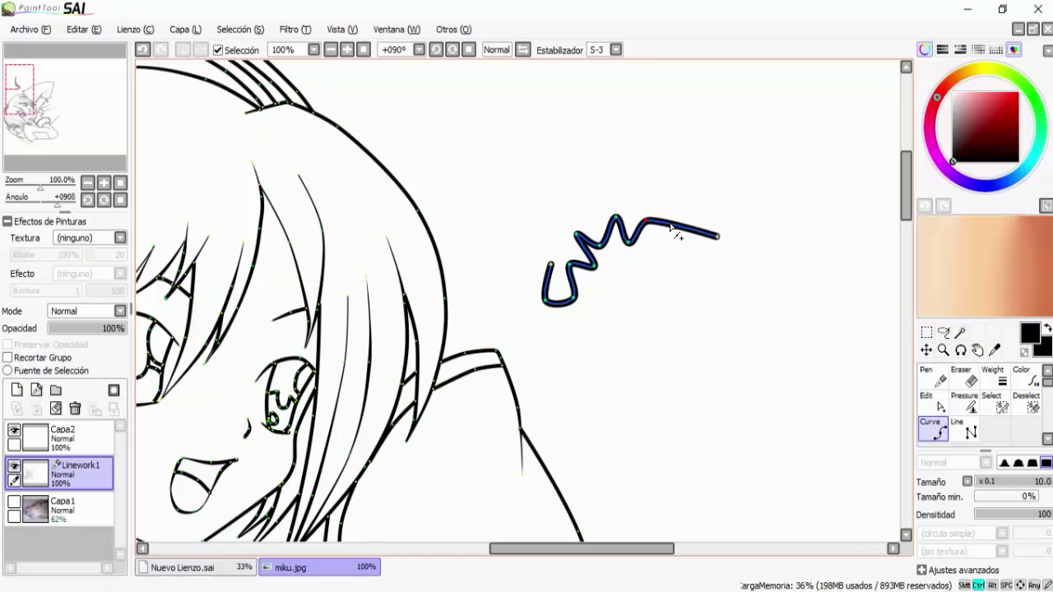
mouse_move(679, 233)
left_mouse_down()
mouse_move(663, 242)
mouse_move(684, 223)
left_mouse_up()
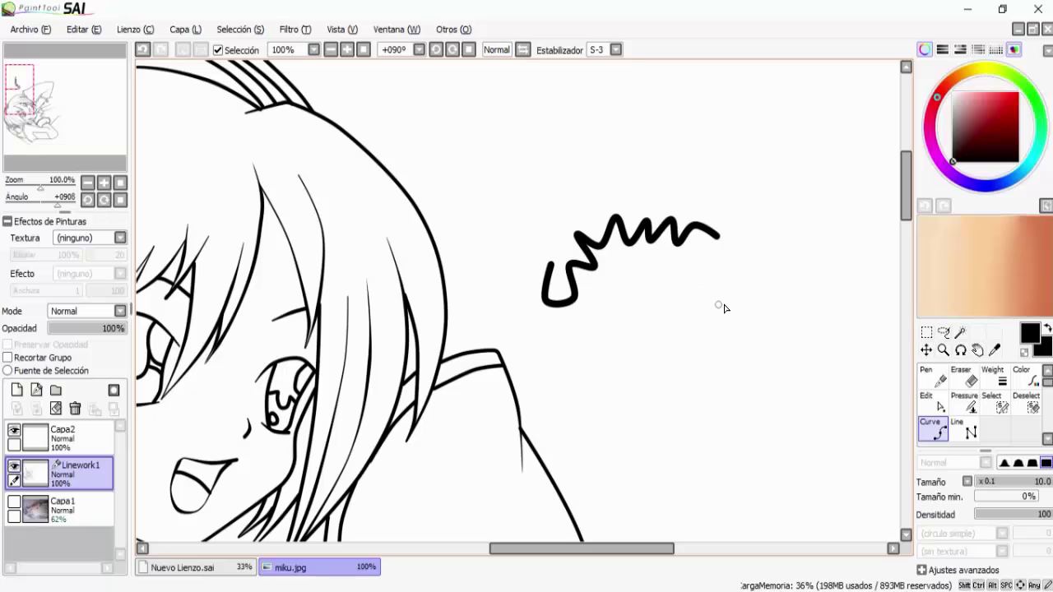
Stretch both ends of the zigzag outward, raise its right end's pressure to 200%, and reduce it to a thin tip
left_click(971, 405)
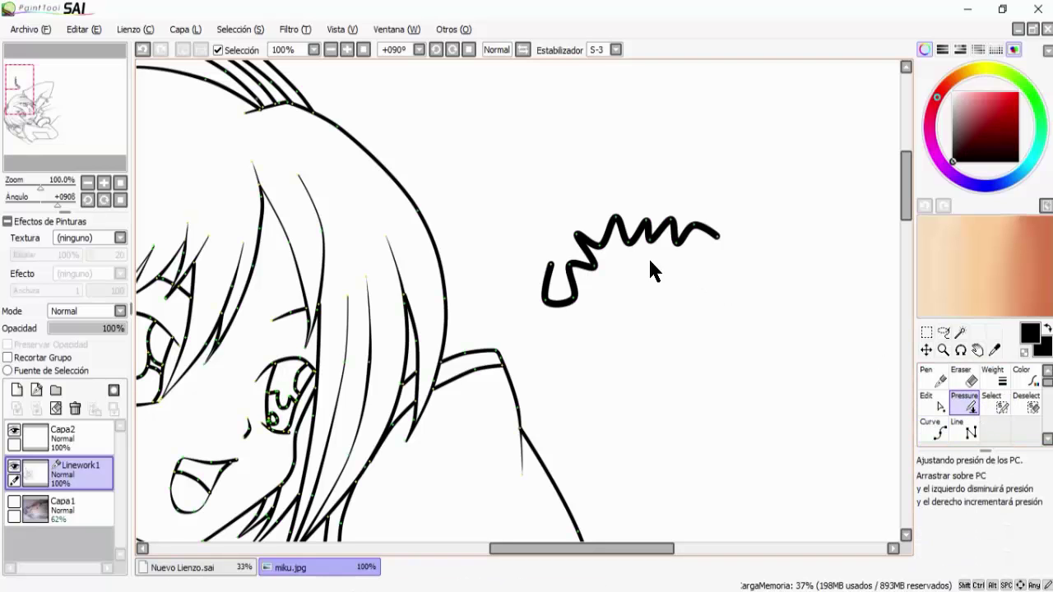
left_click_drag(723, 242, 781, 255)
left_click_drag(546, 263, 519, 203)
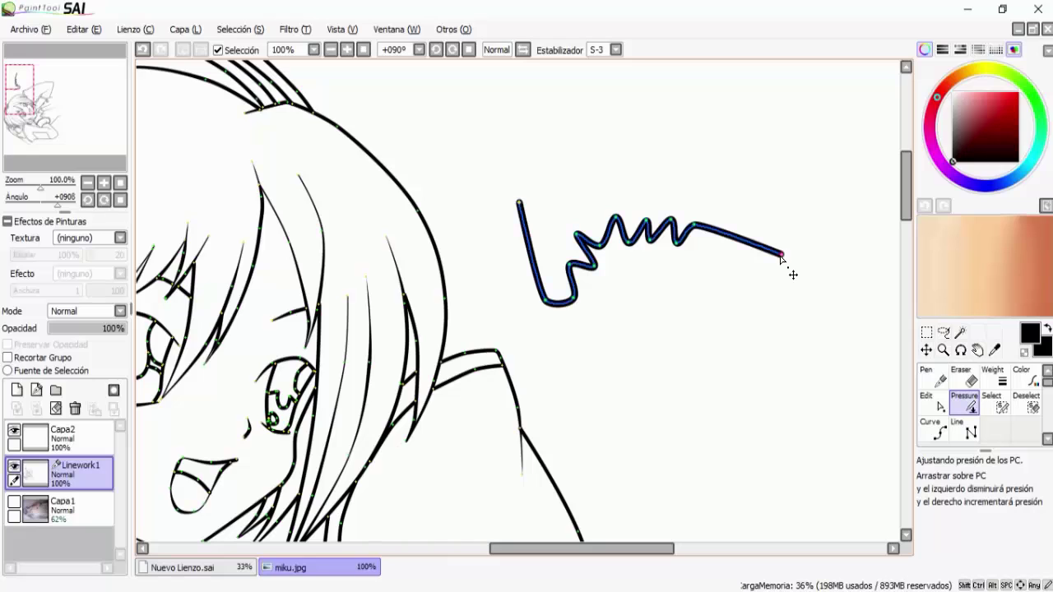
left_click(780, 255)
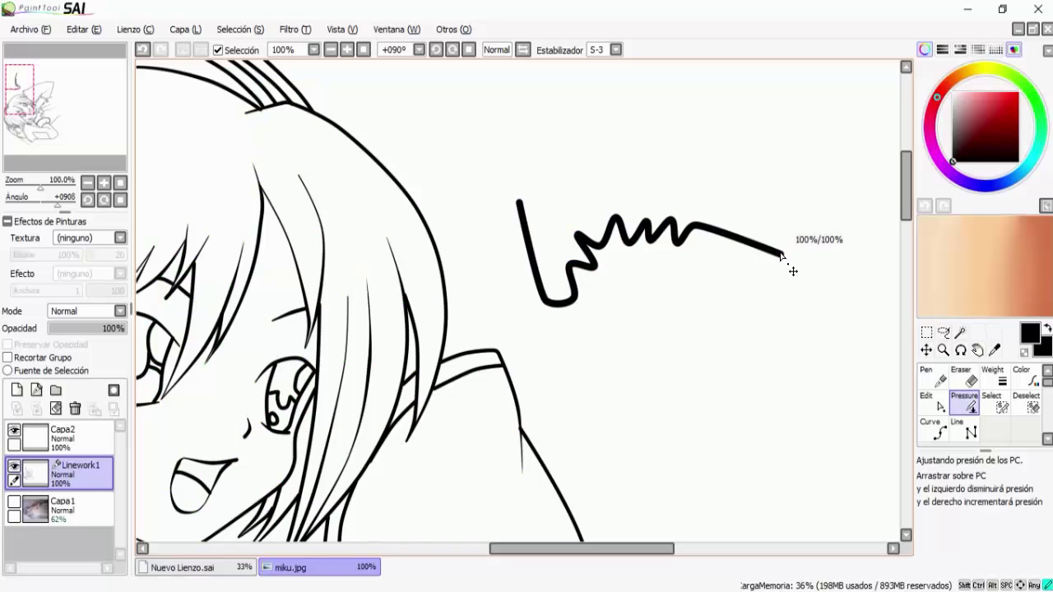
left_click_drag(781, 255, 787, 391)
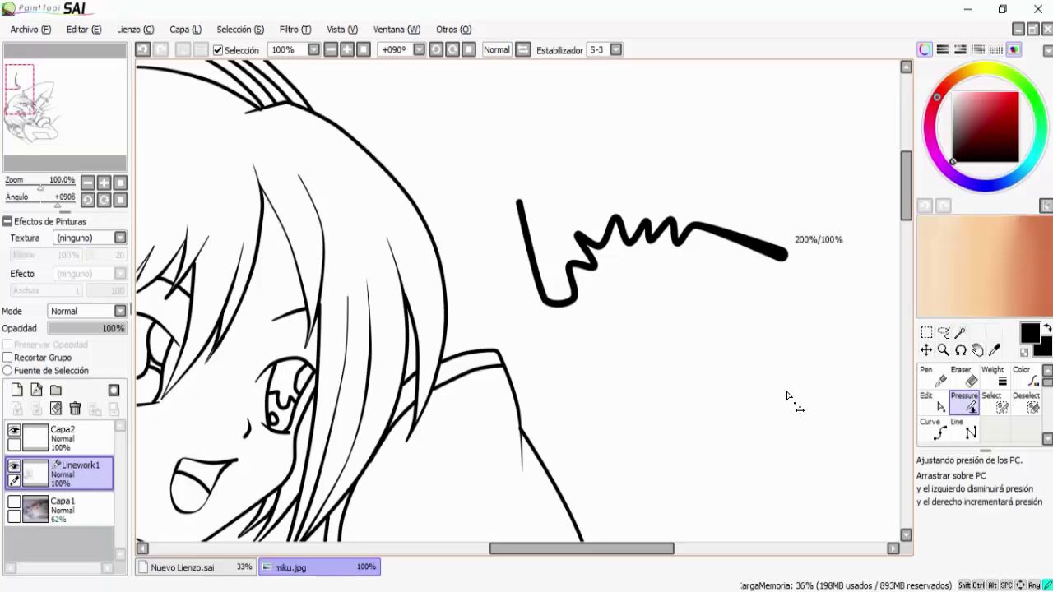
left_click_drag(786, 392, 774, 136)
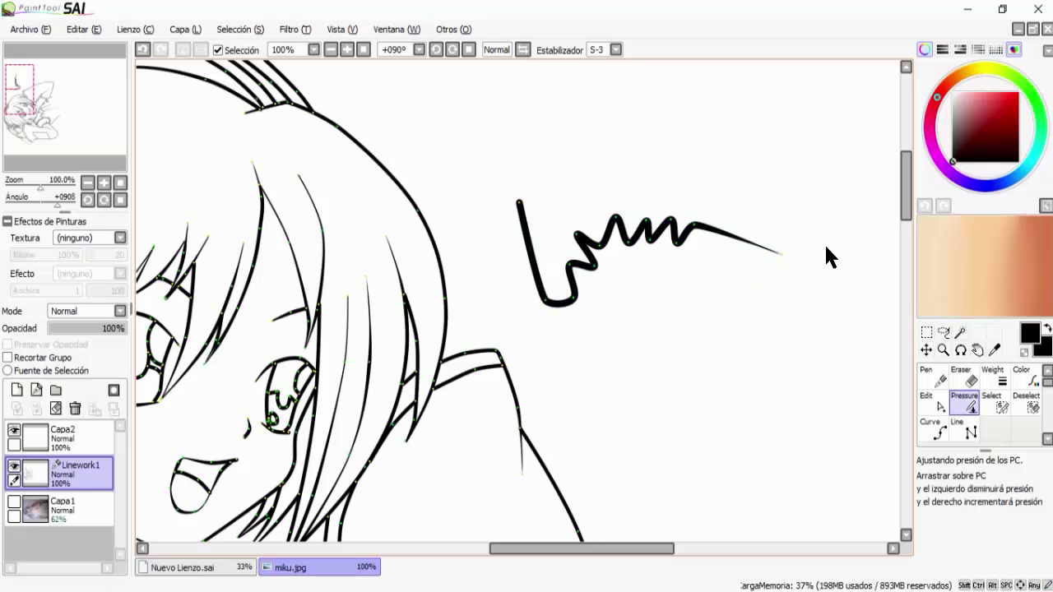
Vary the pressure of the zigzag's inner points so its peaks become thin and its valleys thick
mouse_move(544, 305)
left_mouse_down()
mouse_move(578, 148)
mouse_move(629, 424)
mouse_move(671, 508)
left_mouse_up()
mouse_move(578, 235)
left_mouse_down()
mouse_move(559, 107)
mouse_move(626, 354)
left_mouse_up()
left_click_drag(616, 217, 629, 153)
left_click_drag(630, 243, 635, 402)
left_click_drag(646, 220, 644, 144)
mouse_move(647, 247)
left_mouse_down()
mouse_move(663, 263)
mouse_move(672, 391)
left_mouse_up()
left_click_drag(668, 252, 612, 115)
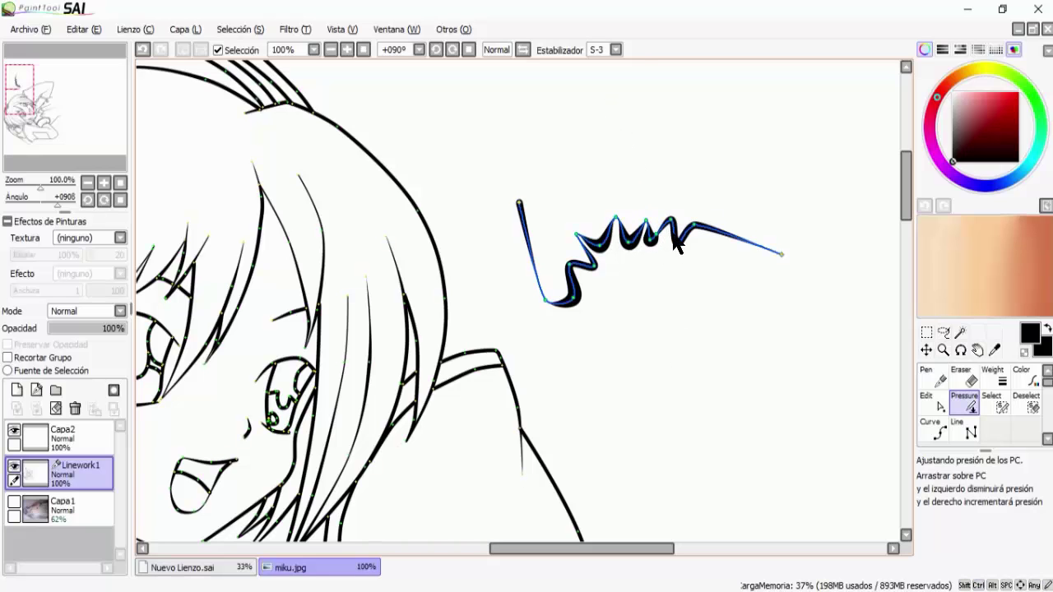
left_click_drag(675, 234, 728, 128)
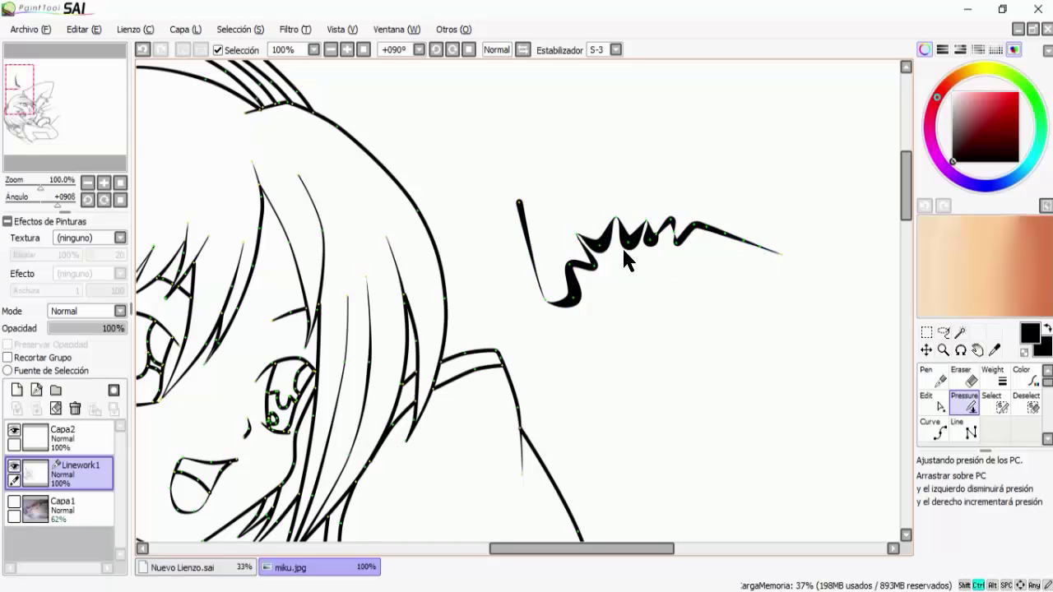
Erase the whole zigzag test line beside the head using the Eraser at size 130
left_click(966, 378)
mouse_move(992, 481)
left_mouse_down()
mouse_move(1018, 482)
mouse_move(999, 475)
left_mouse_up()
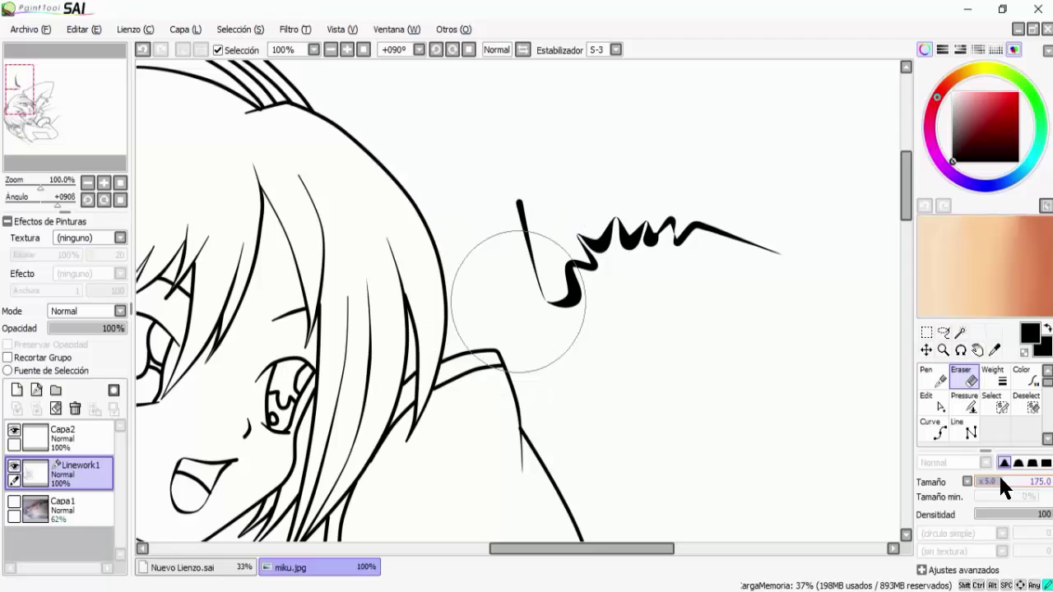
left_click(575, 278)
mouse_move(575, 279)
left_mouse_down()
mouse_move(554, 214)
mouse_move(705, 252)
left_mouse_up()
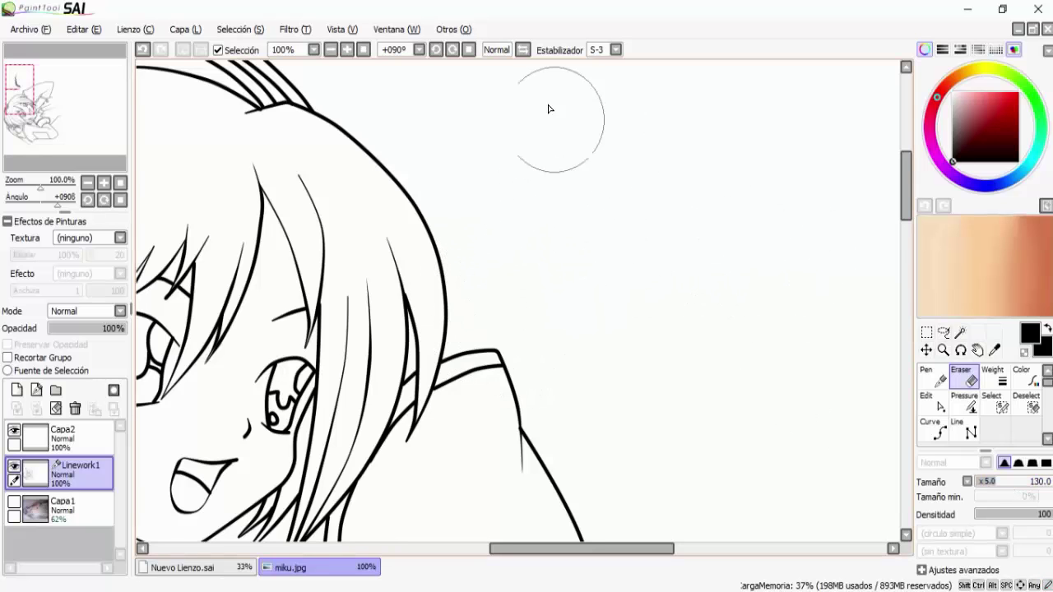
Merge the empty layer Capa2 down onto Linework1 so the lineart becomes a normal paint layer
left_click_drag(405, 155, 652, 92)
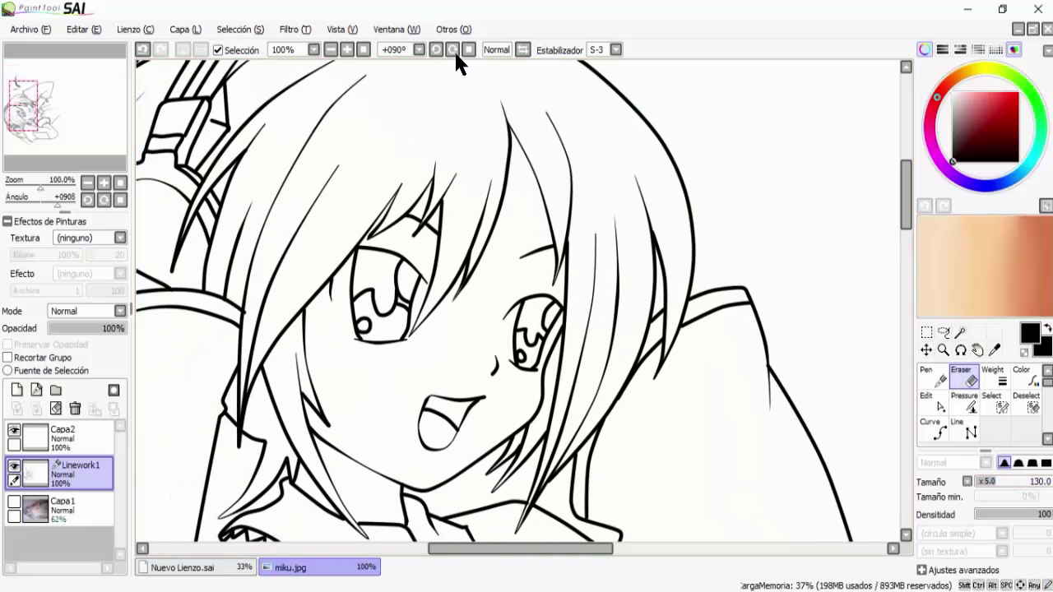
left_click(331, 49)
left_click(331, 49)
left_click(330, 49)
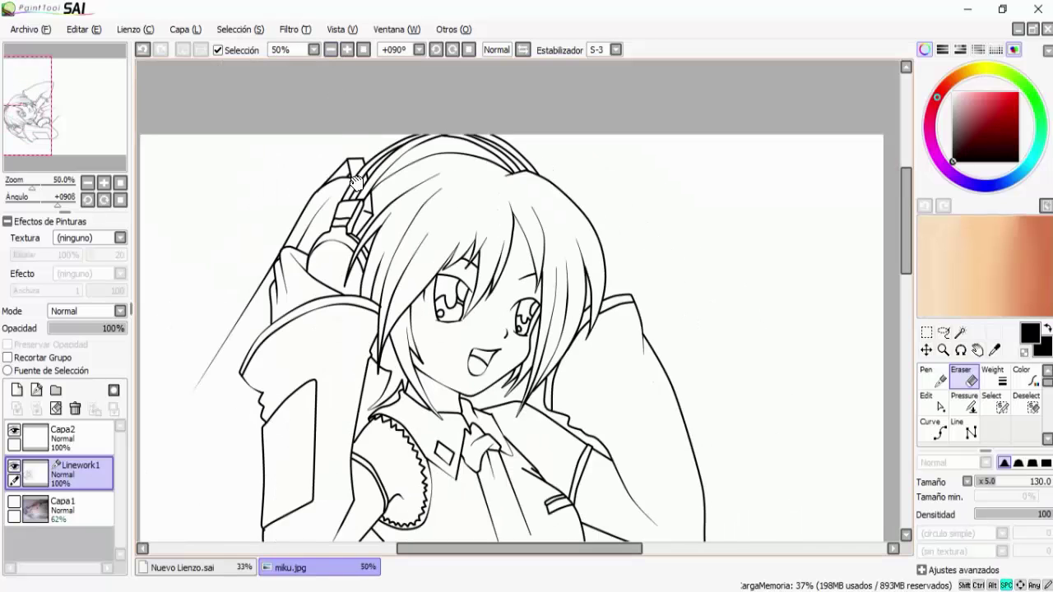
left_click(72, 427)
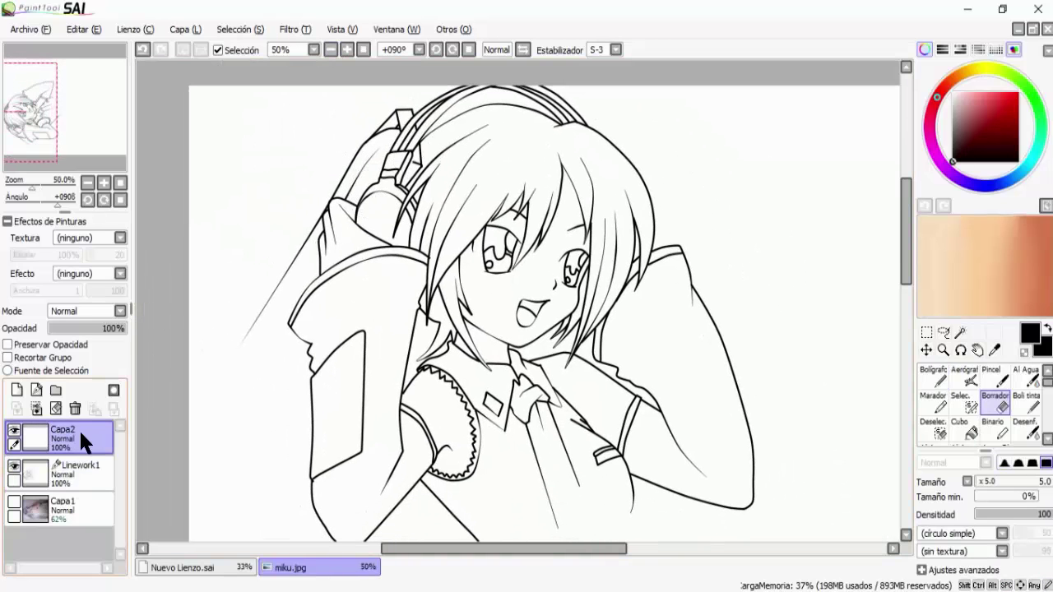
left_click(38, 409)
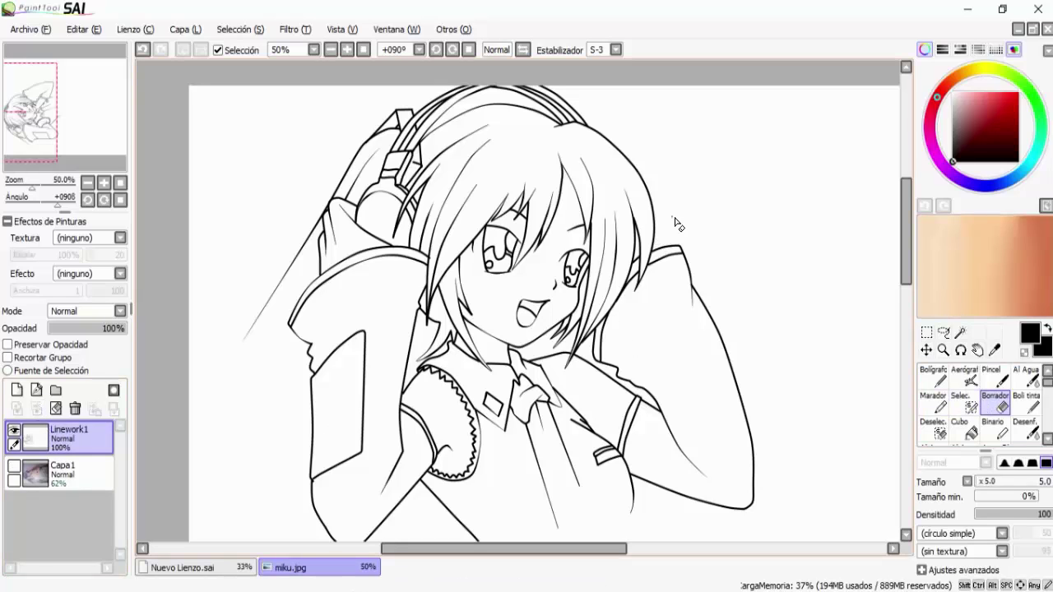
Fill the pupils of both eyes and the upper interior of the open mouth with black using the bucket tool
left_click(962, 428)
left_click(577, 262)
left_click(497, 244)
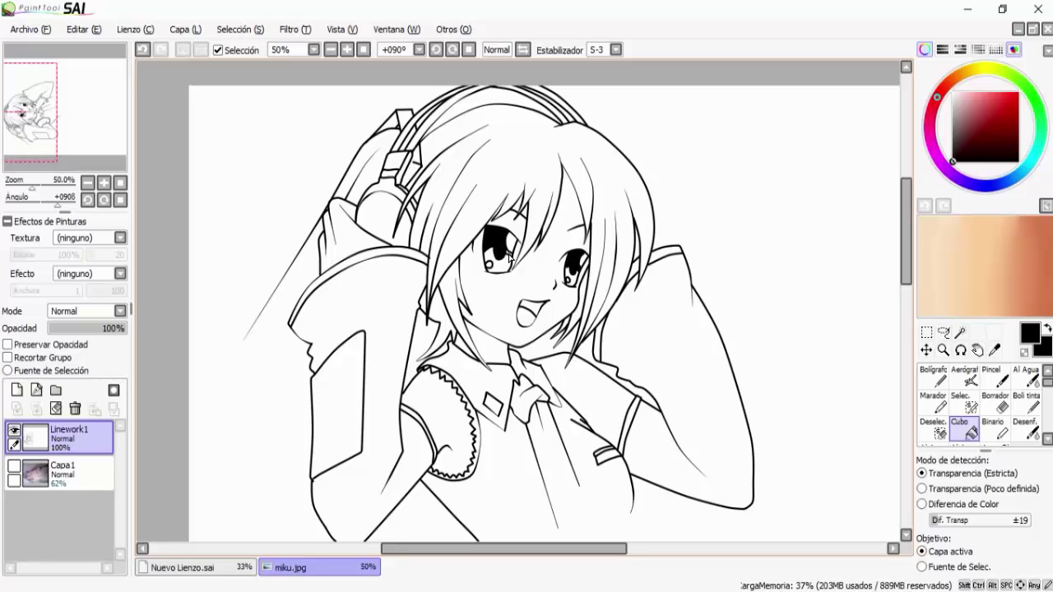
left_click_drag(712, 234, 718, 227)
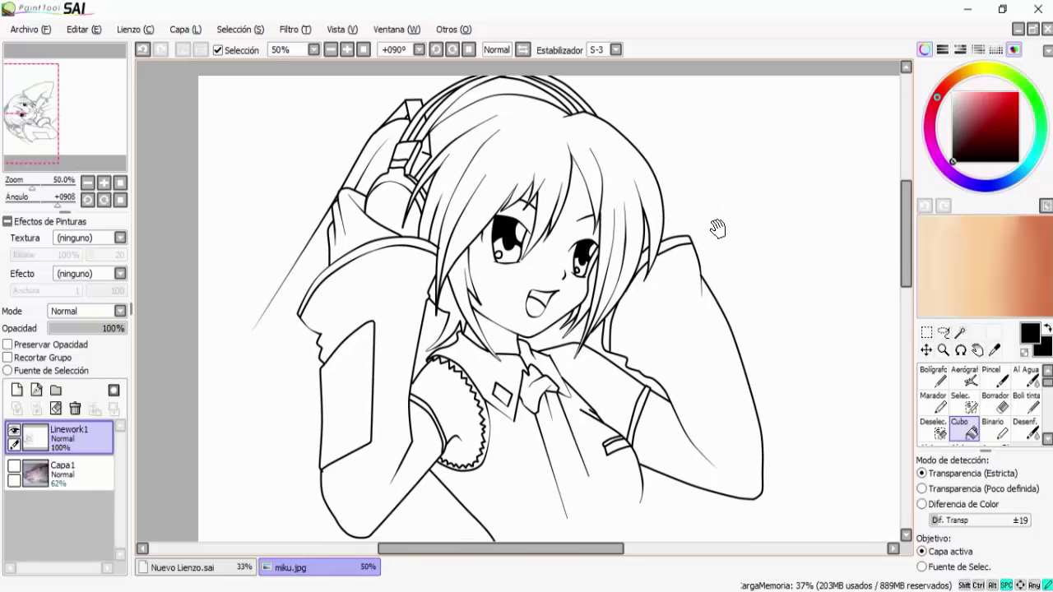
left_click(541, 299)
left_click_drag(804, 183, 813, 193)
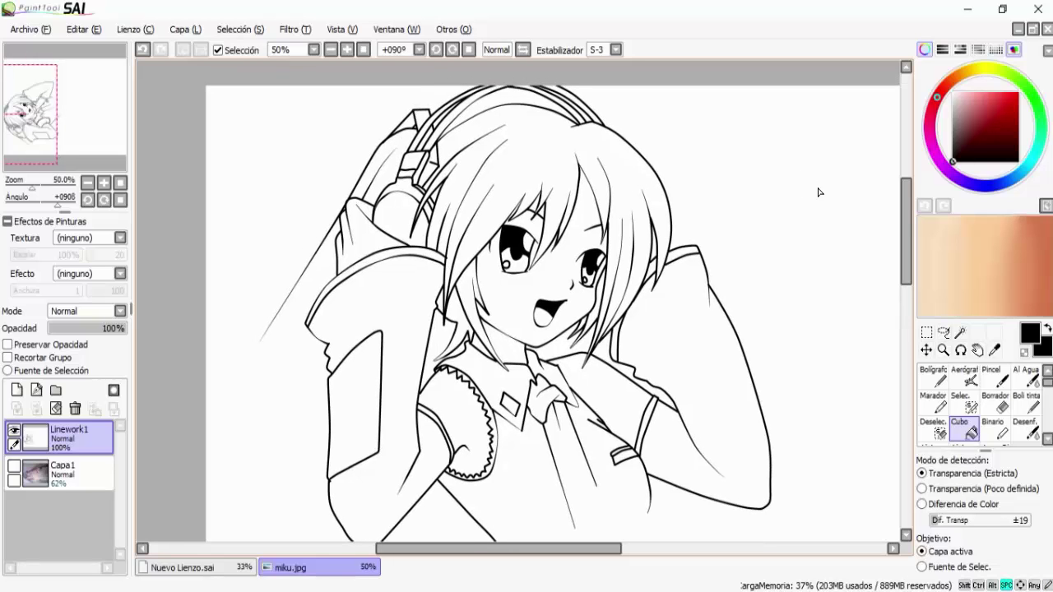